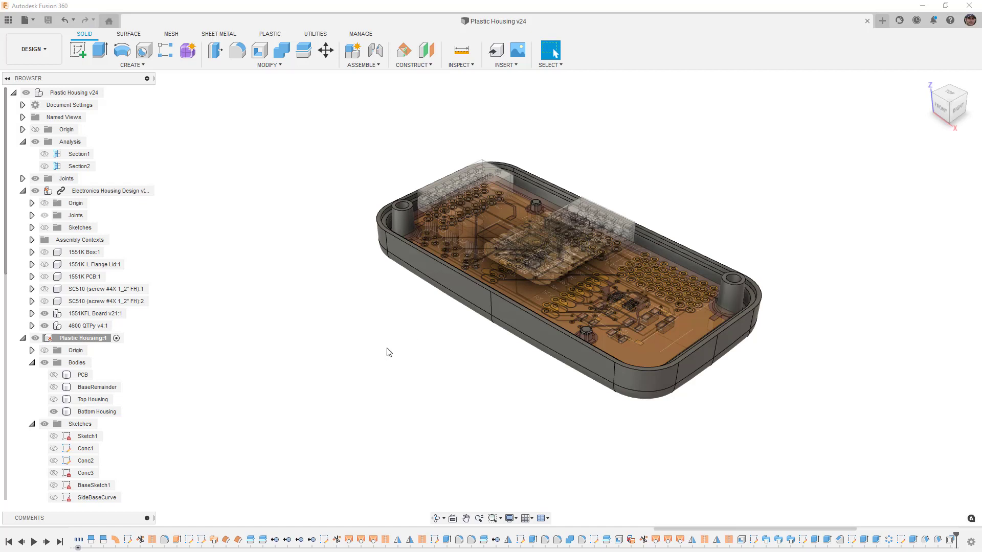
# - Show the Top Housing body and the Section2 cut, viewed straight on from the right
pyautogui.click(53, 399)
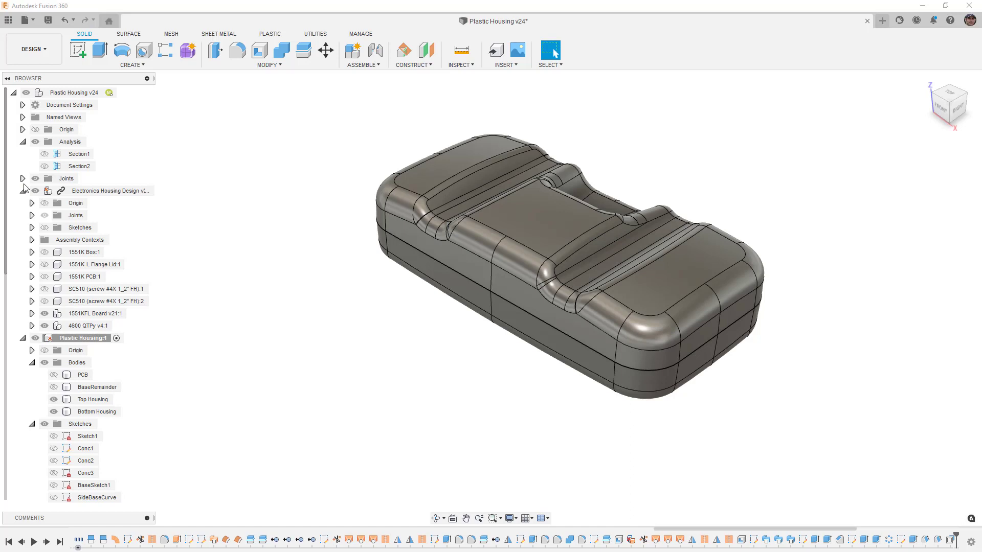
pyautogui.click(44, 166)
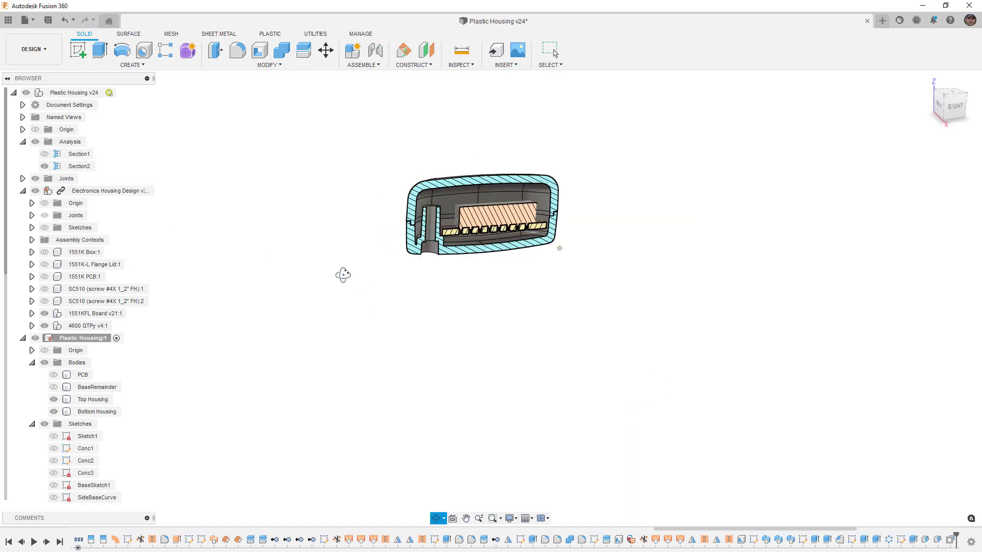
pyautogui.click(457, 190)
pyautogui.scroll(4, 457, 190)
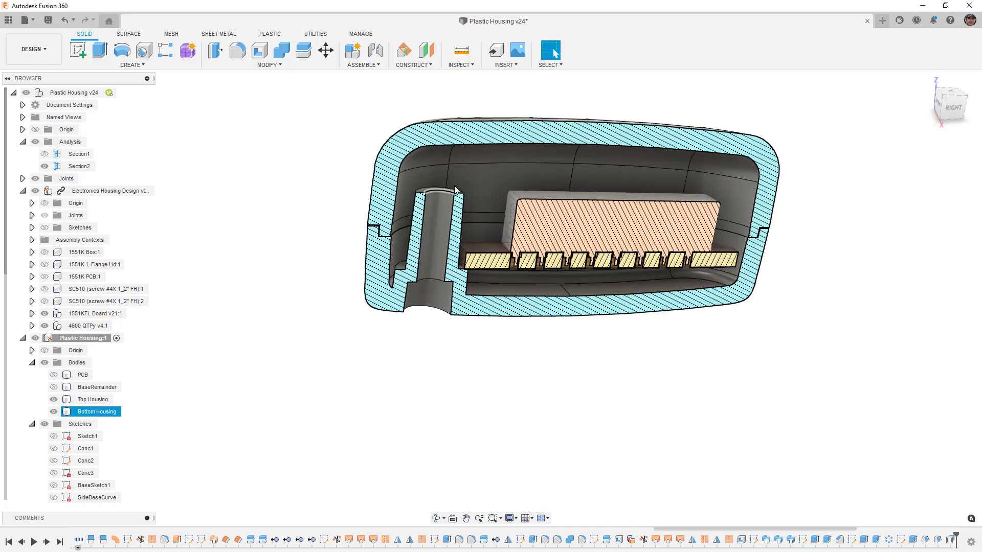
pyautogui.click(449, 160)
# - Zoom and pan to the bottom housing's screw boss, then fit the whole section in view
pyautogui.click(434, 191)
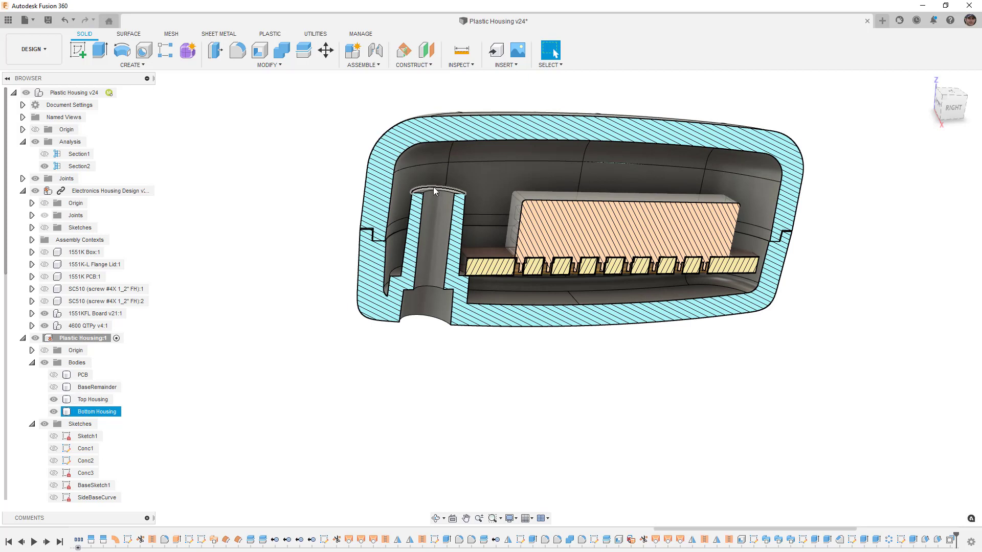
pyautogui.scroll(4, 578, 256)
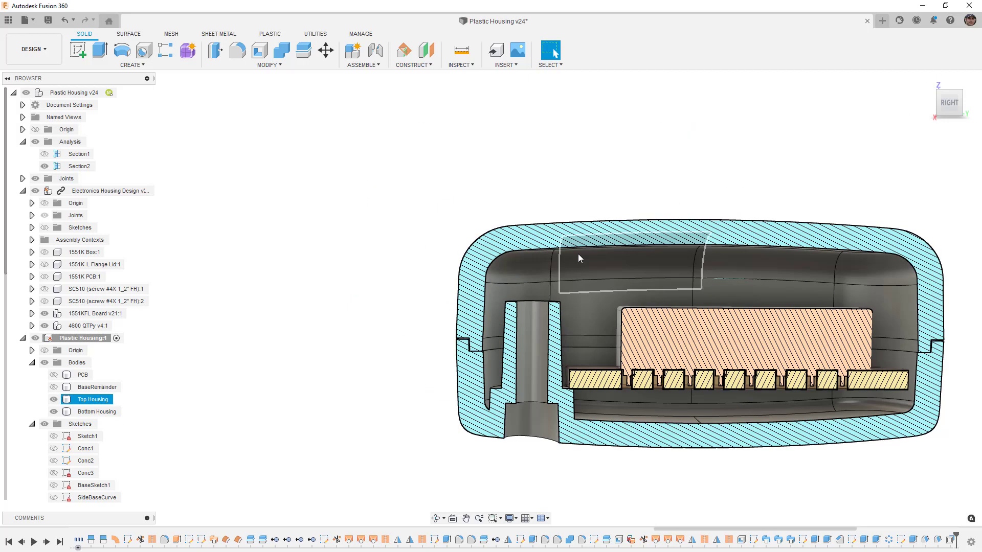
pyautogui.moveTo(578, 256); pyautogui.dragTo(573, 260, button='middle')
pyautogui.press('Escape')
pyautogui.press('F6')
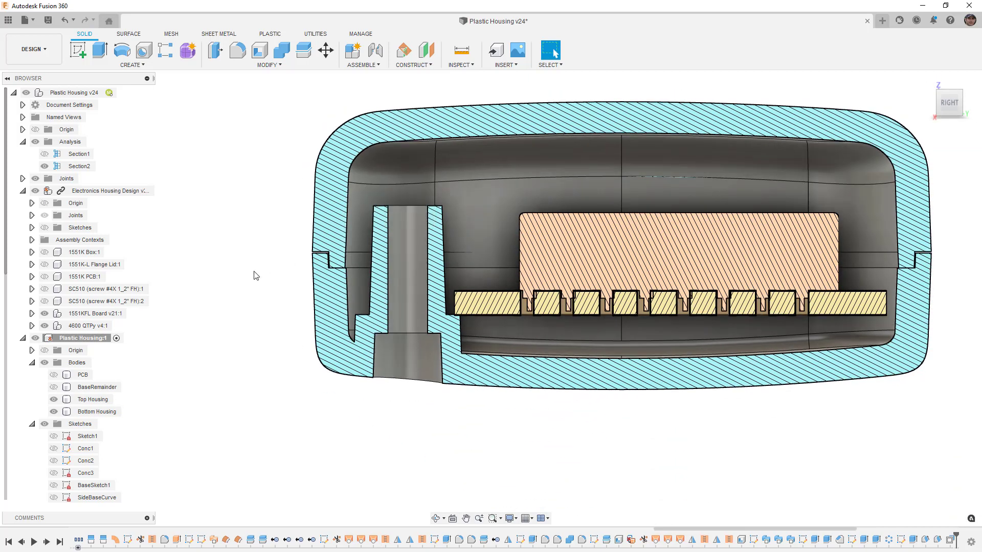
pyautogui.click(385, 217)
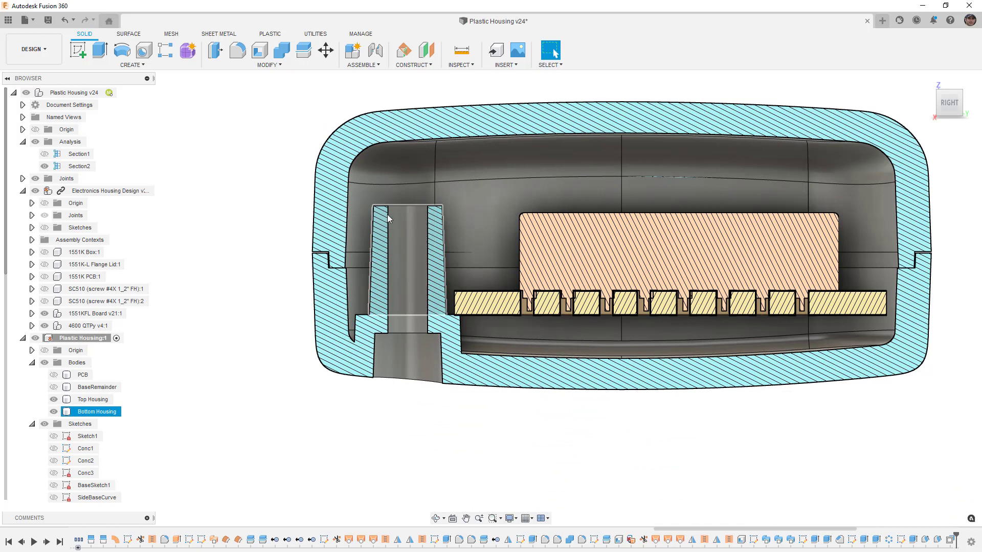
pyautogui.press('Escape')
# - Edit the last timeline feature, OffsetFaces1, and confirm its revised offset distance
pyautogui.click(949, 541)
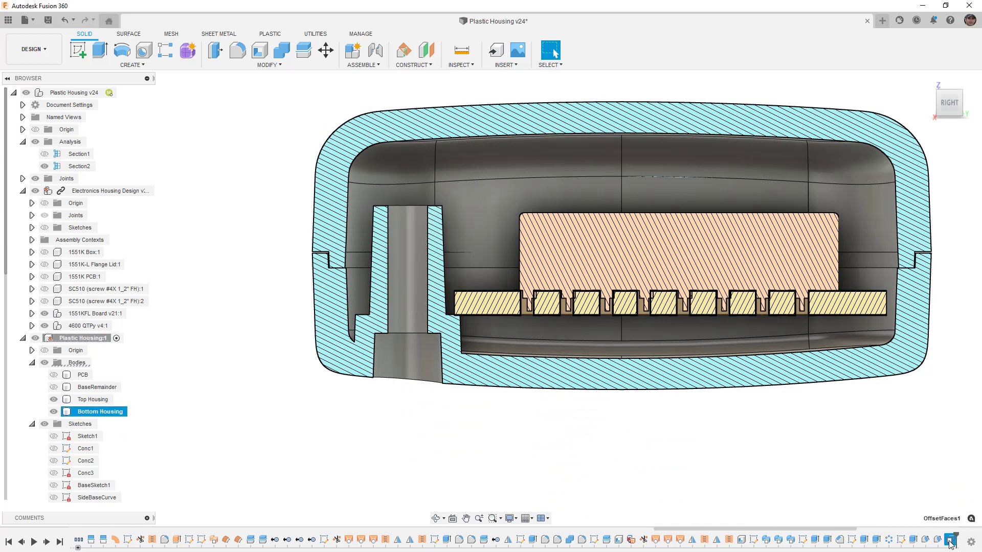
pyautogui.rightClick(949, 541)
pyautogui.click(926, 449)
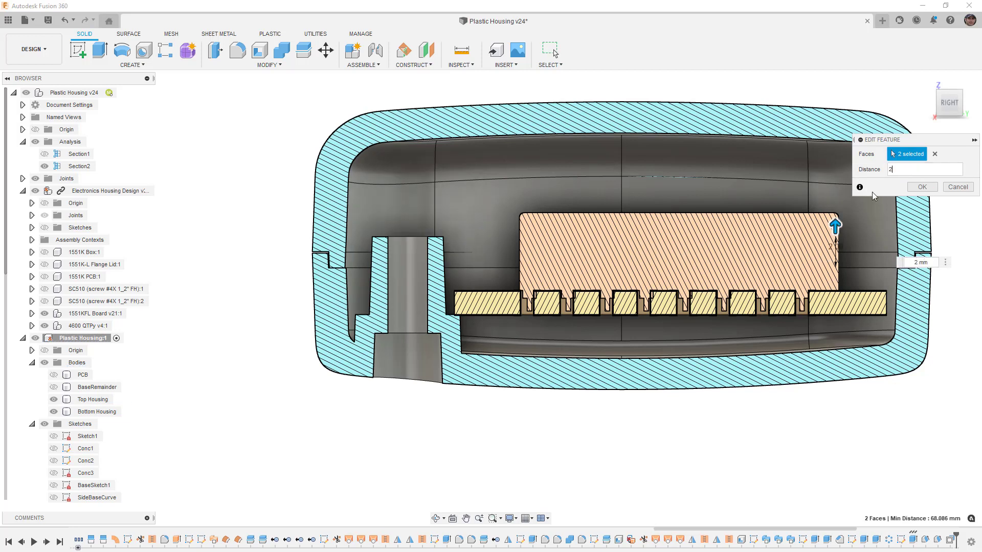
pyautogui.click(922, 186)
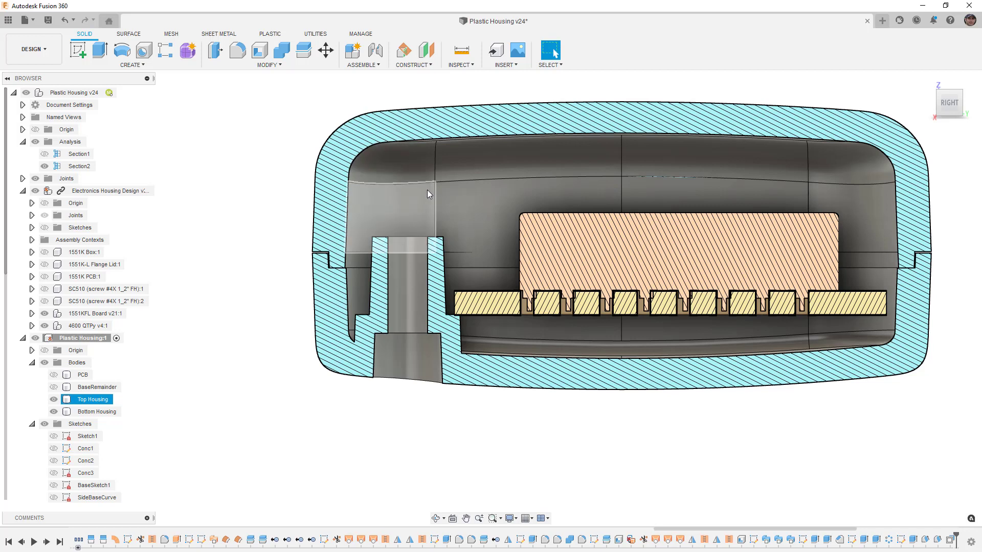
pyautogui.click(148, 518)
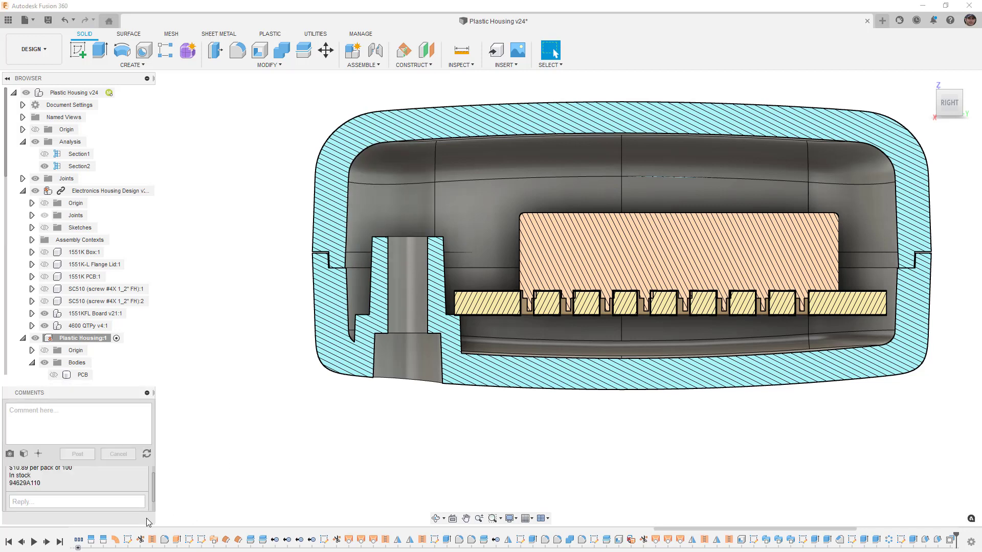
pyautogui.scroll(2, 94, 491)
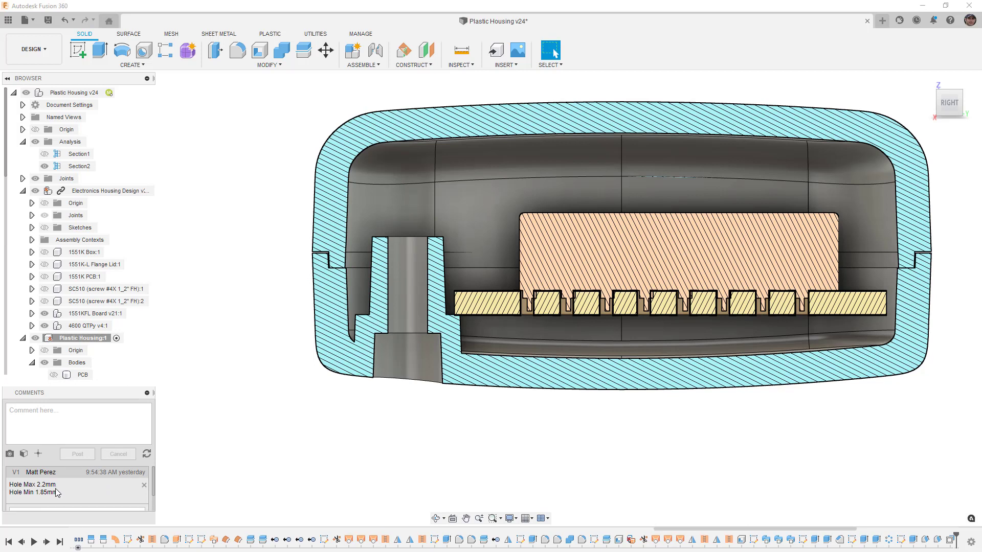
pyautogui.click(147, 392)
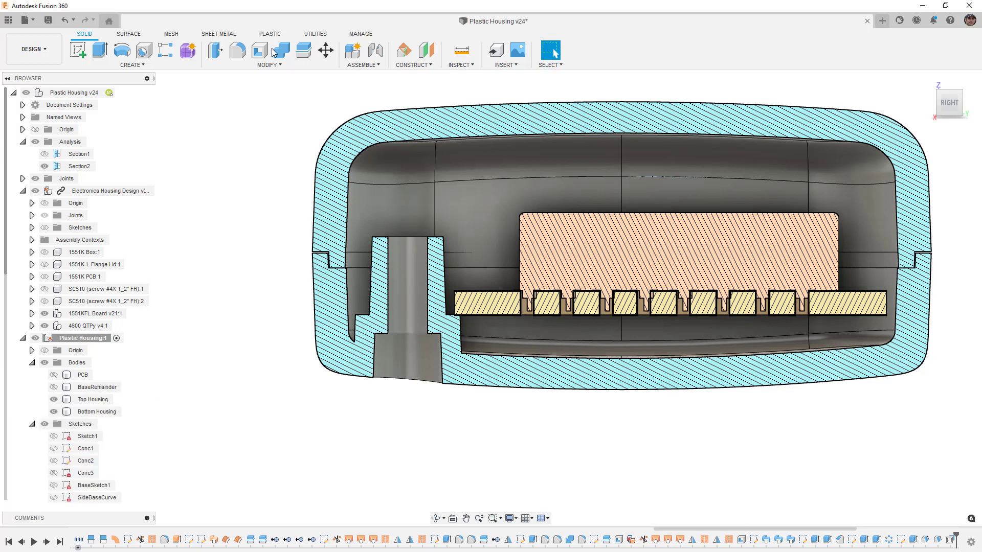
pyautogui.click(268, 65)
pyautogui.click(241, 317)
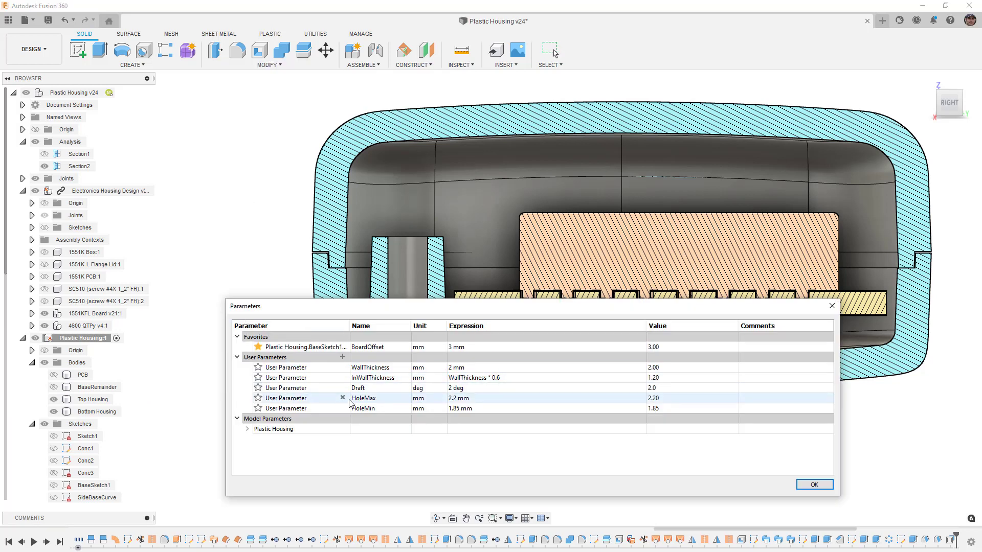
pyautogui.click(814, 484)
pyautogui.click(446, 244)
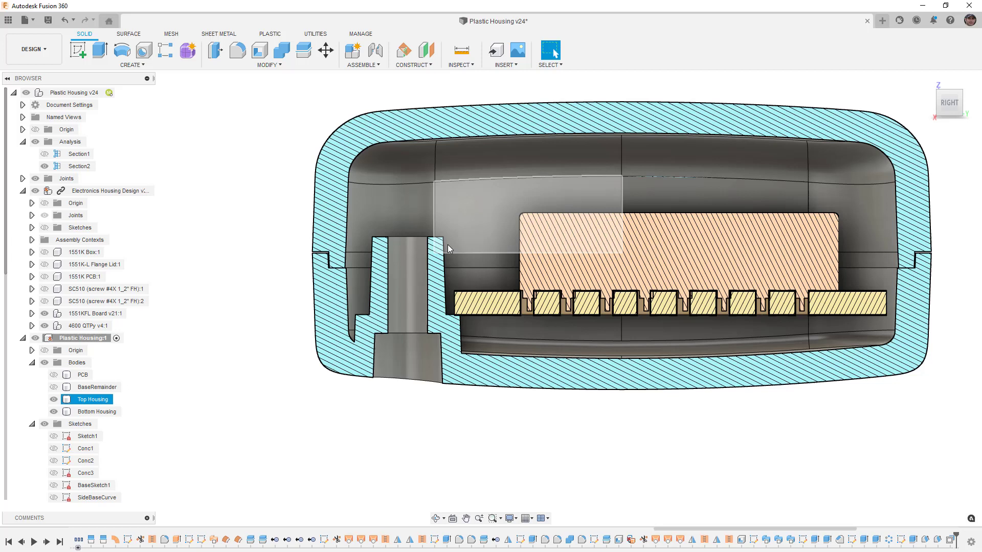
# - Hide Section2, the Top Housing and the electronics so only the bottom housing shows
pyautogui.keyDown('shift'); pyautogui.moveTo(446, 244); pyautogui.dragTo(449, 243, button='middle'); pyautogui.keyUp('shift')
pyautogui.press('Escape')
pyautogui.scroll(-5, 429, 266)
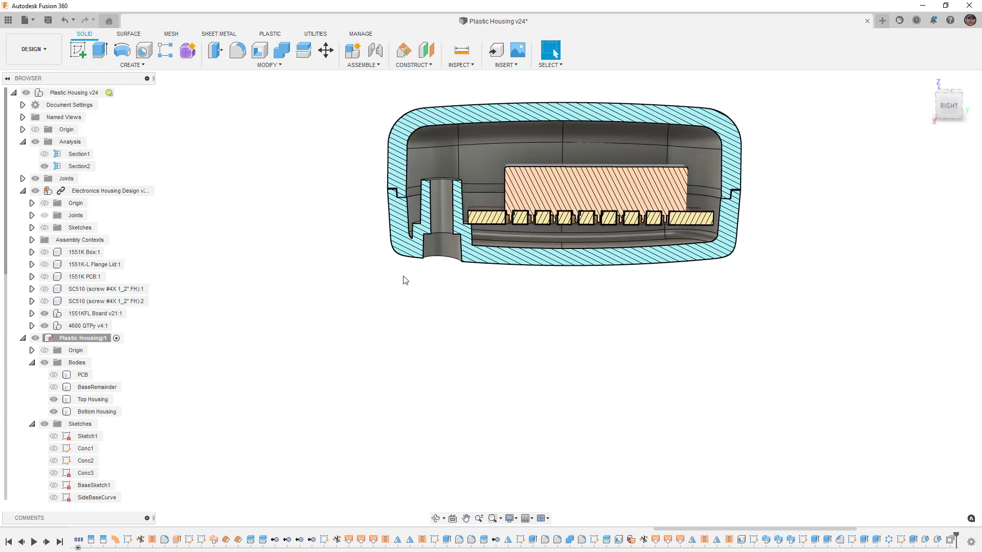
pyautogui.click(45, 166)
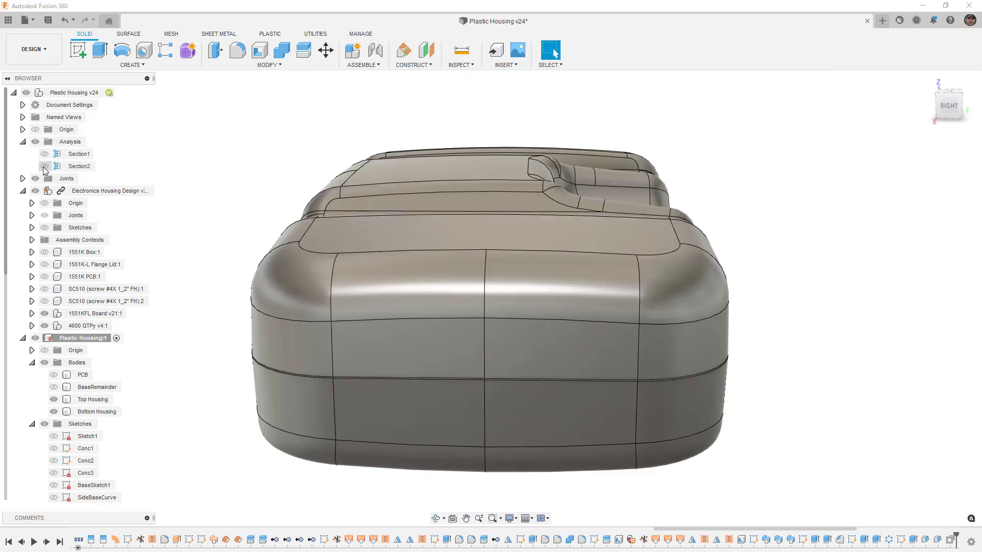
pyautogui.click(54, 399)
pyautogui.keyDown('shift'); pyautogui.moveTo(205, 264); pyautogui.dragTo(171, 281, button='middle'); pyautogui.keyUp('shift')
pyautogui.click(35, 190)
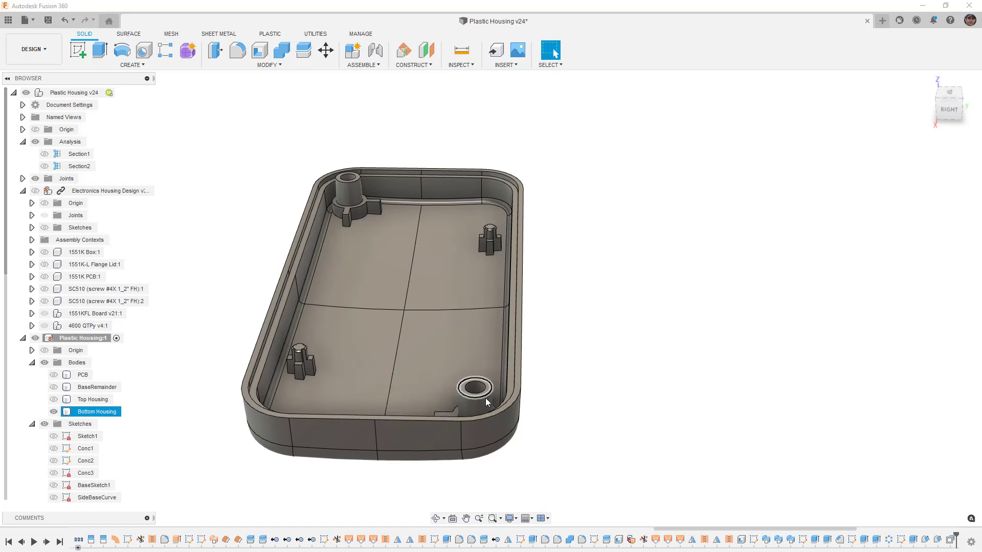
pyautogui.scroll(5, 486, 397)
# - Start a sketch on the corner screw boss's top face
pyautogui.click(494, 381)
pyautogui.rightClick(494, 381)
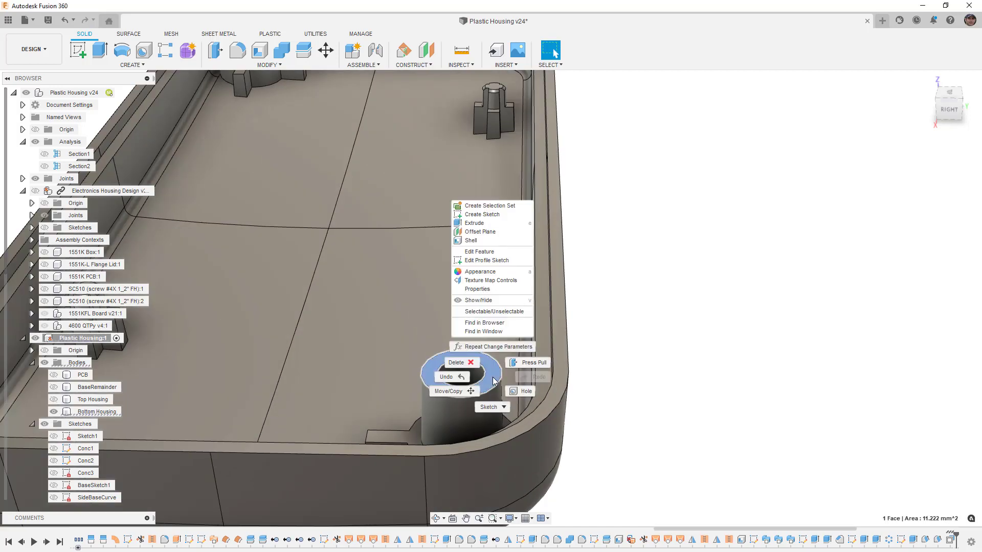
pyautogui.click(497, 215)
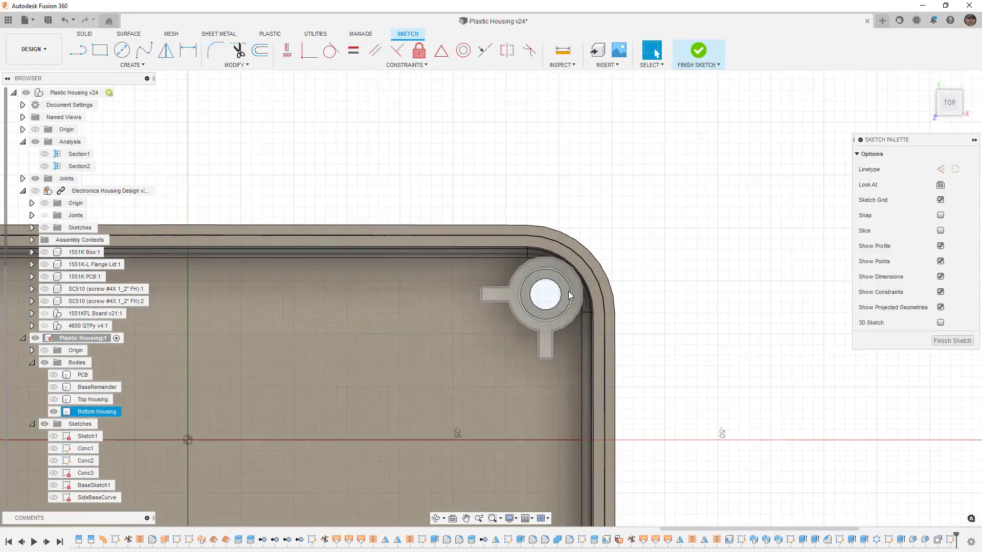
# - Draw a centre-diameter circle around the boss, centred on the hole
pyautogui.scroll(2, 559, 300)
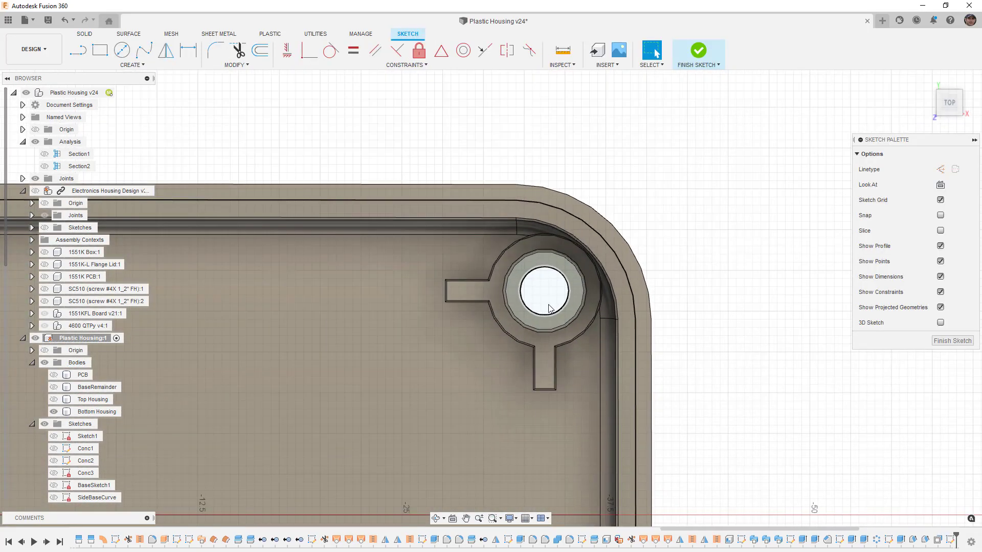
pyautogui.click(122, 49)
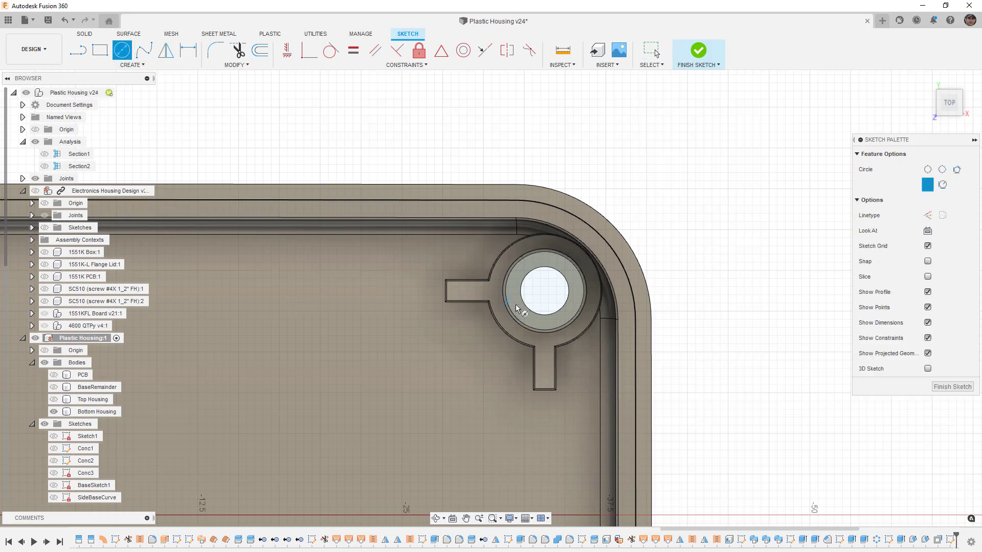
pyautogui.click(544, 292)
pyautogui.click(610, 194)
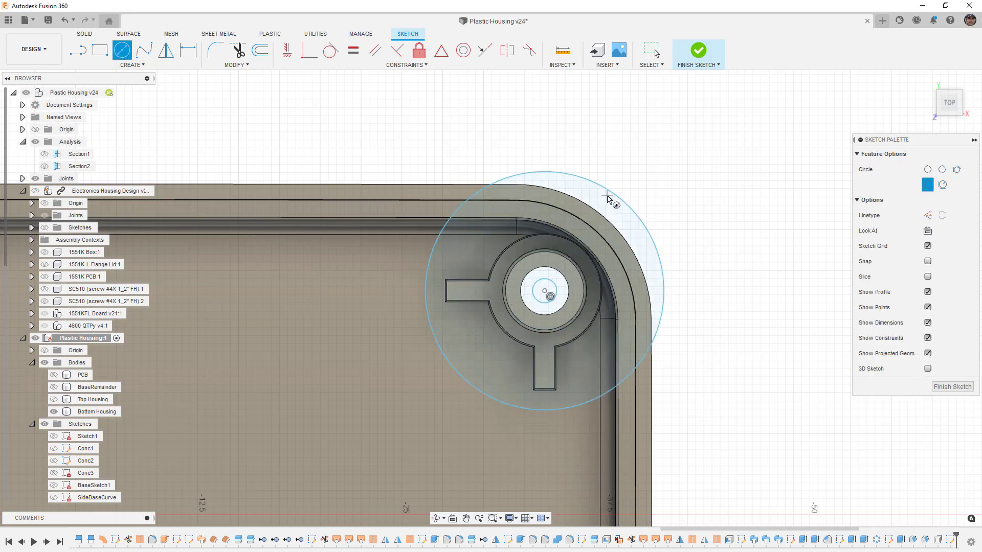
pyautogui.scroll(2, 603, 223)
# - Dimension the hole circle's diameter with the HoleMax parameter
pyautogui.press('d')
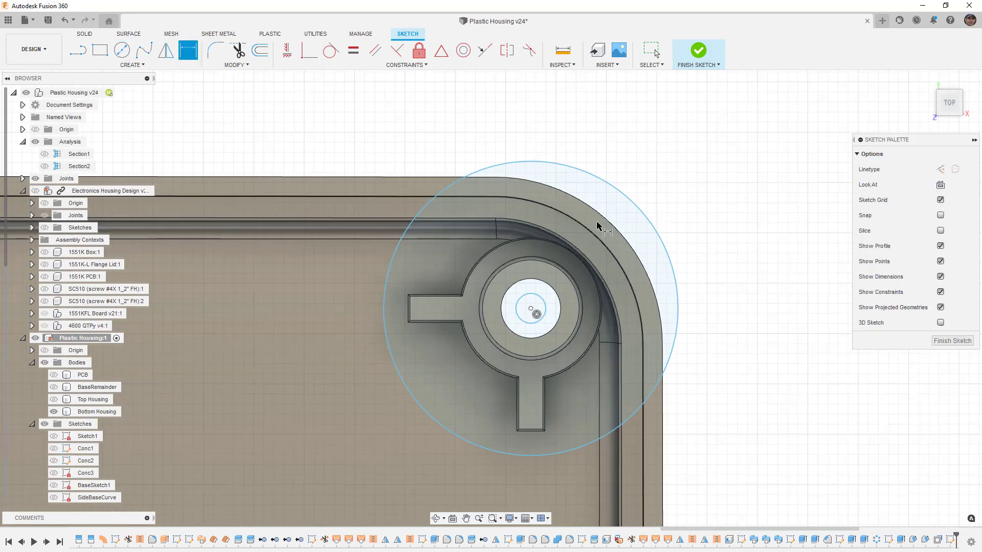
pyautogui.click(545, 304)
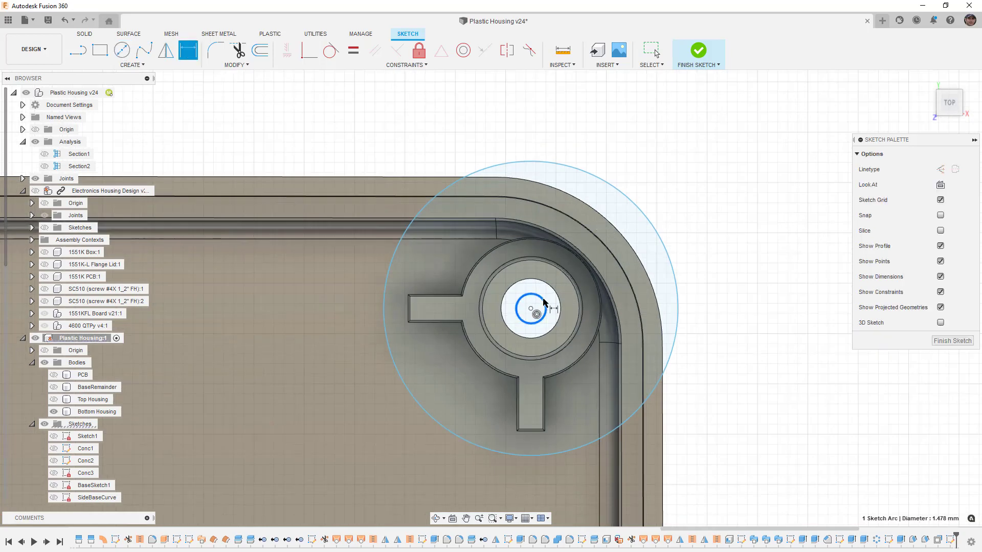
pyautogui.click(718, 273)
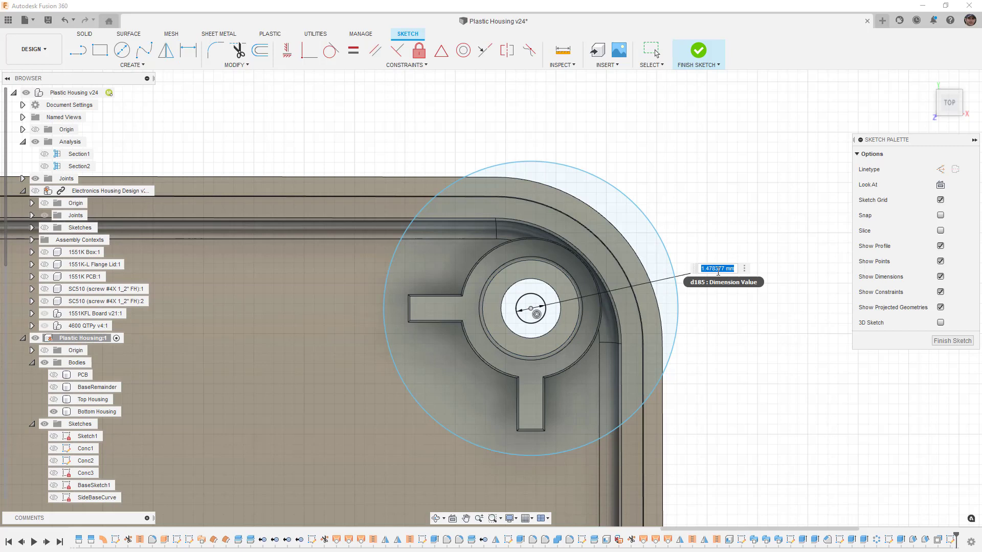
pyautogui.write('h')
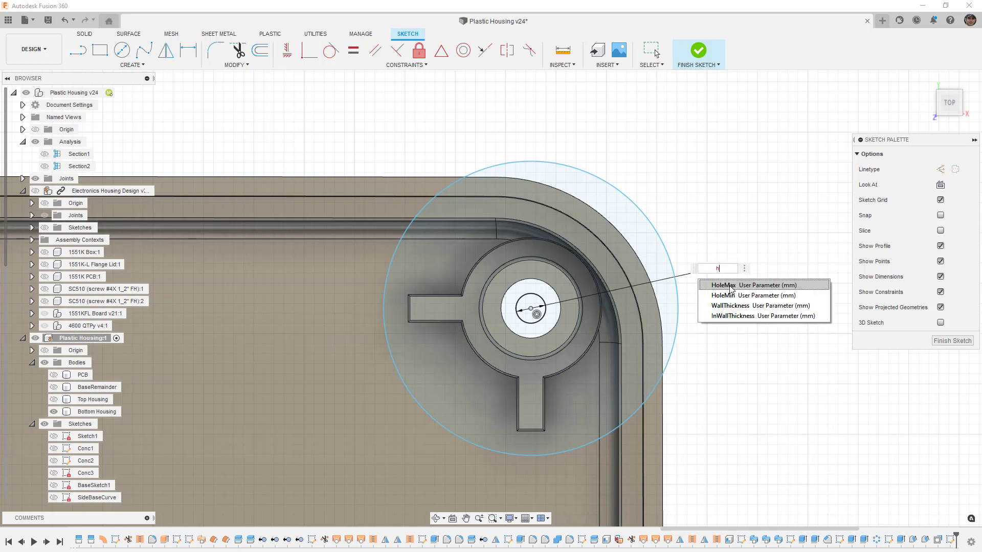
pyautogui.click(730, 289)
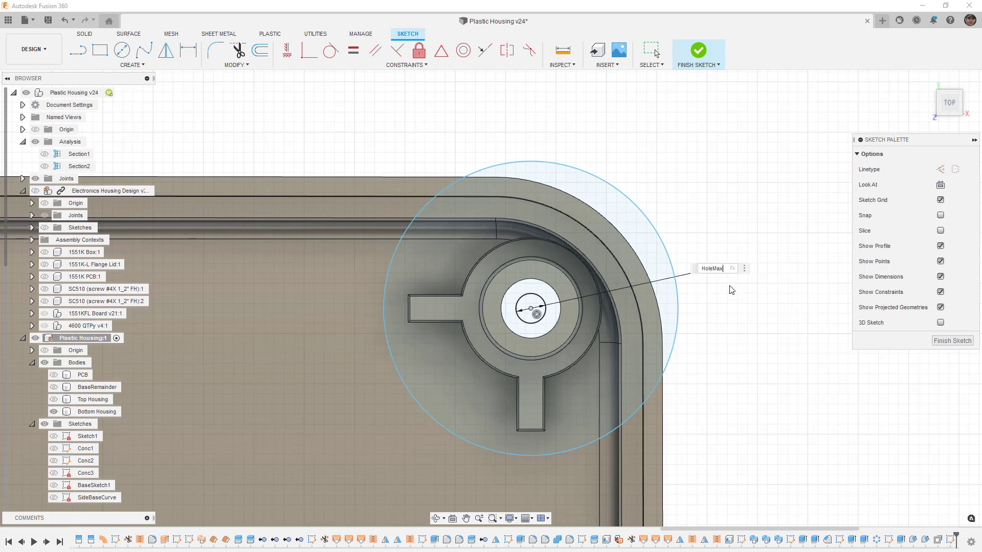
pyautogui.press('Return')
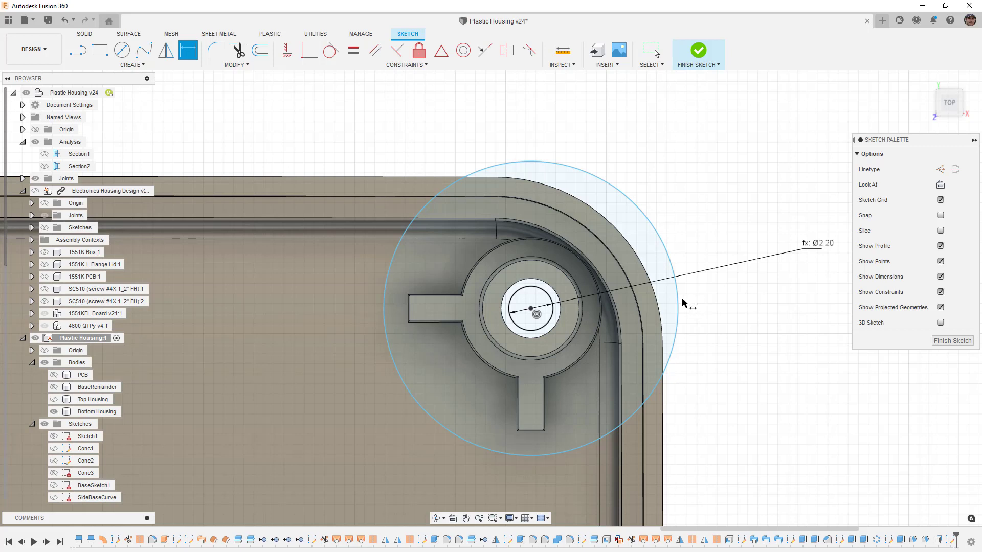
# - Dimension the gap between the large circle and the hole circle with InWallThickness
pyautogui.click(678, 308)
pyautogui.click(553, 309)
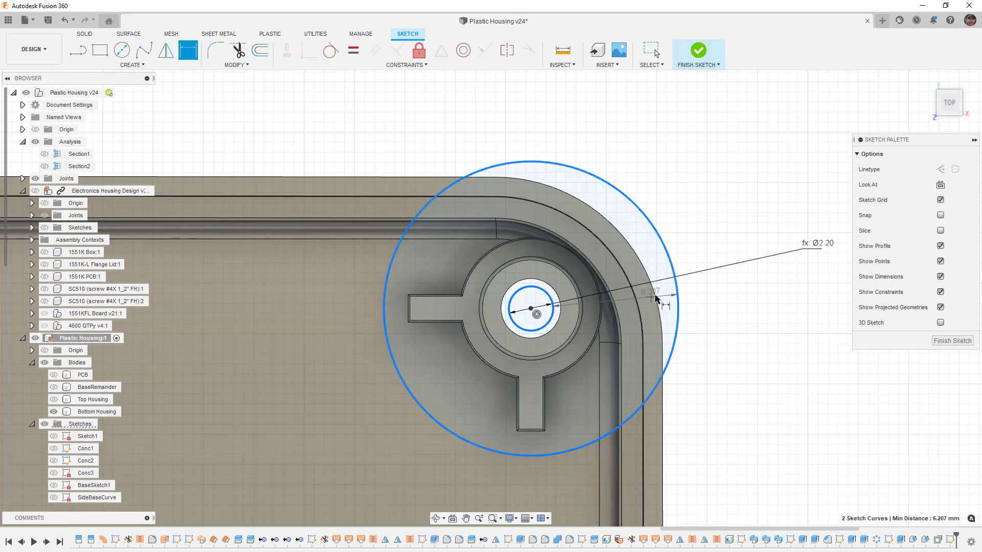
pyautogui.click(655, 298)
pyautogui.write('i')
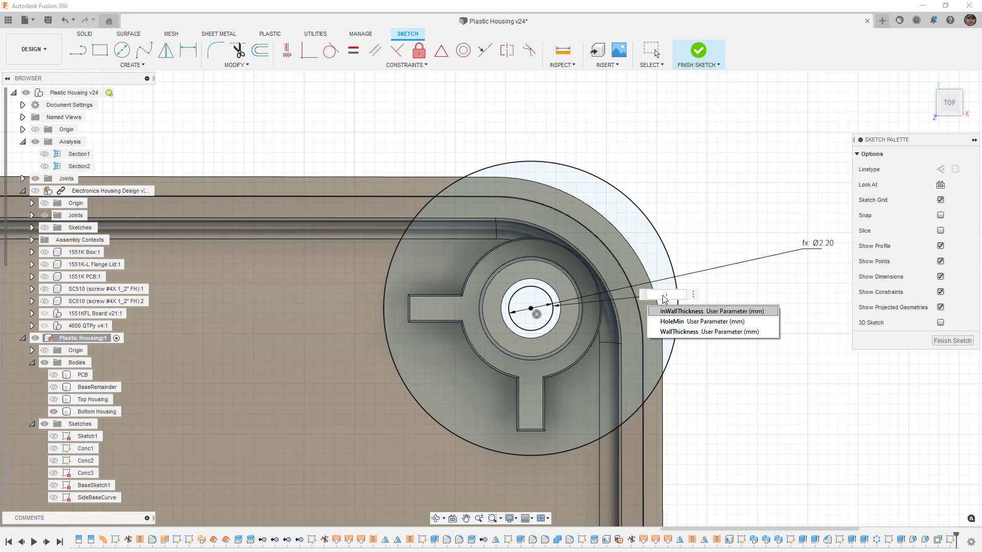
pyautogui.click(681, 311)
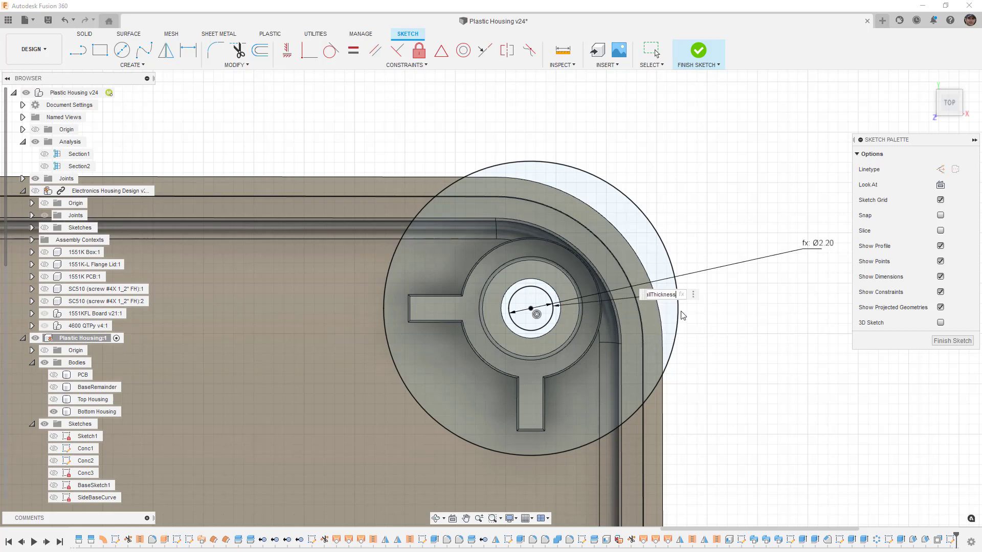
pyautogui.press('Return')
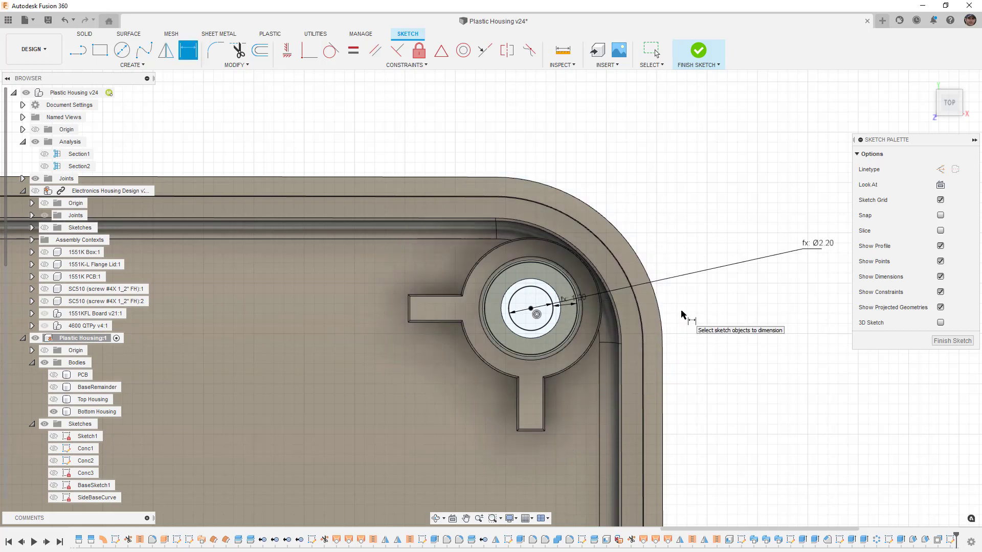
# - Check the sketch in a tilted 3-D view and finish it
pyautogui.keyDown('shift'); pyautogui.moveTo(681, 315); pyautogui.dragTo(692, 281, button='middle'); pyautogui.keyUp('shift')
pyautogui.scroll(5, 576, 304)
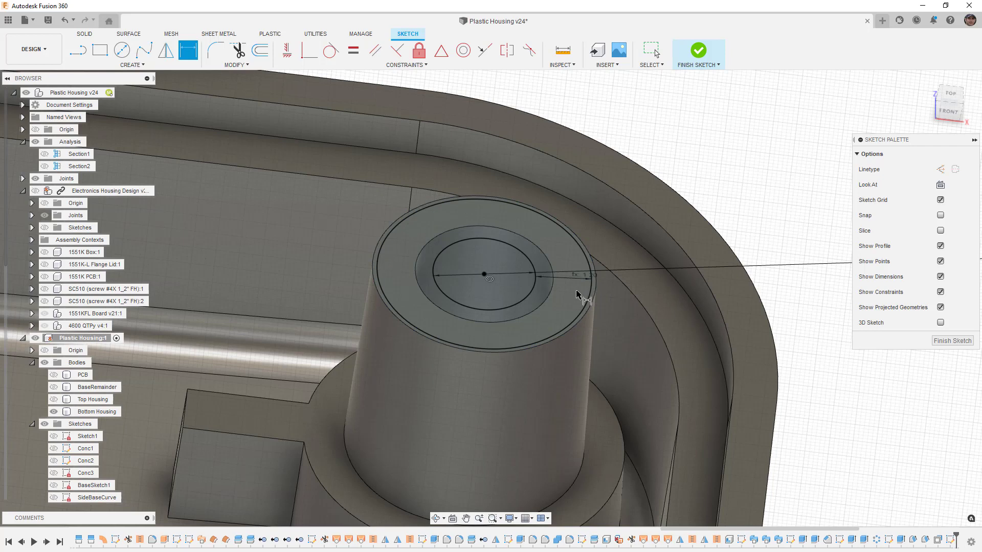
pyautogui.scroll(-5, 572, 294)
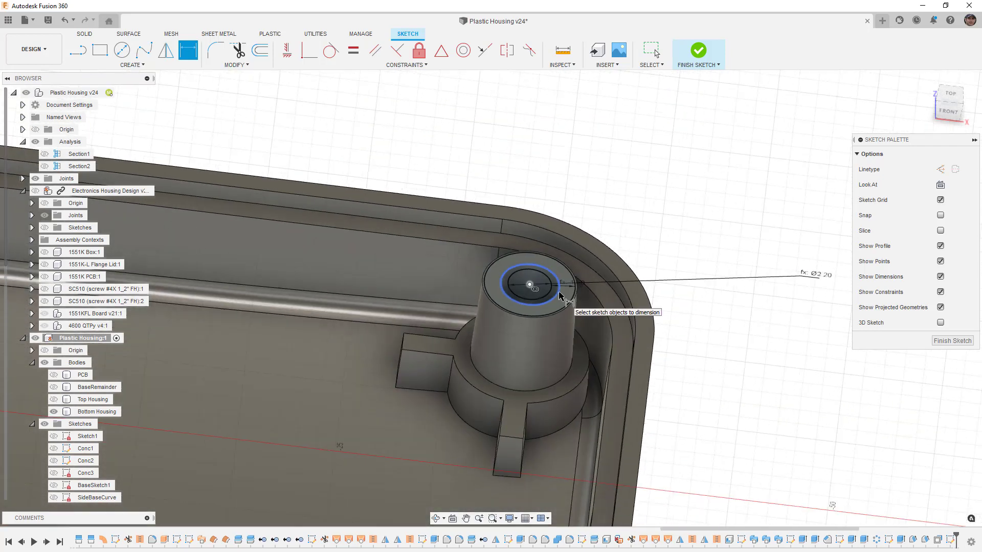
pyautogui.click(698, 49)
# - Hide the Bottom Housing and show the Top Housing, orbiting to view its underside
pyautogui.scroll(-3, 664, 173)
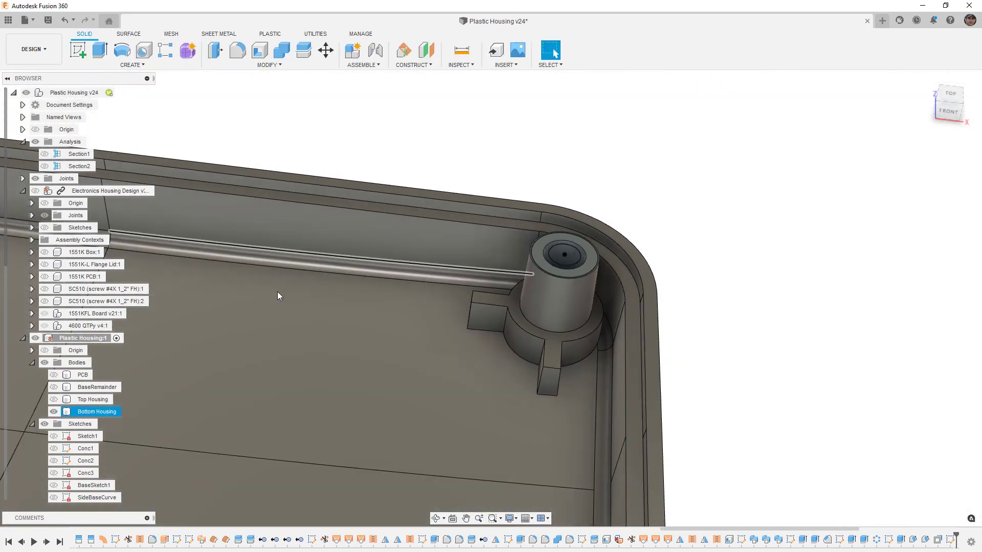
pyautogui.click(54, 412)
pyautogui.click(53, 399)
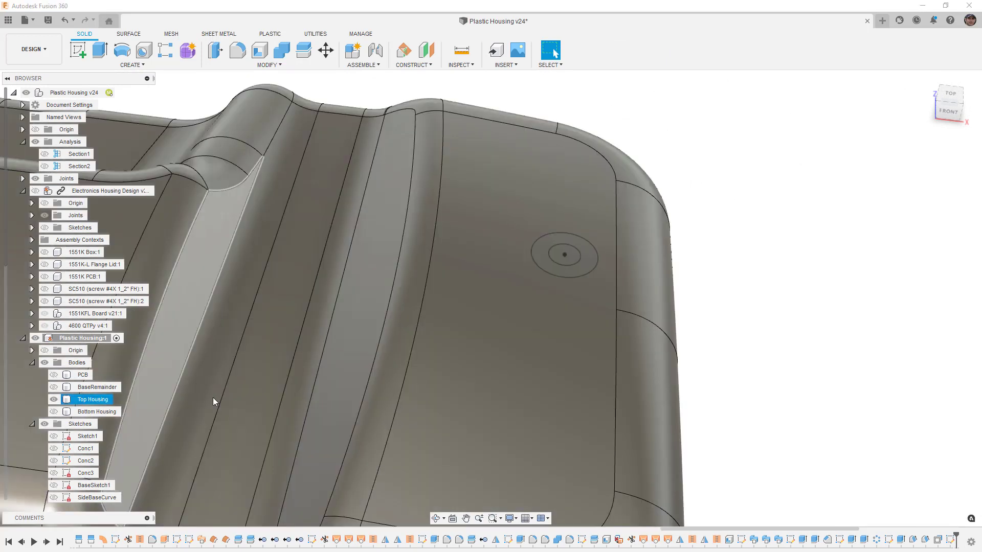
pyautogui.keyDown('shift'); pyautogui.moveTo(213, 401); pyautogui.dragTo(471, 208, button='middle'); pyautogui.keyUp('shift')
pyautogui.scroll(-2, 507, 427)
pyautogui.scroll(5, 522, 412)
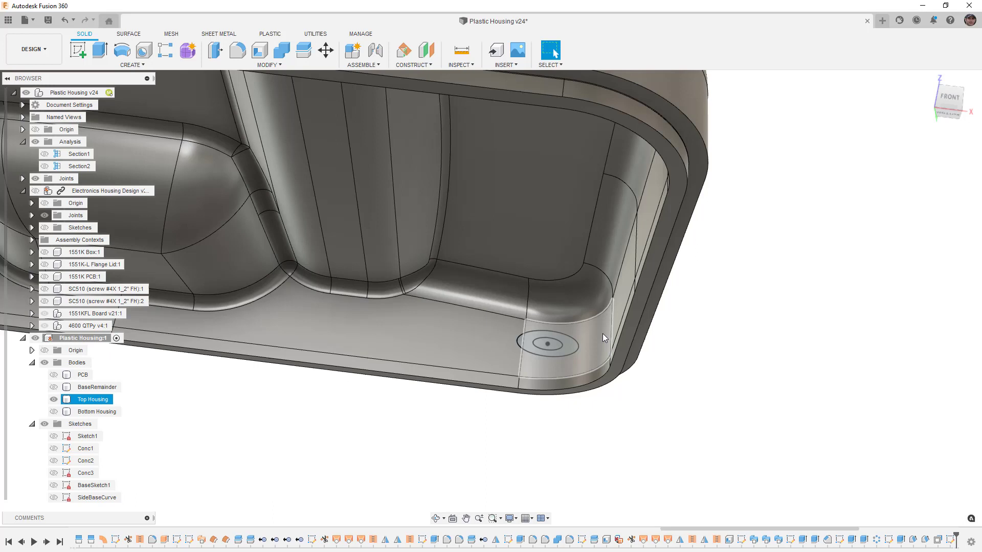
pyautogui.click(571, 347)
pyautogui.scroll(2, 571, 347)
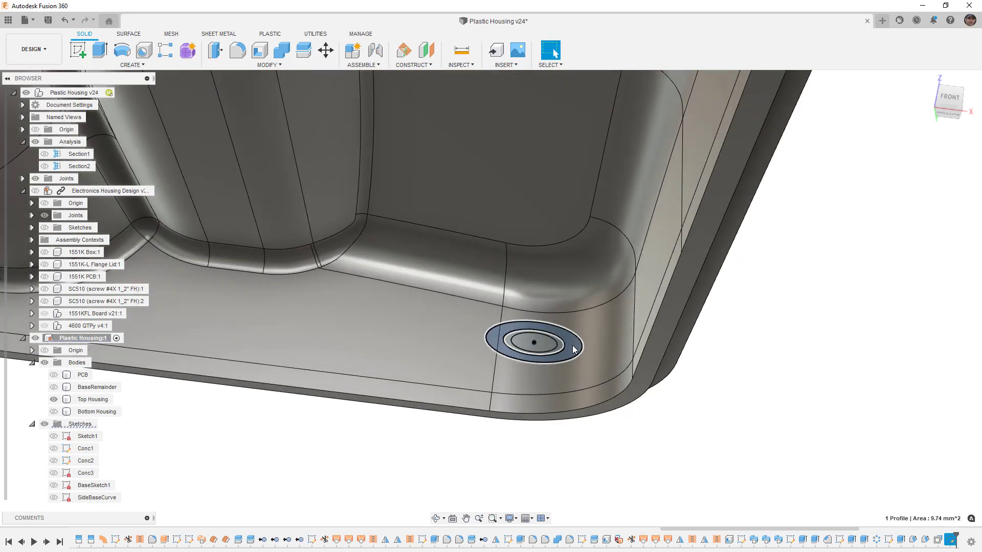
pyautogui.press('Escape')
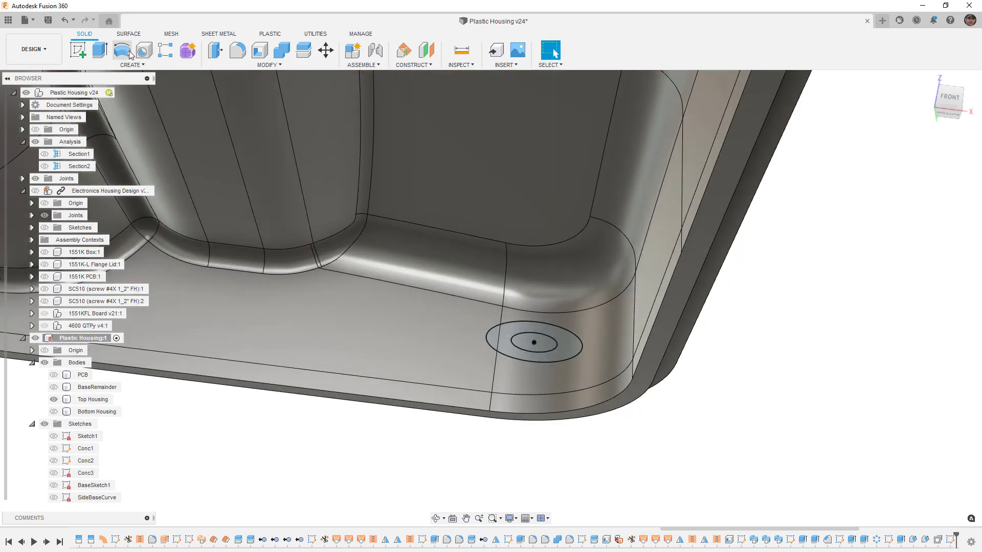
# - Extrude the middle and outer ring profiles up to the Top Housing body
pyautogui.click(100, 49)
pyautogui.scroll(5, 564, 352)
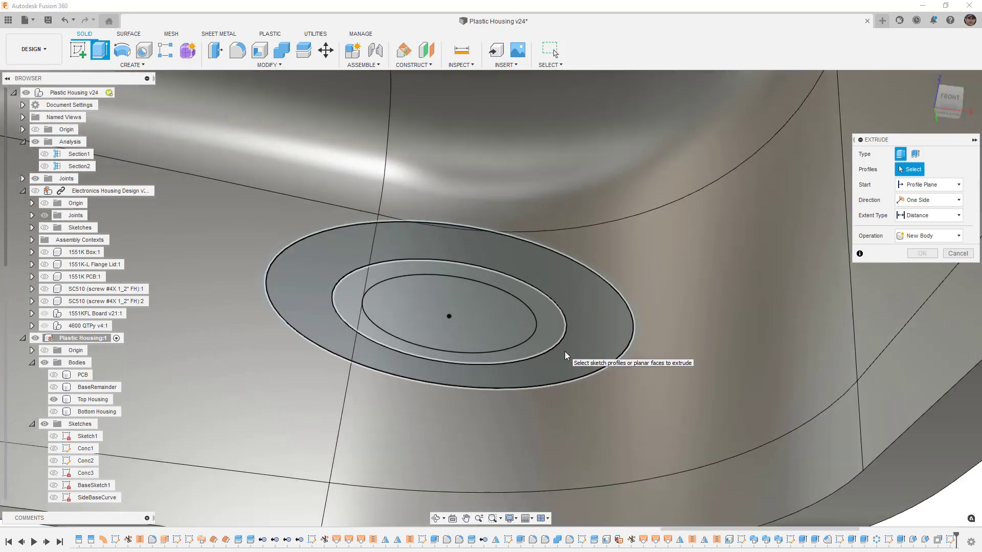
pyautogui.click(554, 318)
pyautogui.click(589, 312)
pyautogui.scroll(-1, 589, 312)
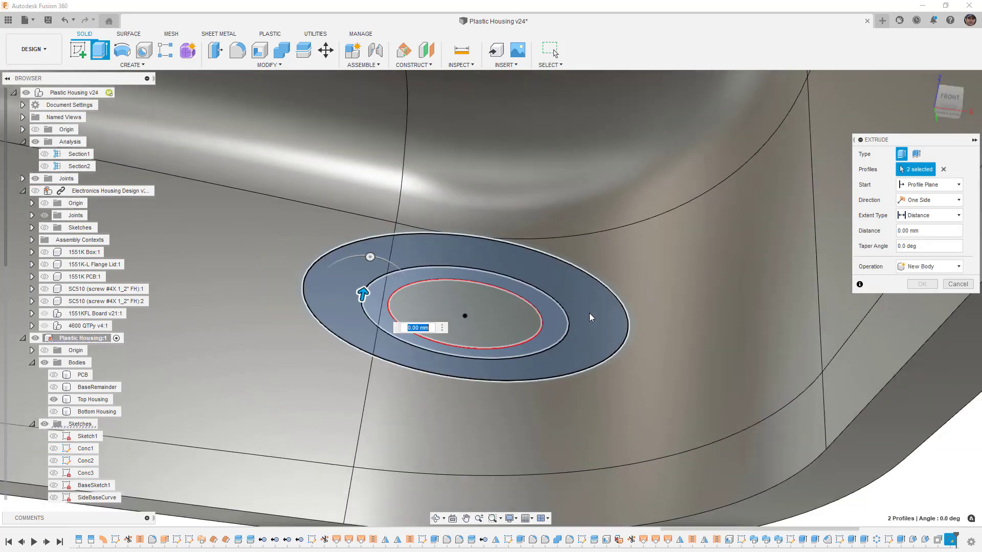
pyautogui.scroll(-5, 589, 313)
pyautogui.click(946, 219)
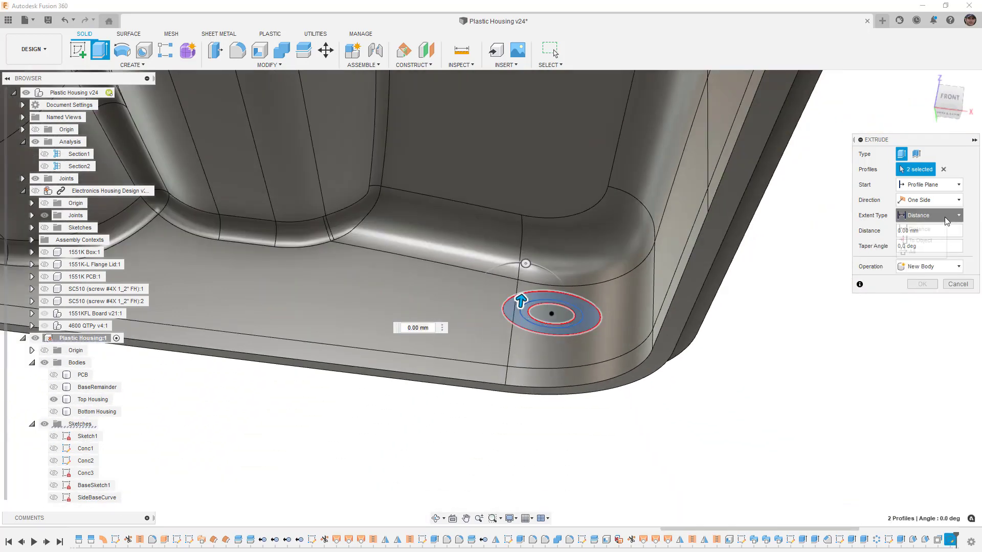
pyautogui.click(919, 241)
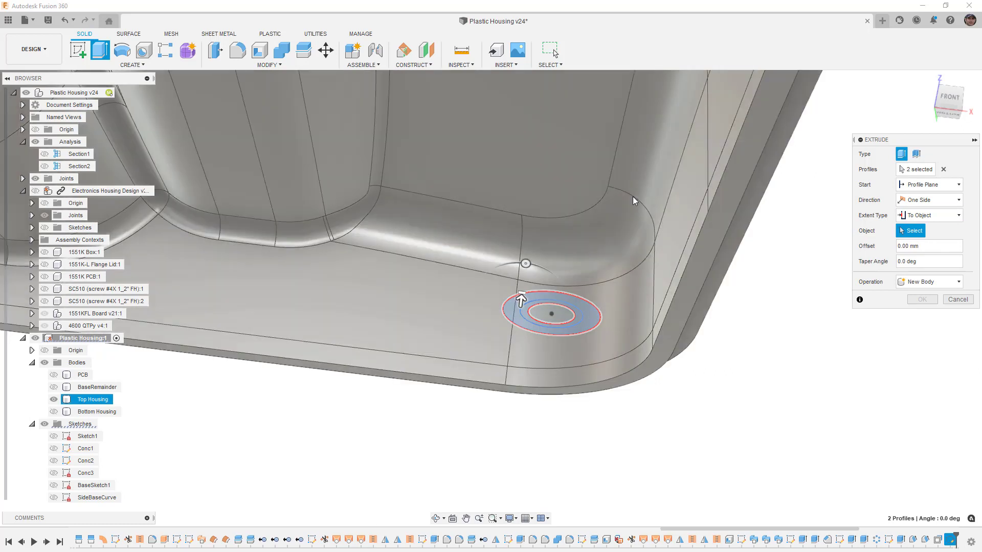
pyautogui.click(633, 200)
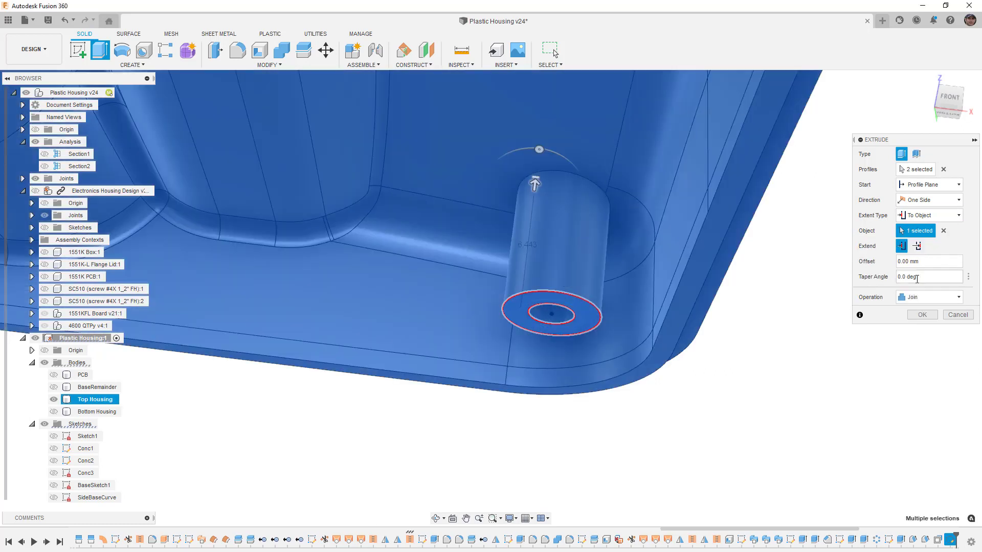
# - Set the taper angle to the Draft parameter and confirm the joined boss extrusion
pyautogui.moveTo(917, 279); pyautogui.dragTo(884, 279)
pyautogui.write('-d')
pyautogui.press('Escape')
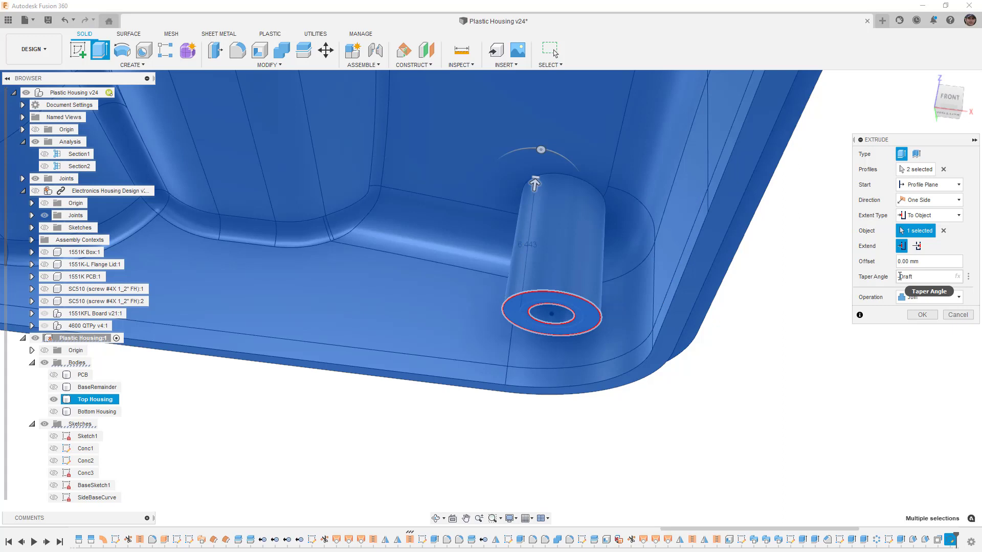
pyautogui.press('Delete')
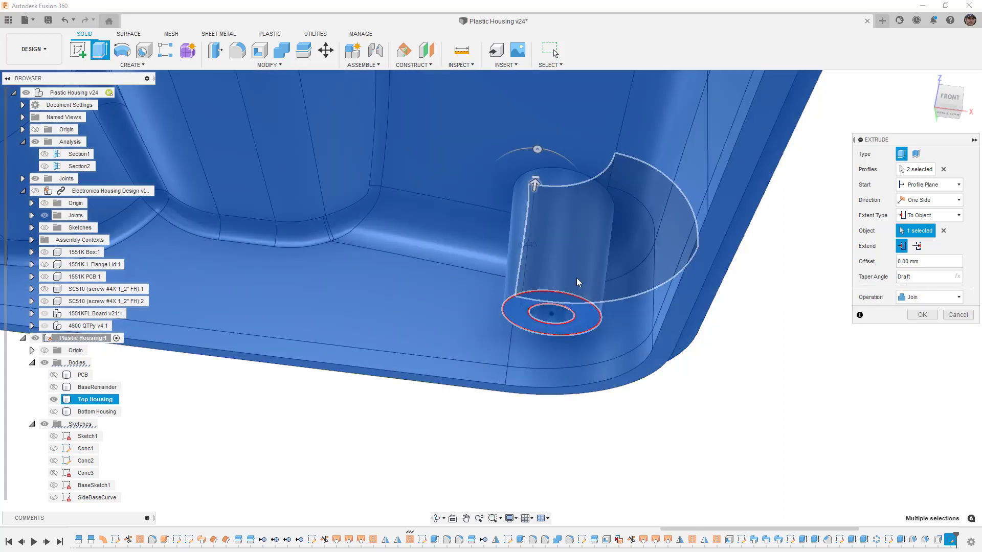
pyautogui.click(947, 113)
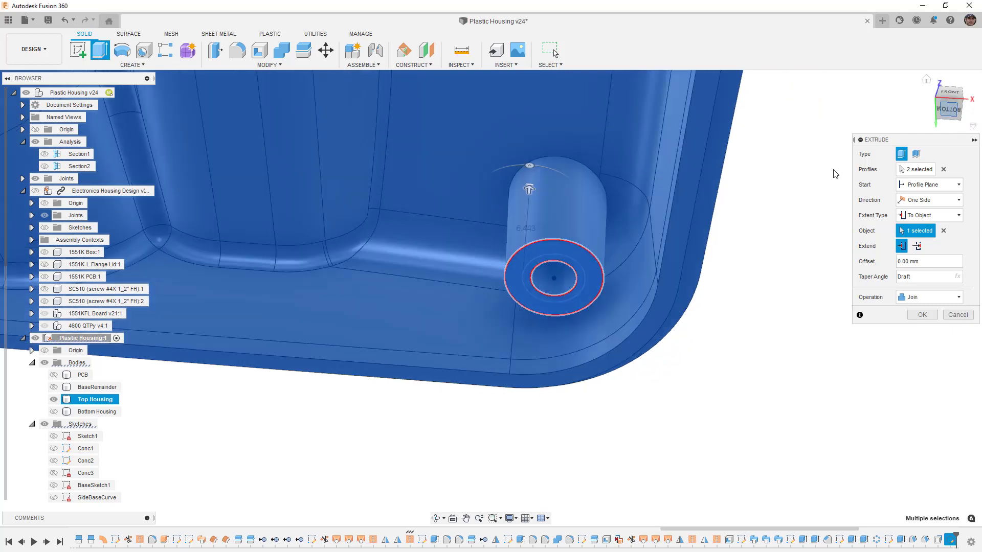
pyautogui.scroll(5, 562, 228)
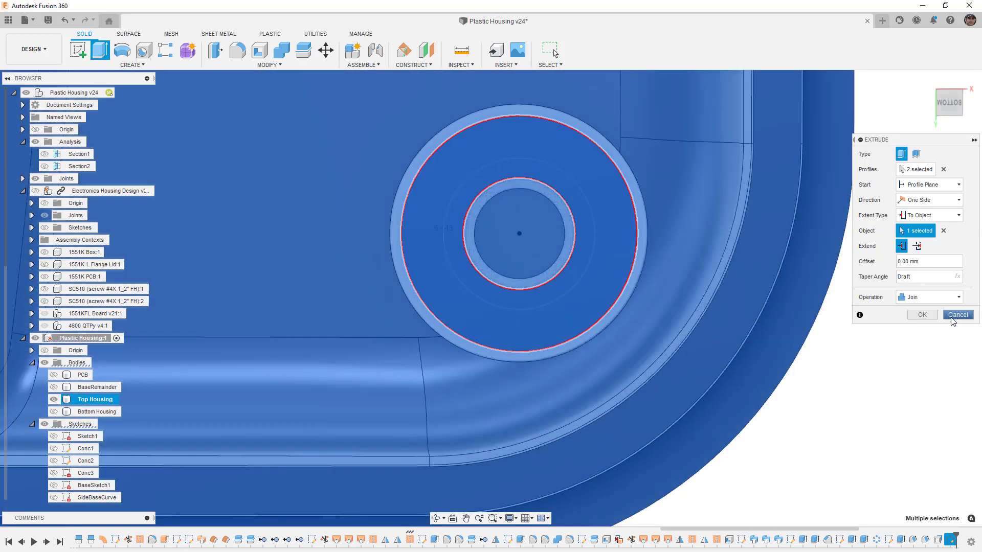
pyautogui.click(922, 314)
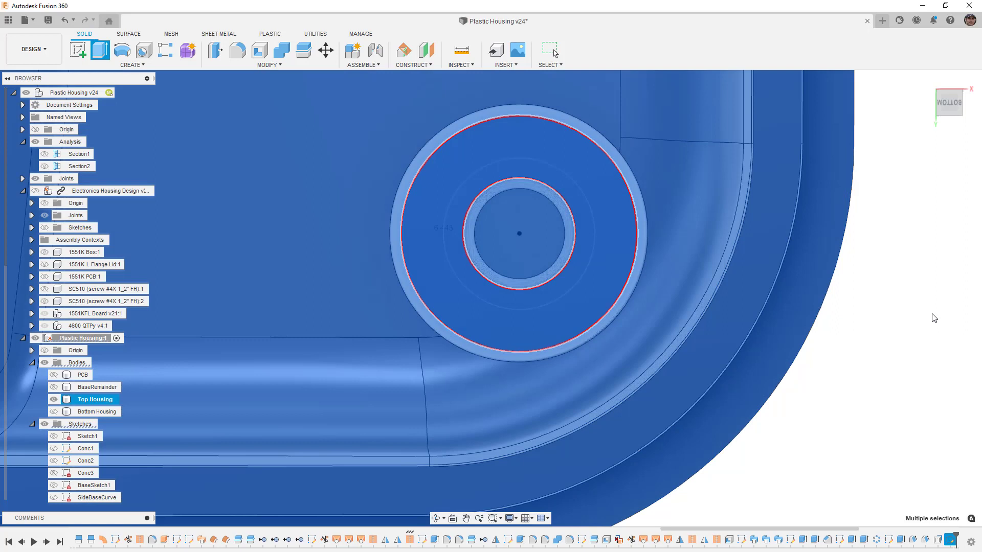
# - Measure the hole's edge (5.559 mm) and inner face, then pick the boss's ring end face
pyautogui.click(461, 50)
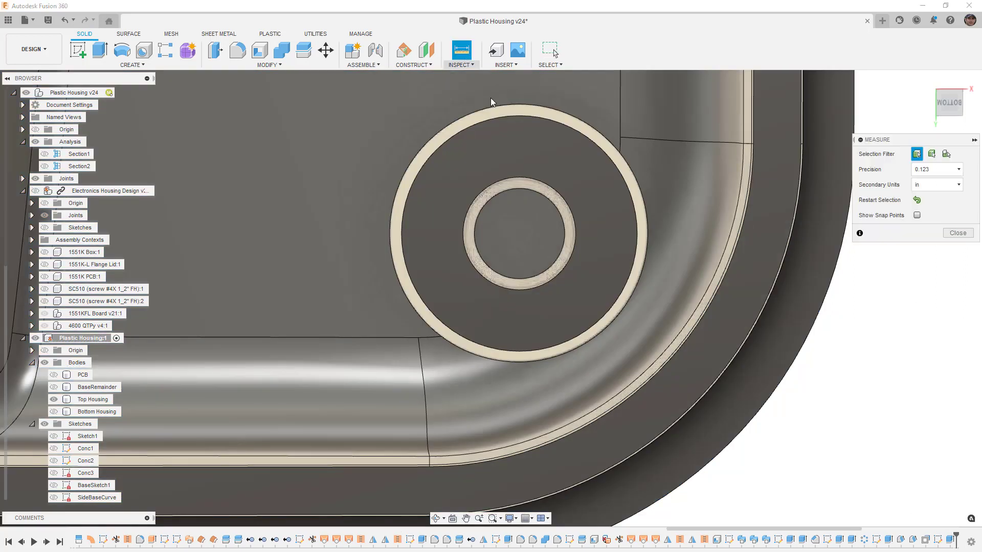
pyautogui.click(543, 196)
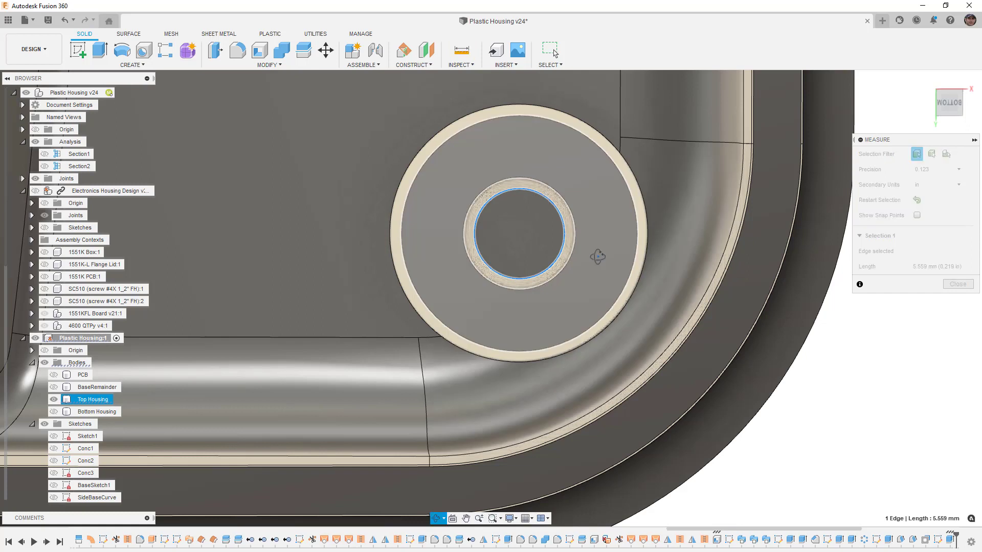
pyautogui.keyDown('shift'); pyautogui.moveTo(596, 256); pyautogui.dragTo(608, 257, button='middle'); pyautogui.keyUp('shift')
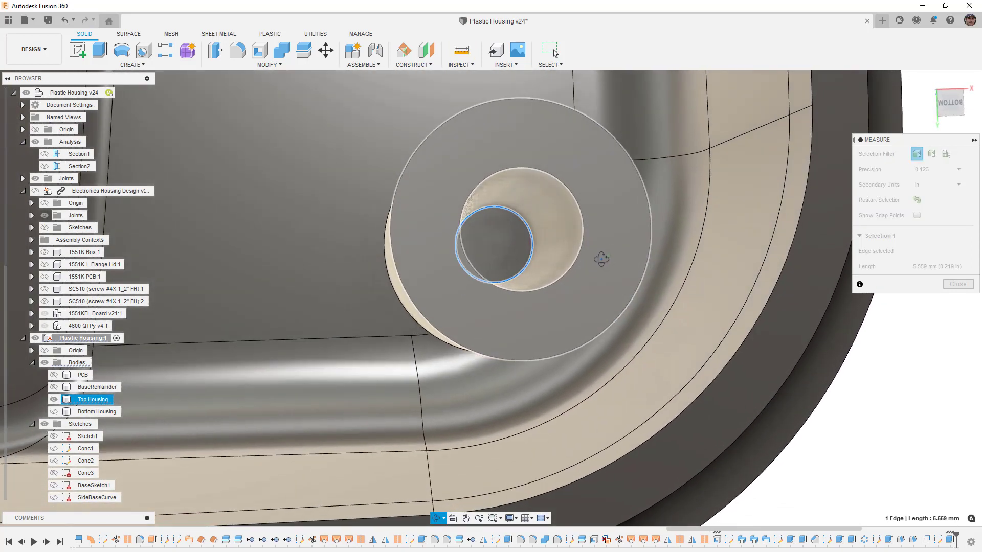
pyautogui.moveTo(601, 259); pyautogui.dragTo(597, 259)
pyautogui.press('Escape')
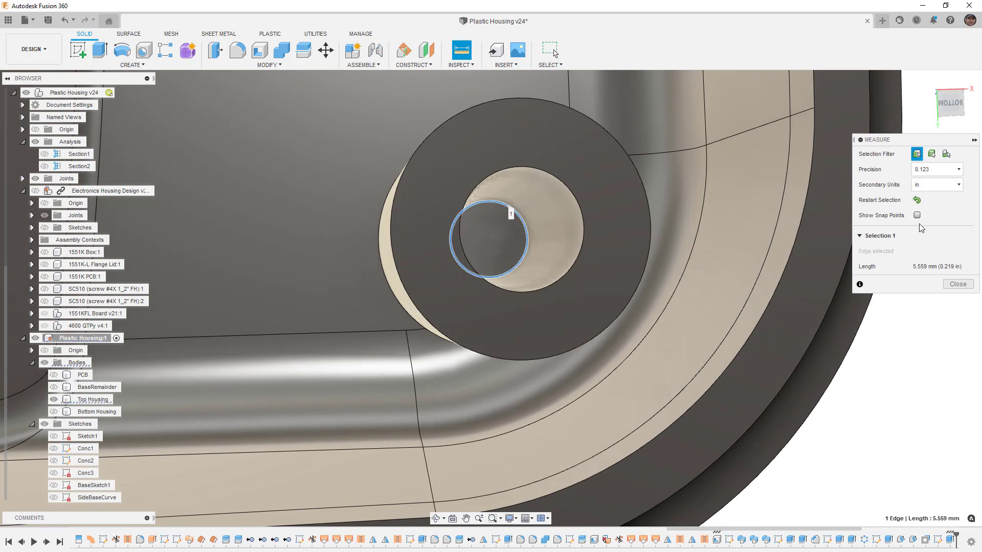
pyautogui.click(552, 230)
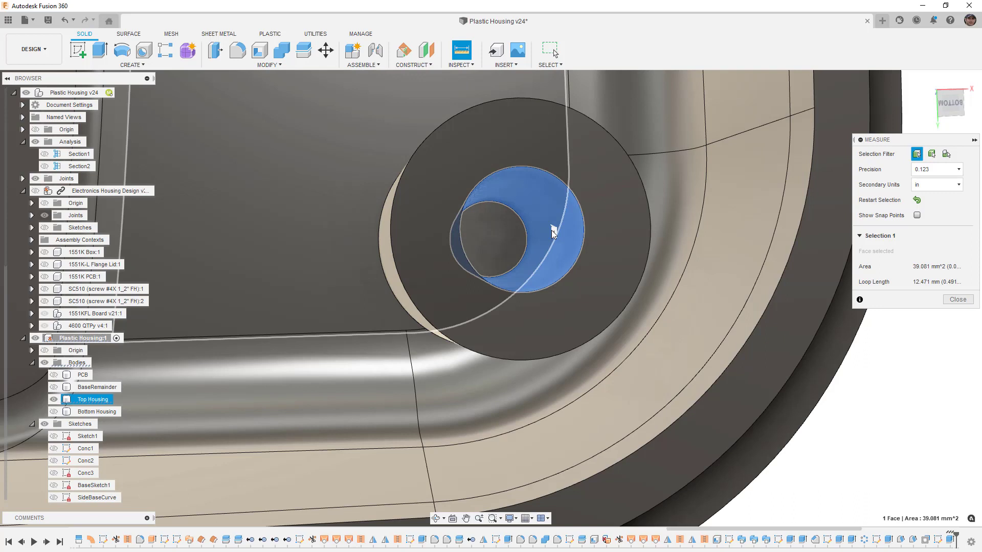
pyautogui.click(958, 300)
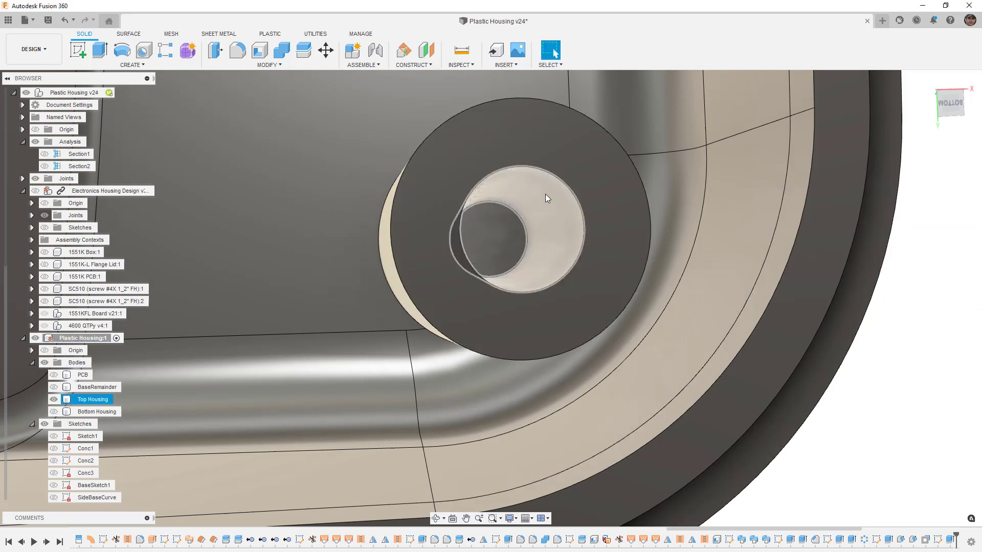
pyautogui.click(590, 183)
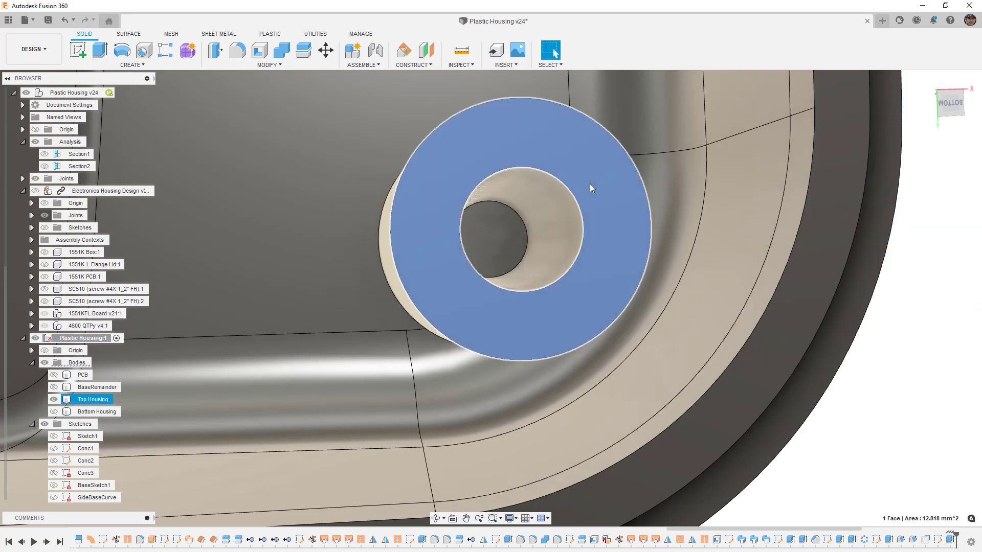
pyautogui.rightClick(590, 183)
# - Start a sketch on the ring end face and draw a circle inside the hole
pyautogui.click(586, 237)
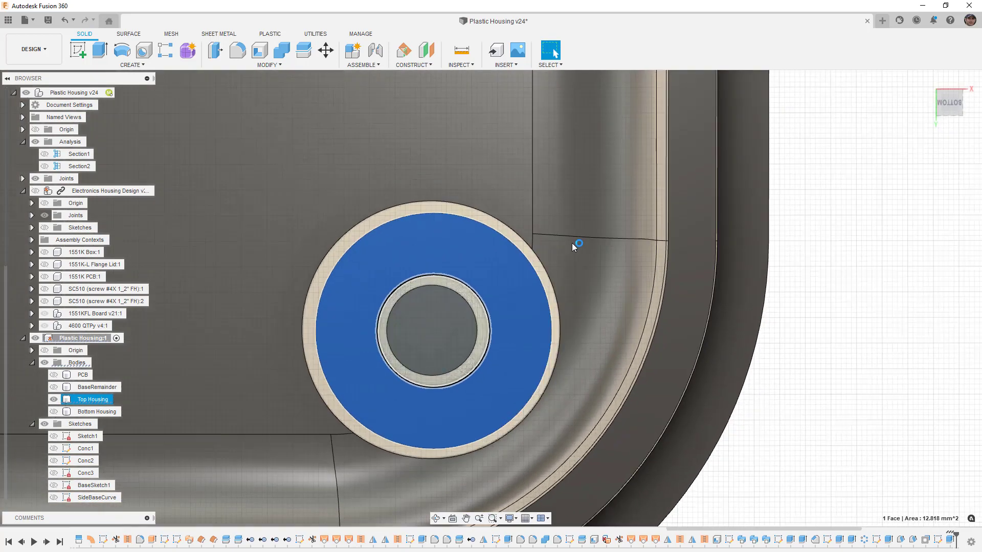
pyautogui.press('c')
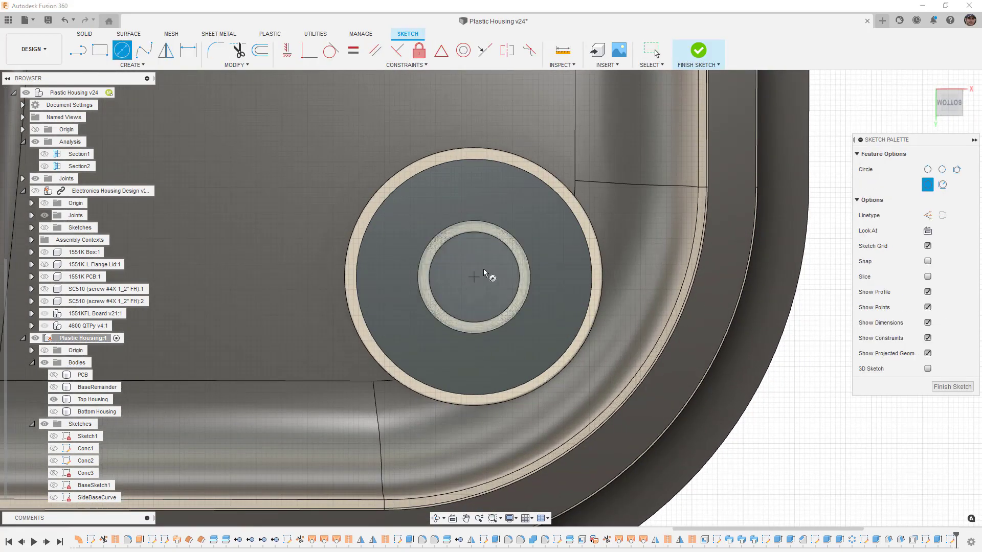
pyautogui.click(474, 276)
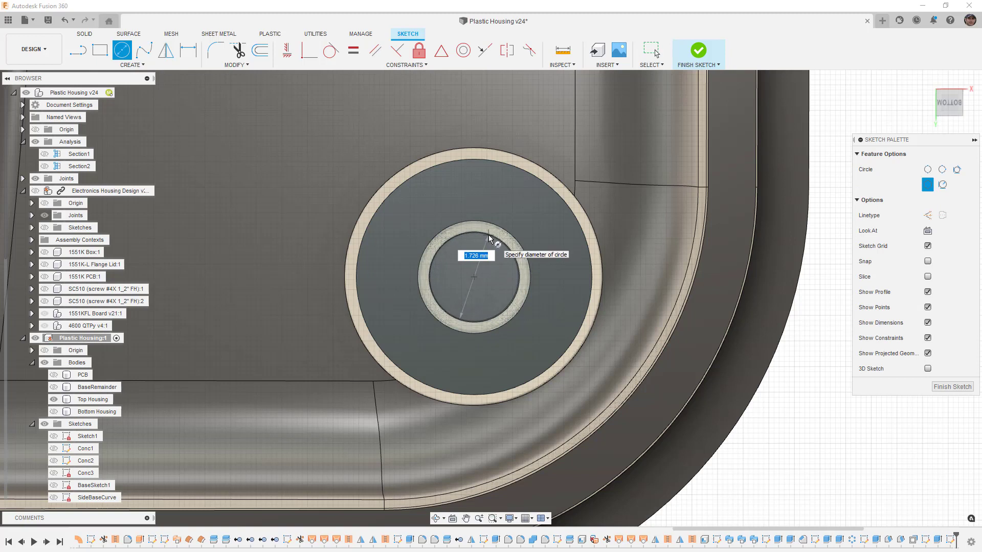
pyautogui.click(488, 238)
pyautogui.scroll(3, 487, 238)
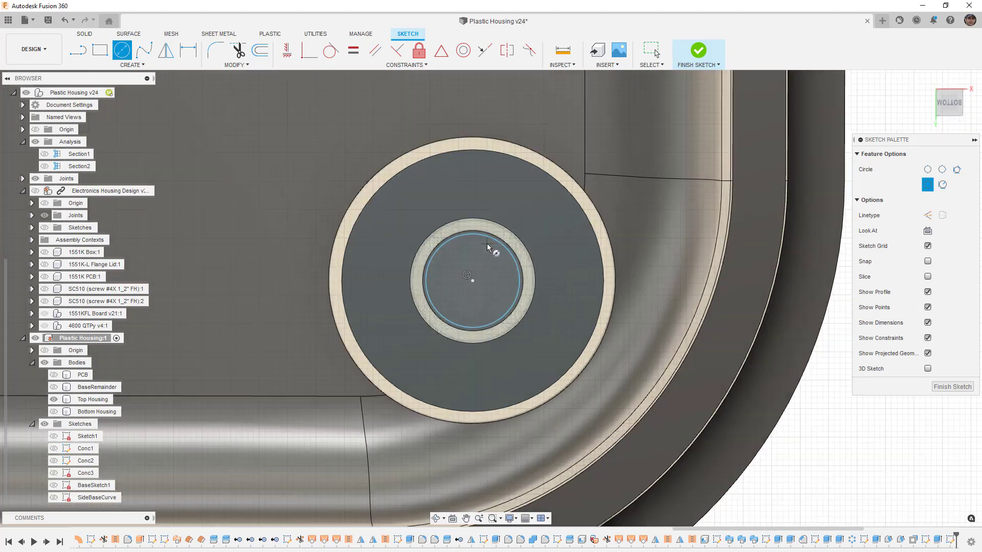
# - Drive the circle's diameter with the HoleMin parameter (Ø1.85)
pyautogui.press('d')
pyautogui.click(495, 239)
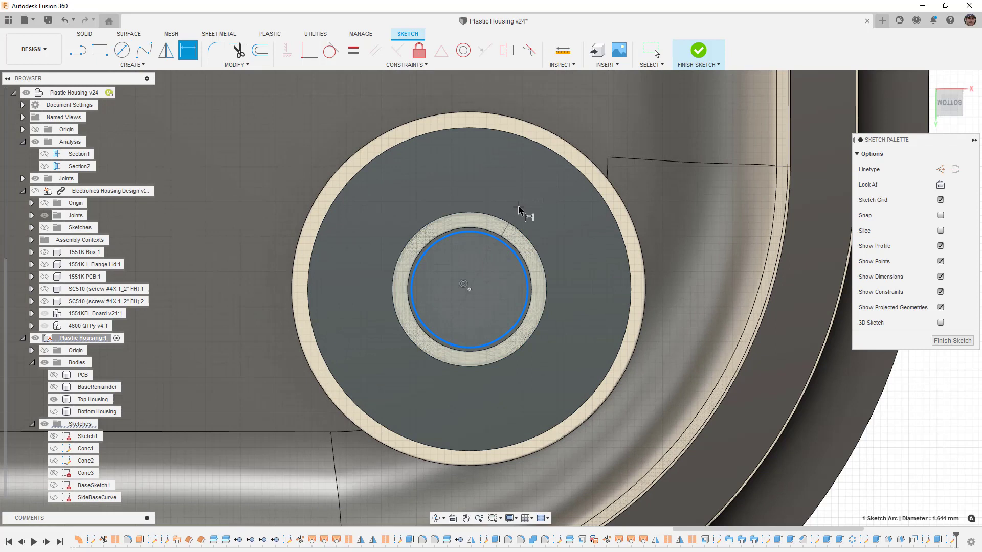
pyautogui.click(519, 210)
pyautogui.write('h')
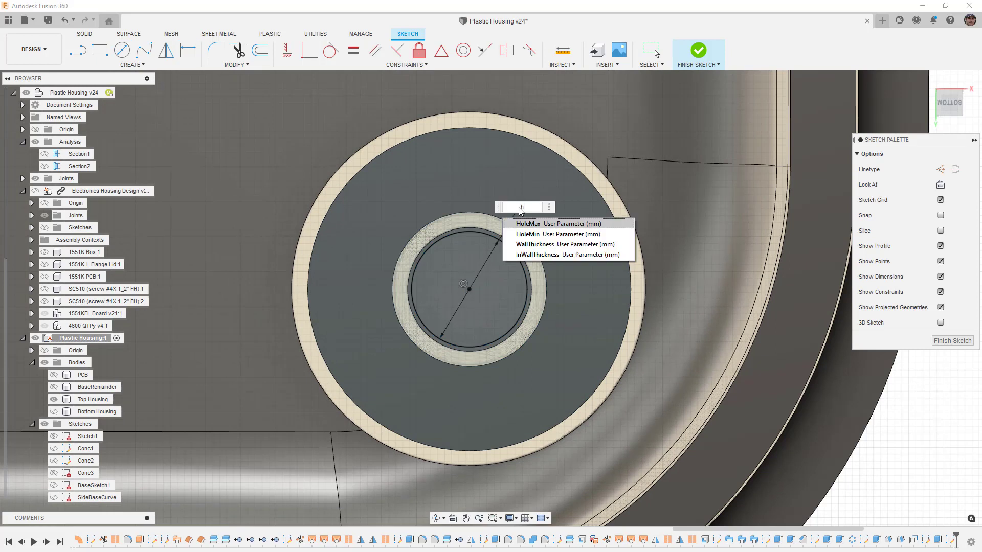
pyautogui.click(548, 234)
pyautogui.press('Return')
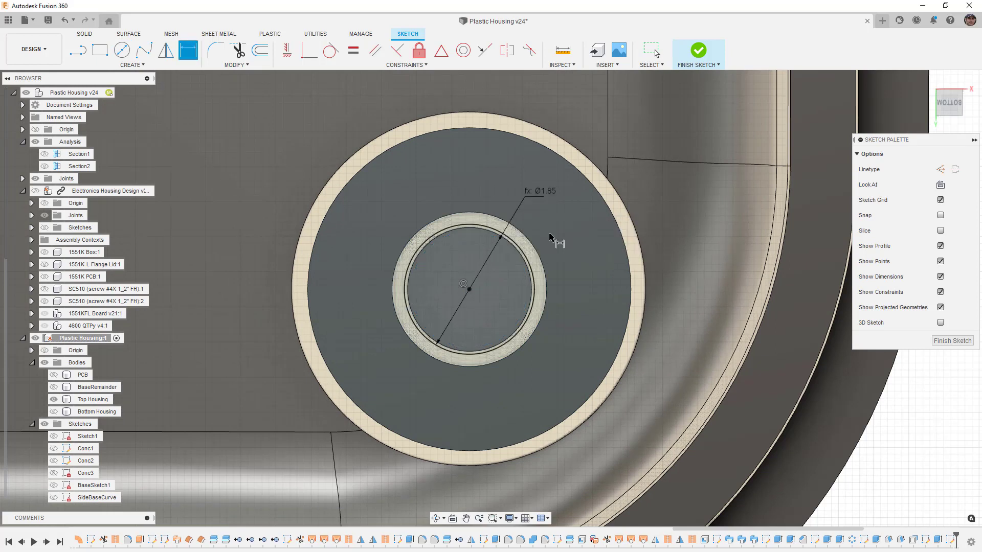
# - Check the sketch from a tilted view, finish it and select it in the timeline
pyautogui.scroll(3, 519, 246)
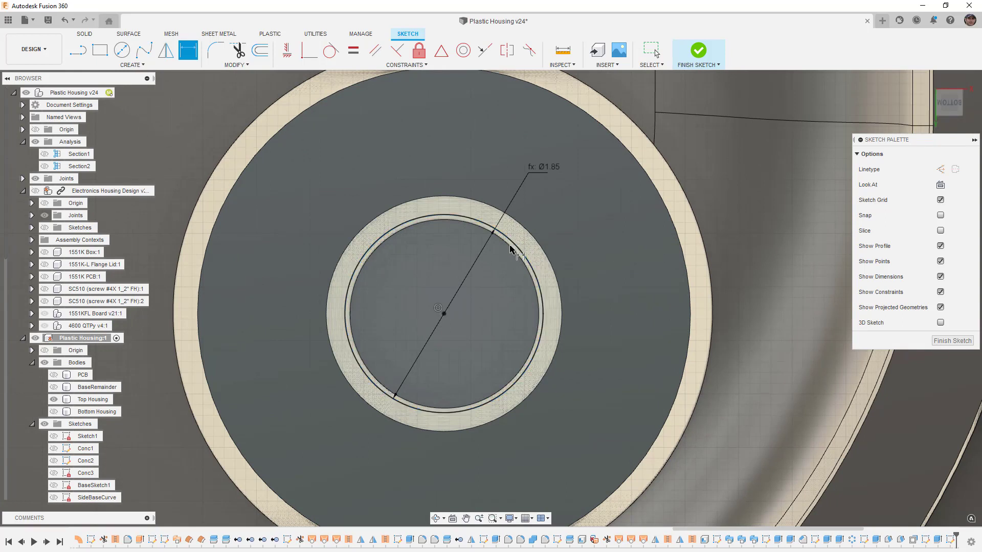
pyautogui.scroll(-2, 508, 251)
pyautogui.moveTo(510, 271)
pyautogui.keyDown('shift'); pyautogui.mouseDown(button='middle')
pyautogui.moveTo(510, 280)
pyautogui.moveTo(519, 271)
pyautogui.mouseUp(button='middle'); pyautogui.keyUp('shift')
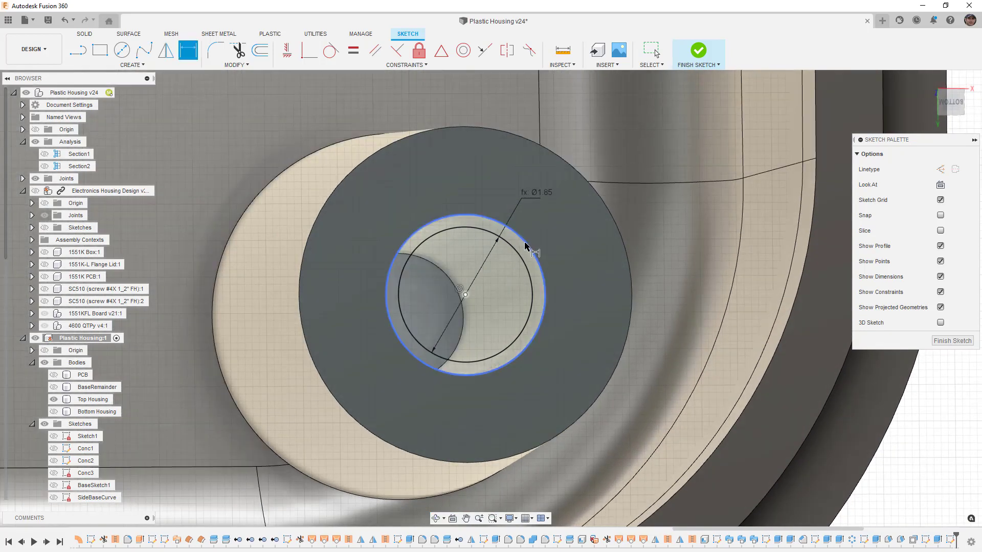
pyautogui.scroll(-3, 526, 248)
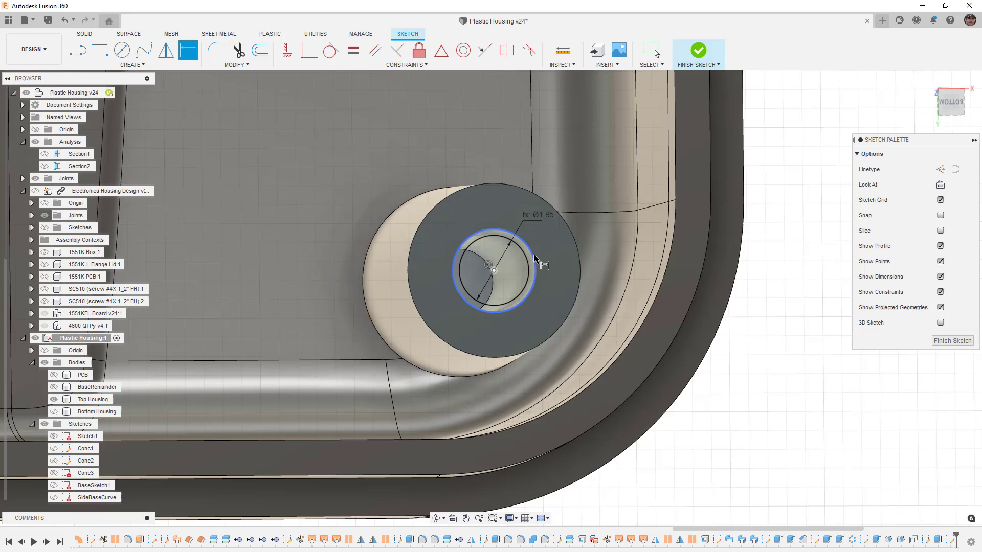
pyautogui.scroll(-2, 534, 258)
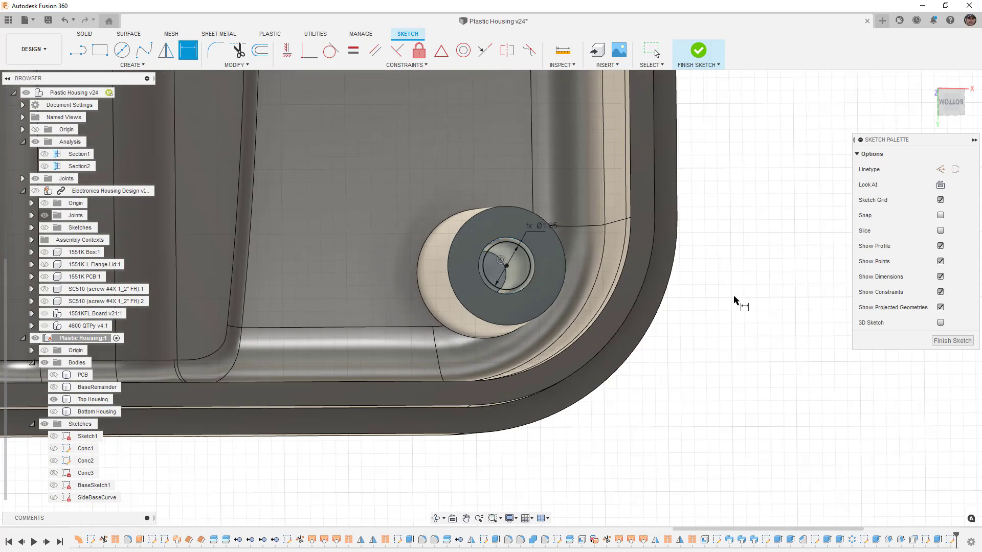
pyautogui.click(697, 51)
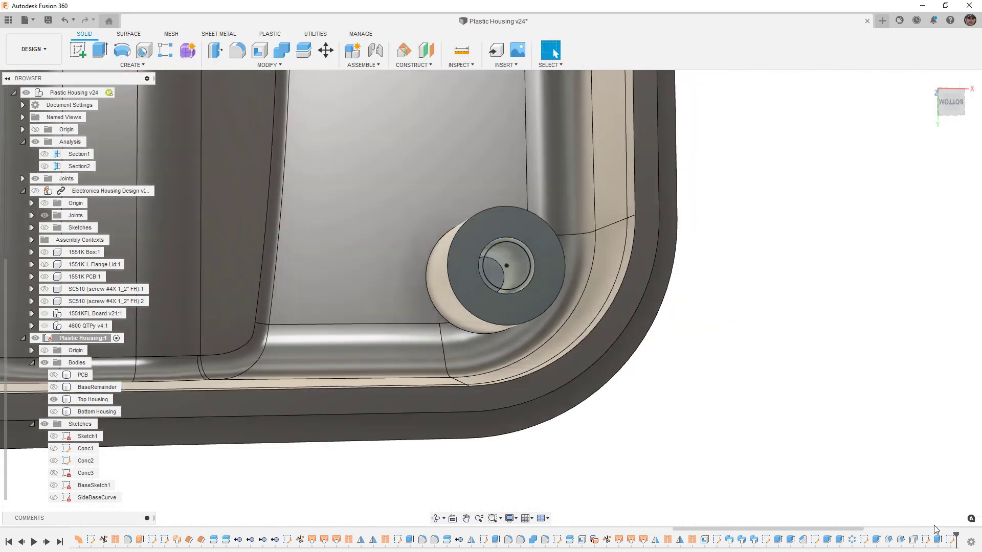
pyautogui.click(951, 541)
pyautogui.press('Delete')
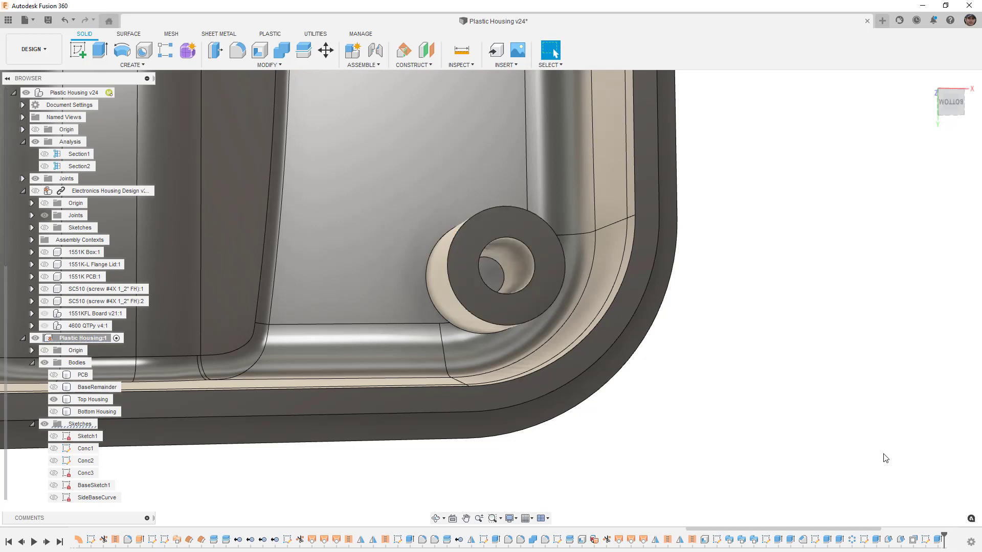
pyautogui.moveTo(750, 392)
pyautogui.keyDown('shift'); pyautogui.mouseDown(button='middle')
pyautogui.moveTo(736, 381)
pyautogui.moveTo(723, 388)
pyautogui.moveTo(732, 404)
pyautogui.moveTo(736, 385)
pyautogui.mouseUp(button='middle'); pyautogui.keyUp('shift')
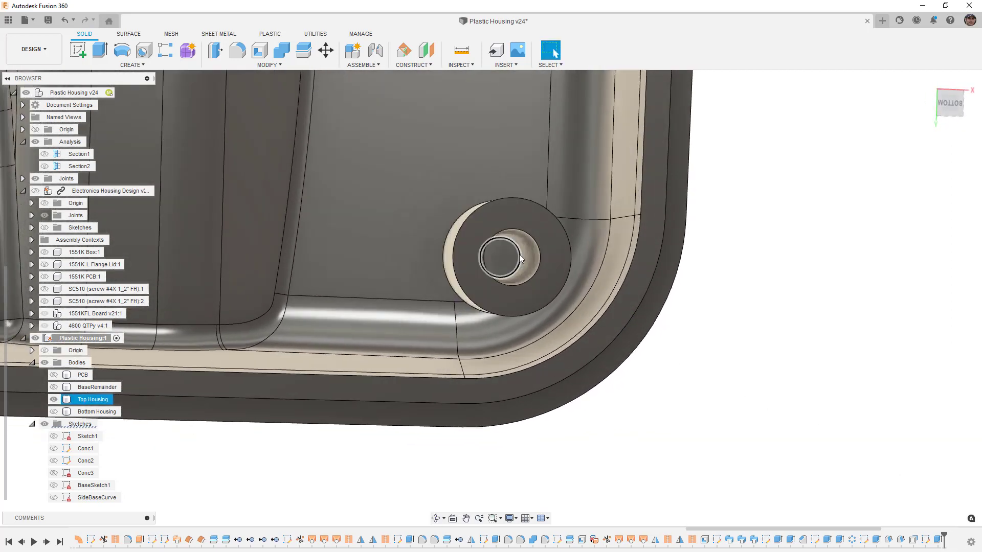
pyautogui.moveTo(520, 258)
pyautogui.keyDown('shift'); pyautogui.mouseDown(button='middle')
pyautogui.moveTo(518, 268)
pyautogui.moveTo(523, 254)
pyautogui.mouseUp(button='middle'); pyautogui.keyUp('shift')
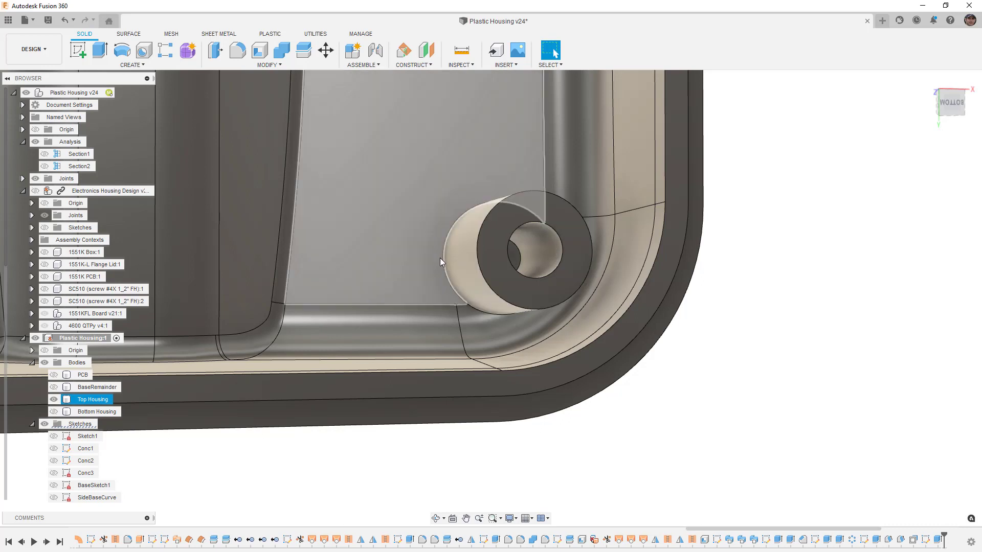
pyautogui.keyDown('shift'); pyautogui.moveTo(578, 297); pyautogui.dragTo(565, 293, button='middle'); pyautogui.keyUp('shift')
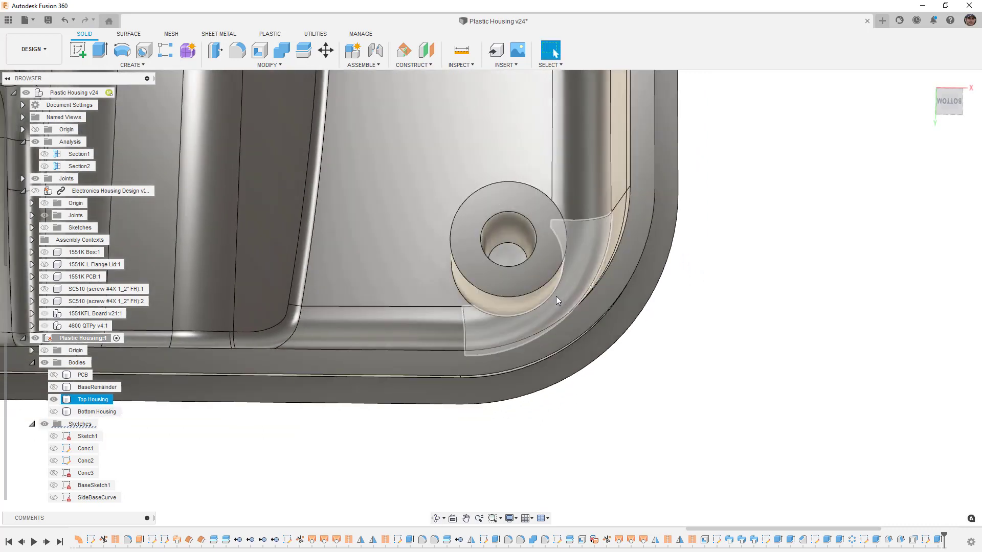
pyautogui.click(530, 222)
pyautogui.keyDown('shift'); pyautogui.moveTo(530, 223); pyautogui.dragTo(545, 238, button='middle'); pyautogui.keyUp('shift')
pyautogui.click(763, 282)
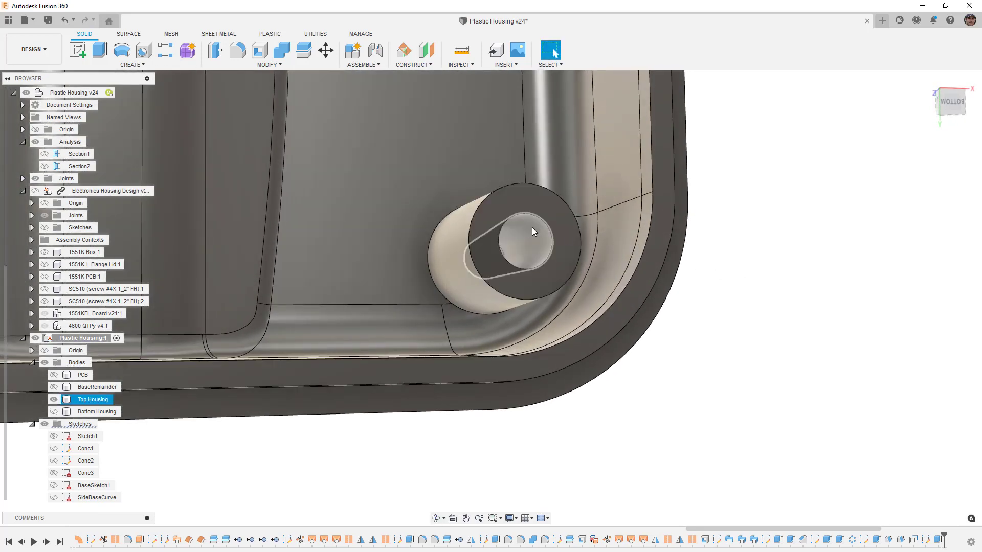
pyautogui.scroll(2, 529, 224)
pyautogui.scroll(1, 529, 223)
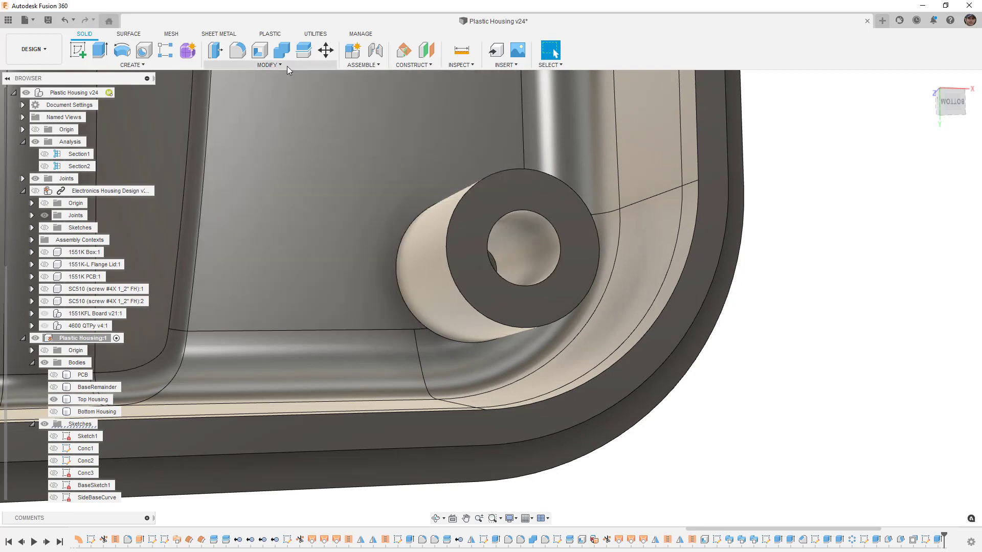
# - Bevel the boss hole's inner edge with a 0.50 mm equal-distance chamfer
pyautogui.click(281, 66)
pyautogui.click(259, 99)
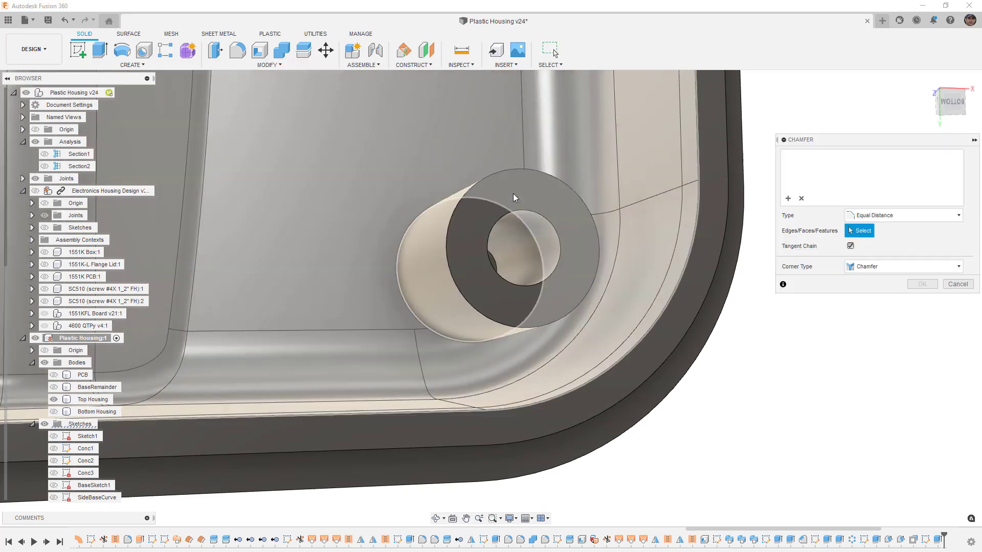
pyautogui.click(546, 219)
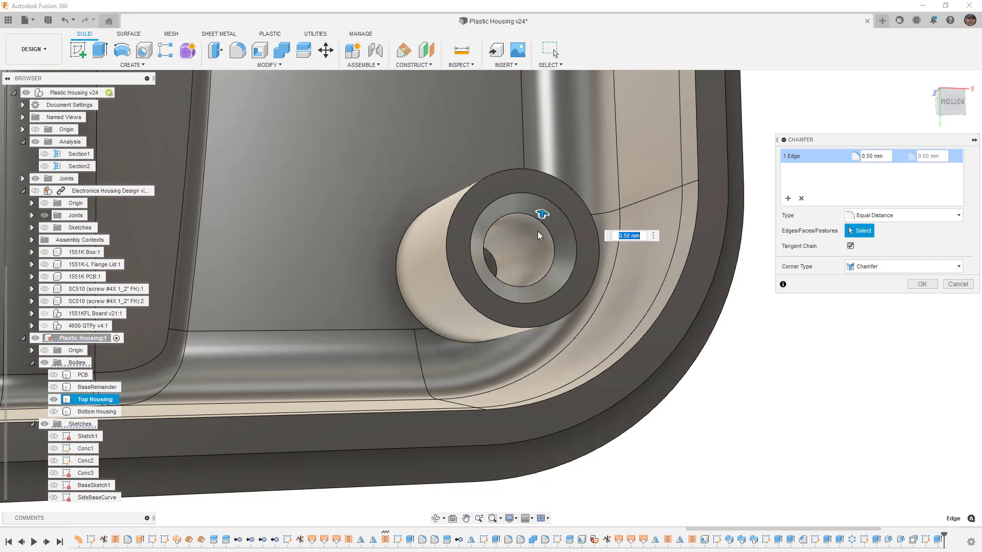
pyautogui.keyDown('shift'); pyautogui.moveTo(539, 235); pyautogui.dragTo(529, 226, button='middle'); pyautogui.keyUp('shift')
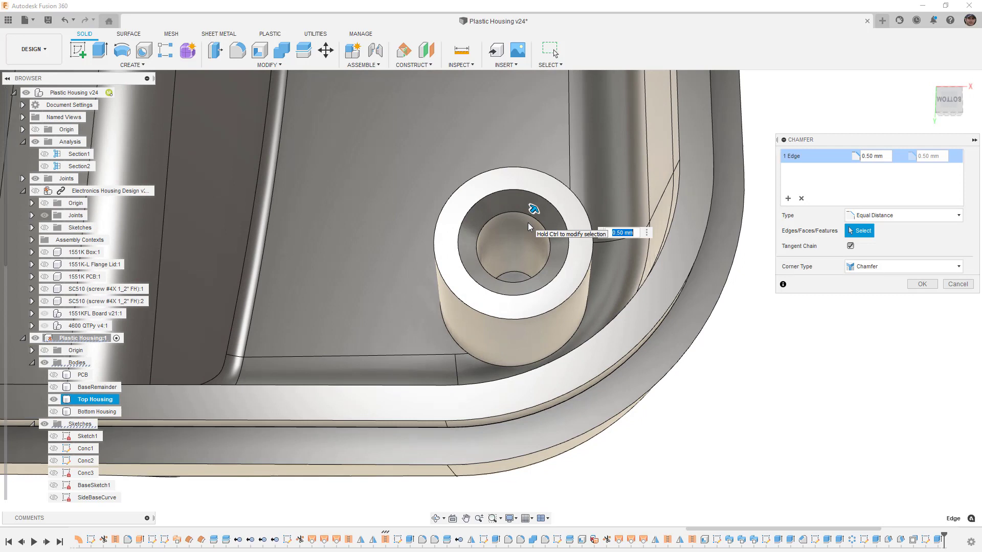
pyautogui.keyDown('shift'); pyautogui.moveTo(531, 236); pyautogui.dragTo(576, 225, button='middle'); pyautogui.keyUp('shift')
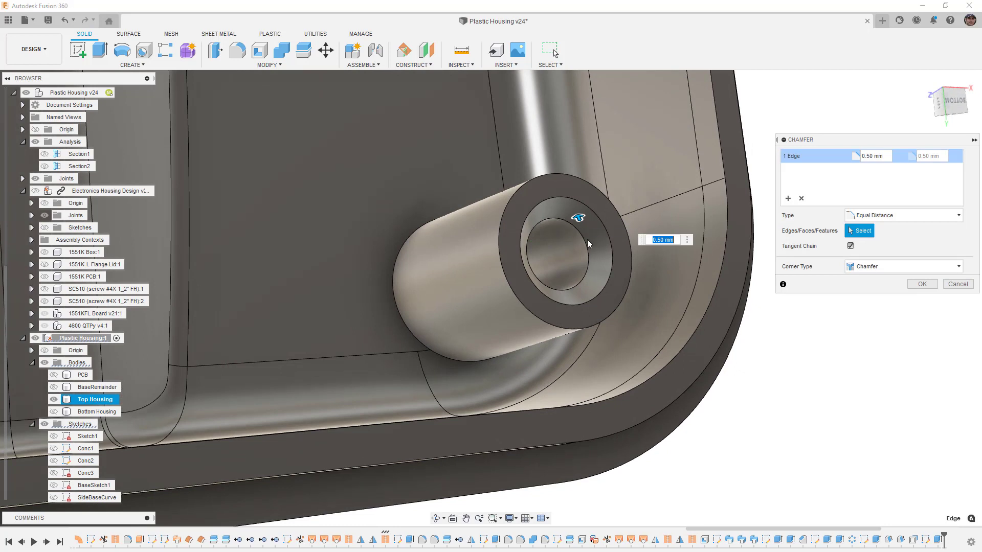
pyautogui.moveTo(706, 296)
pyautogui.keyDown('shift'); pyautogui.mouseDown(button='middle')
pyautogui.moveTo(664, 281)
pyautogui.moveTo(708, 294)
pyautogui.mouseUp(button='middle'); pyautogui.keyUp('shift')
pyautogui.click(921, 284)
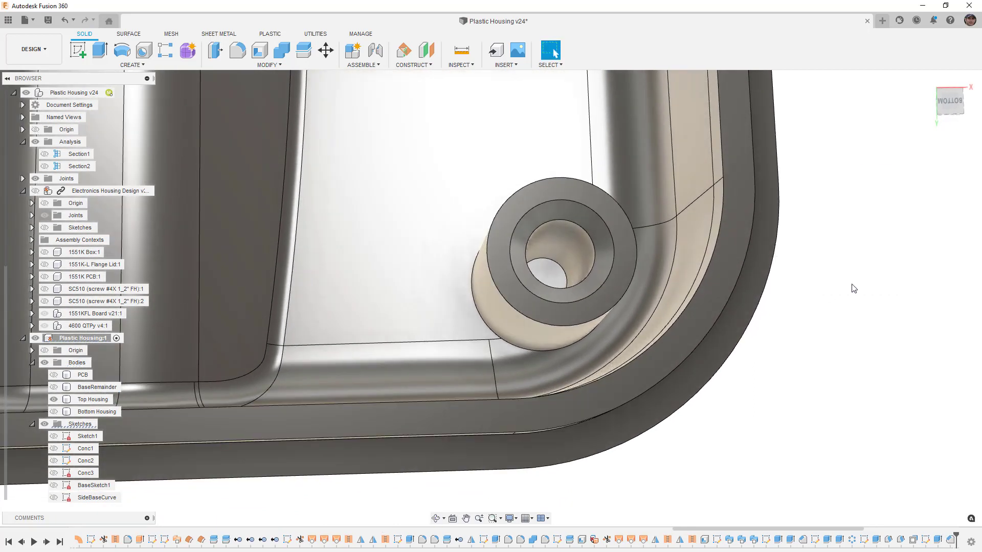
pyautogui.click(623, 275)
# - Start a sketch on the boss end face and inspect its ring profile and outer circle
pyautogui.rightClick(622, 275)
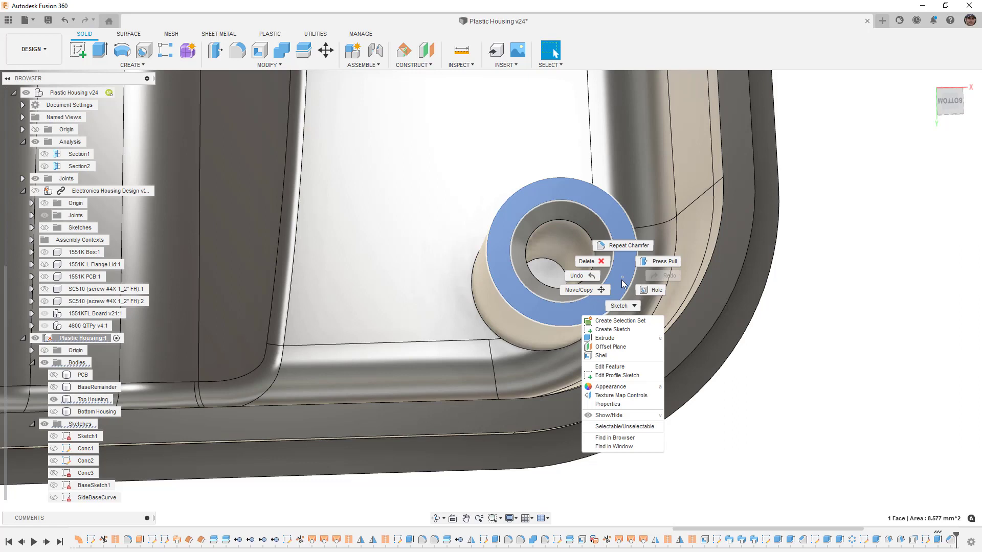
pyautogui.click(616, 330)
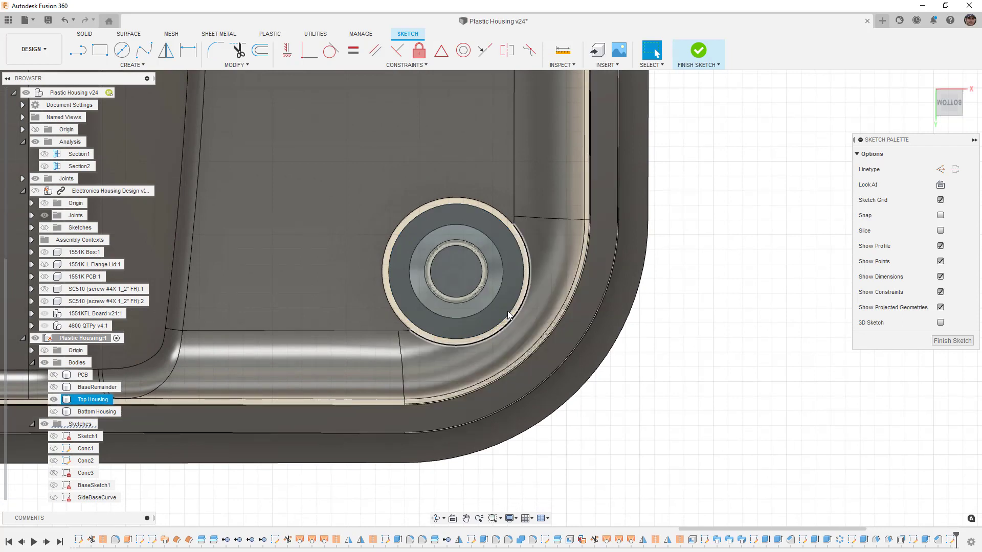
pyautogui.click(507, 251)
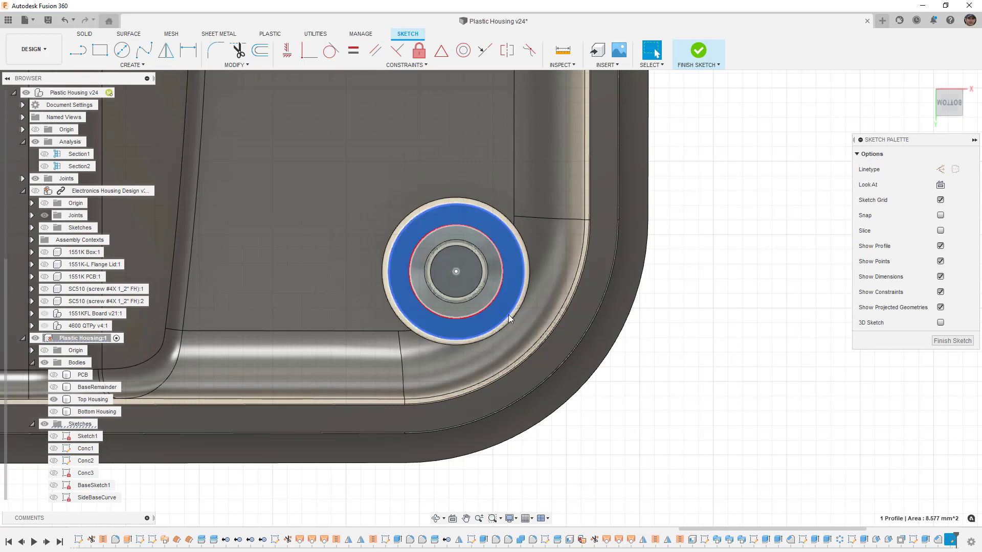
pyautogui.scroll(5, 514, 315)
pyautogui.click(522, 279)
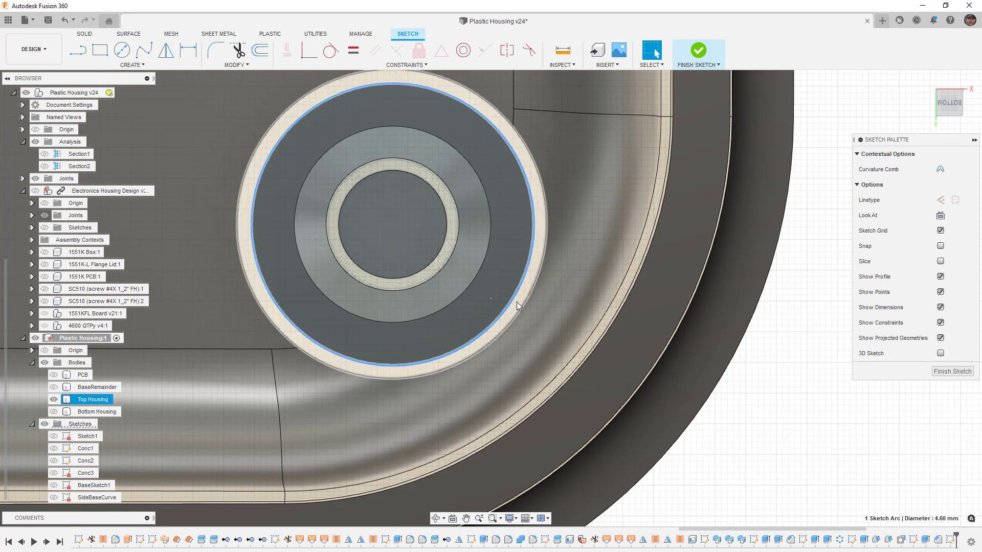
pyautogui.scroll(-3, 519, 301)
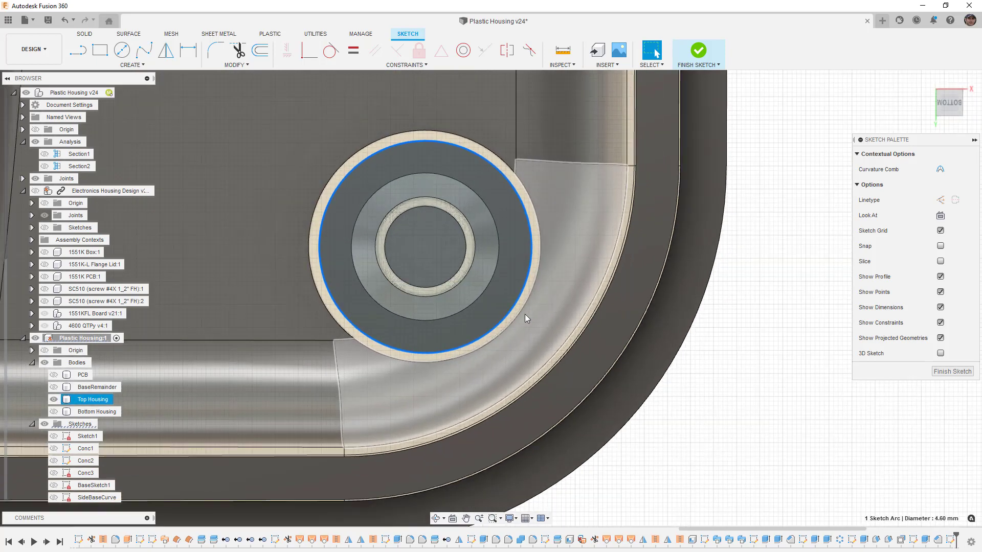
pyautogui.scroll(-2, 525, 317)
pyautogui.click(673, 344)
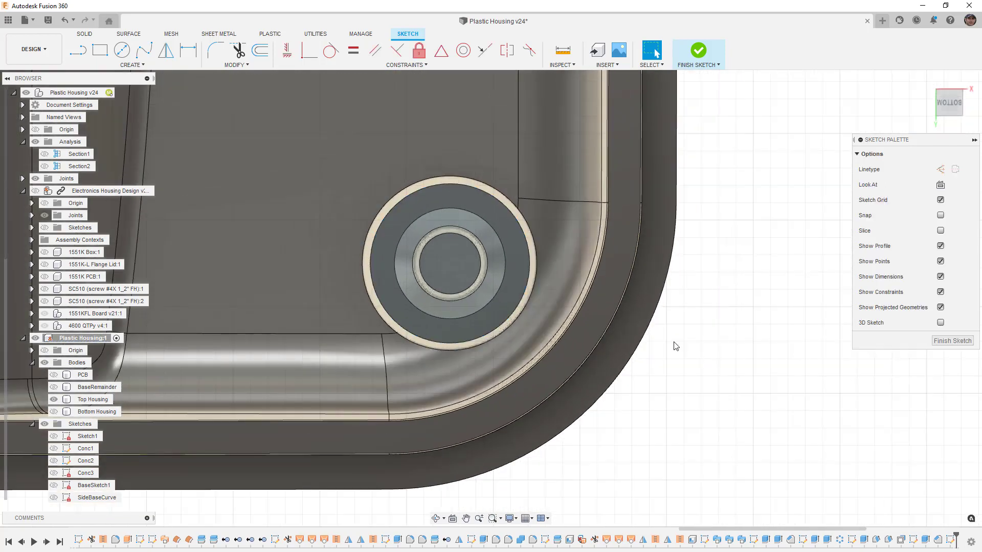
# - Draw a diagonal line from the boss centre, ending on the projected housing wall
pyautogui.click(80, 51)
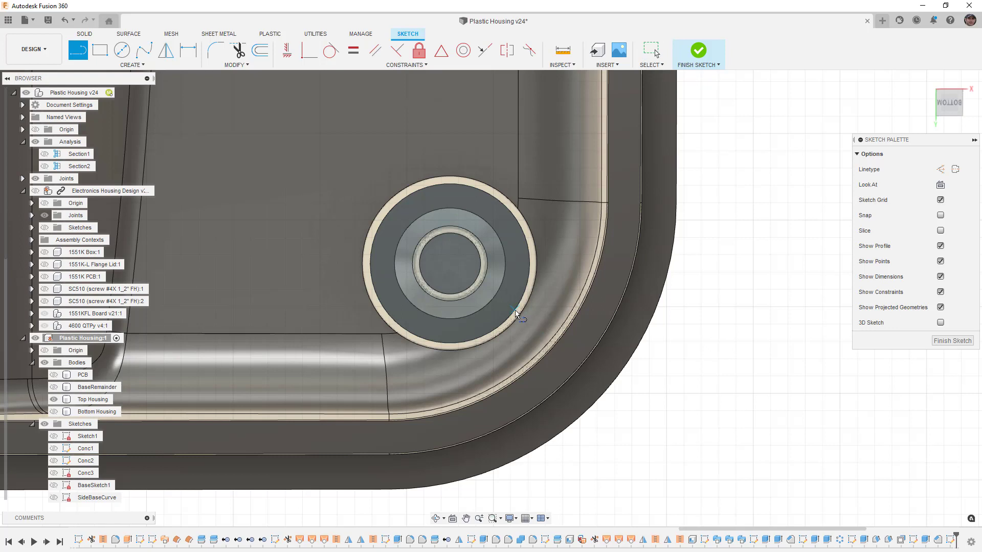
pyautogui.click(449, 264)
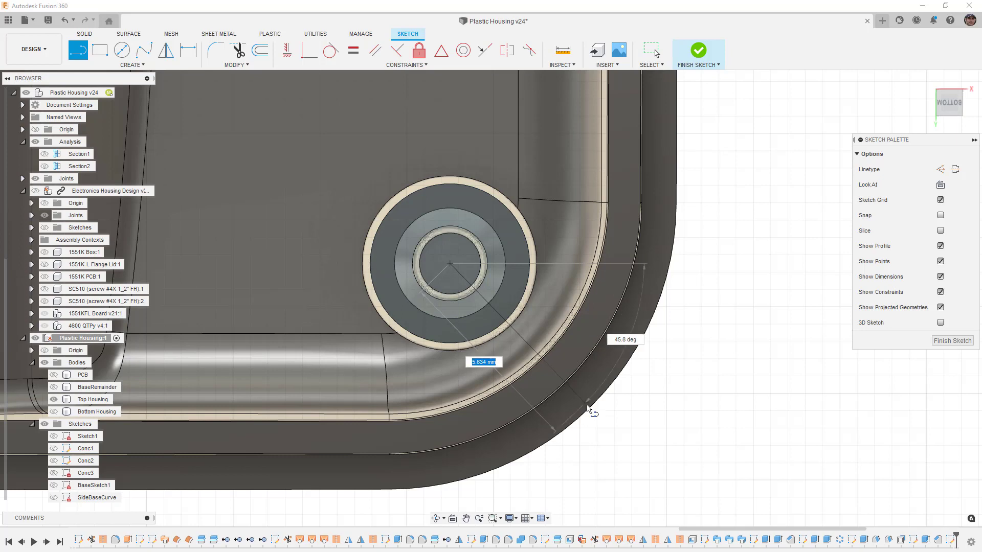
pyautogui.click(599, 418)
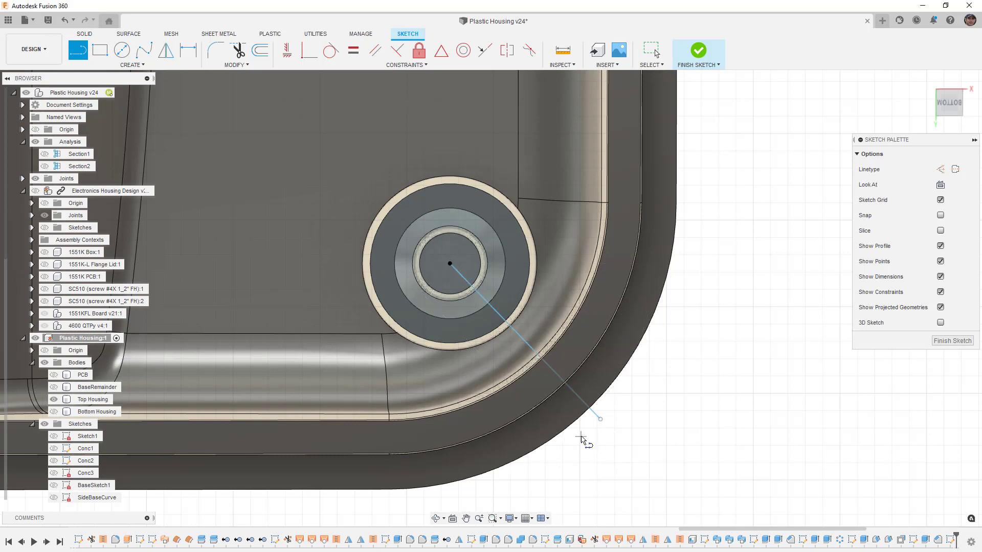
pyautogui.press('Escape')
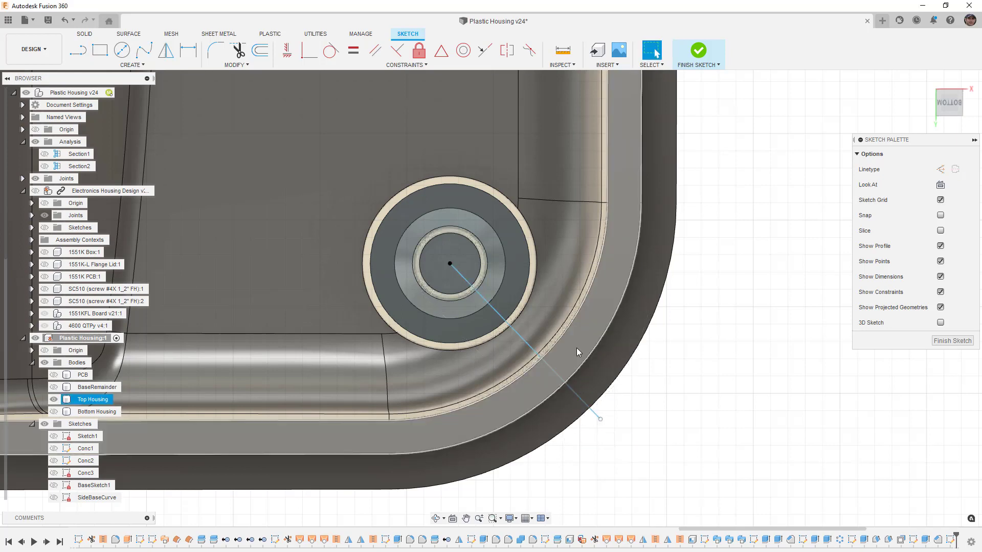
pyautogui.press('p')
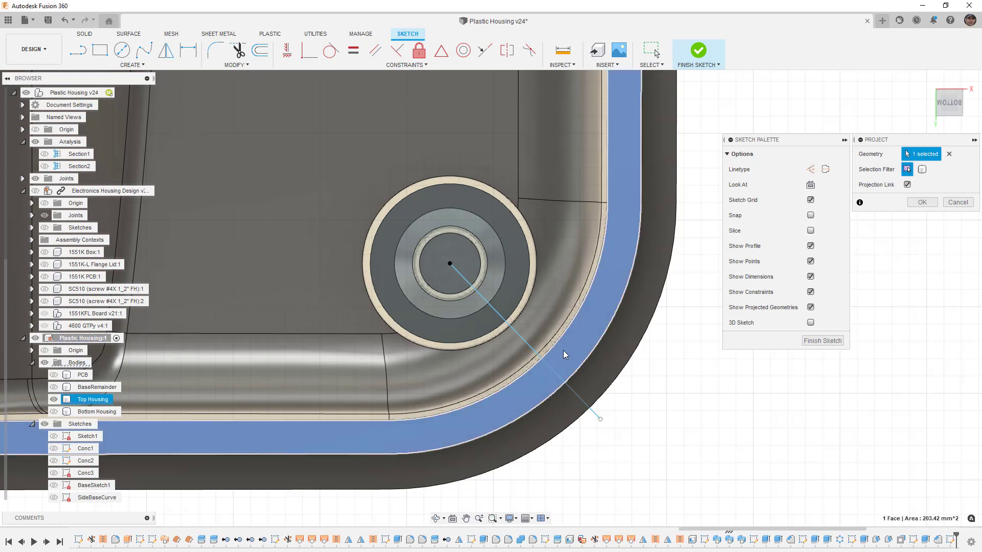
pyautogui.click(563, 350)
pyautogui.click(922, 203)
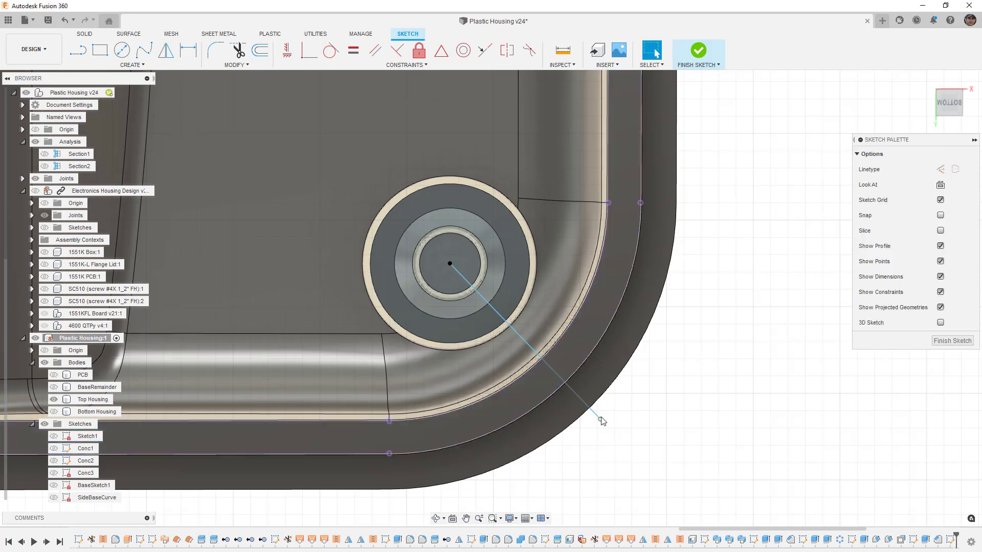
pyautogui.moveTo(600, 421)
pyautogui.mouseDown()
pyautogui.moveTo(552, 378)
pyautogui.moveTo(554, 347)
pyautogui.moveTo(511, 383)
pyautogui.moveTo(550, 355)
pyautogui.moveTo(544, 362)
pyautogui.moveTo(534, 358)
pyautogui.moveTo(570, 326)
pyautogui.moveTo(544, 364)
pyautogui.mouseUp()
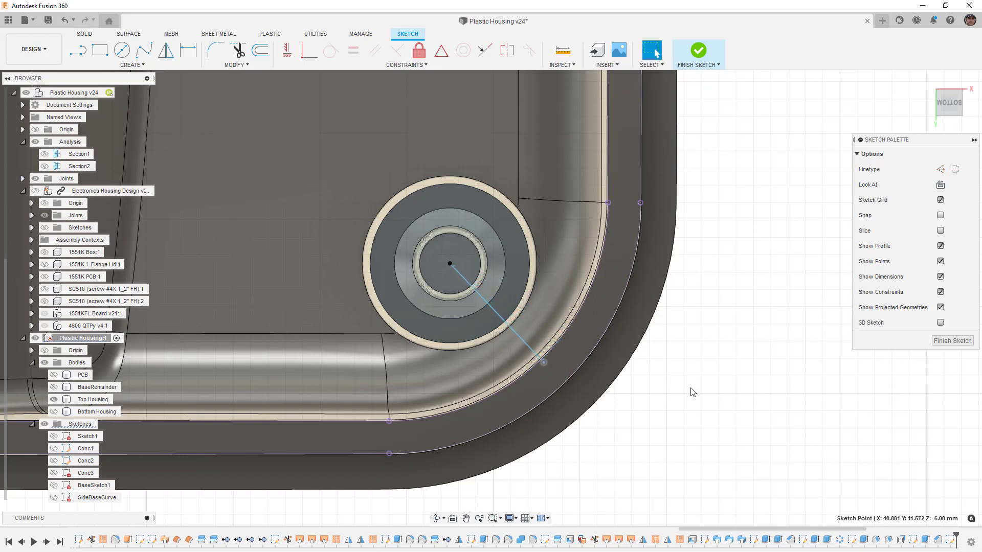
# - Draw a short horizontal construction line from the boss centre
pyautogui.press('l')
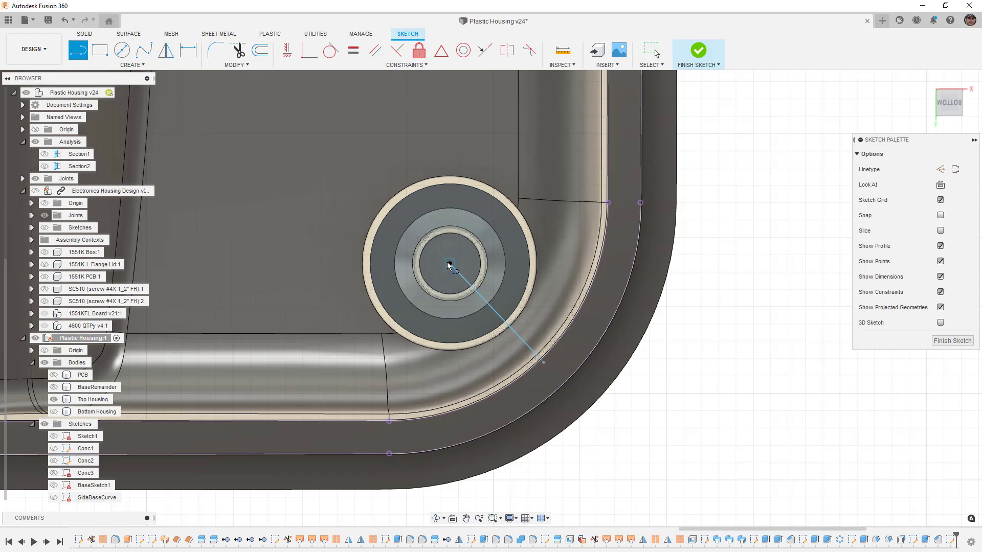
pyautogui.click(449, 264)
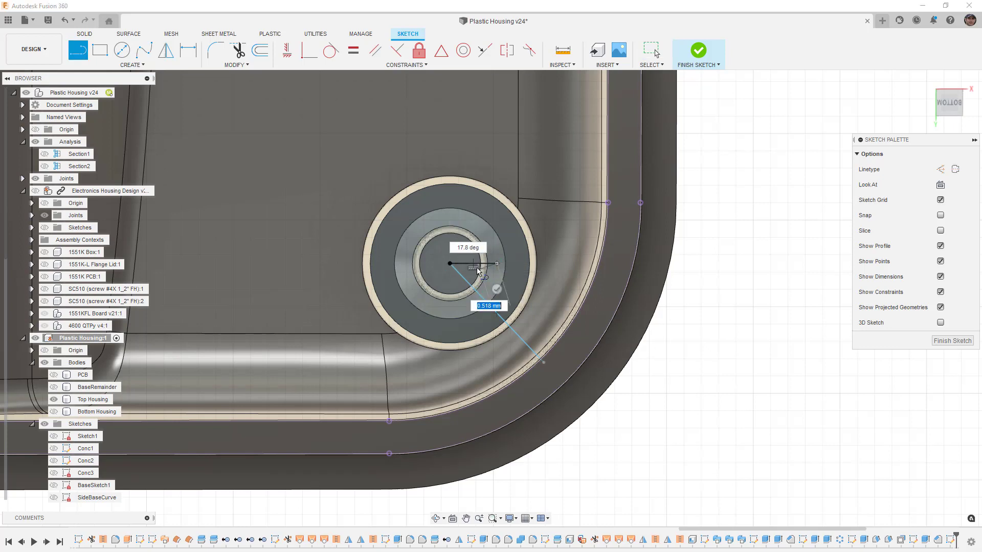
pyautogui.press('Escape')
pyautogui.click(472, 264)
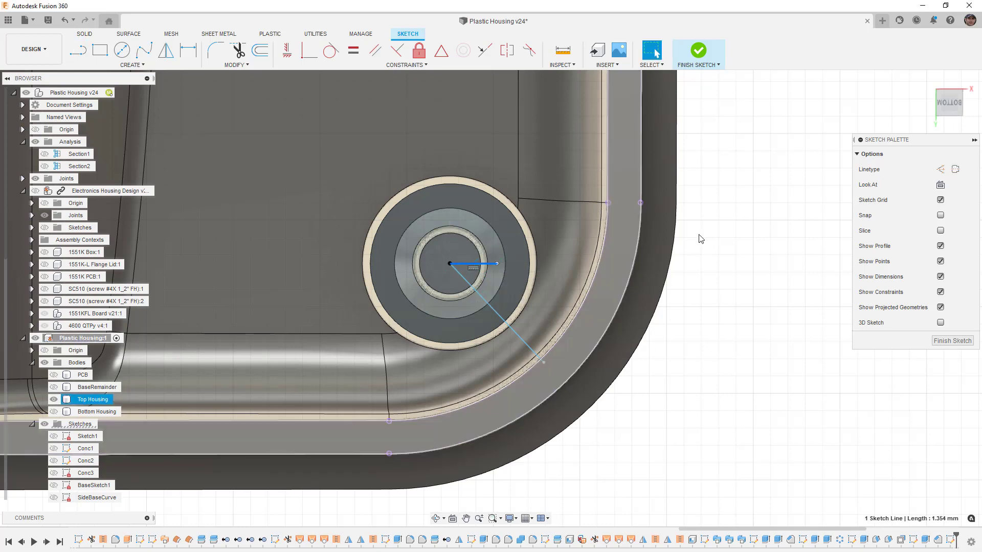
pyautogui.click(941, 171)
# - Fix the diagonal line at 45° to it and make the diagonal construction geometry
pyautogui.press('d')
pyautogui.click(475, 264)
pyautogui.click(486, 301)
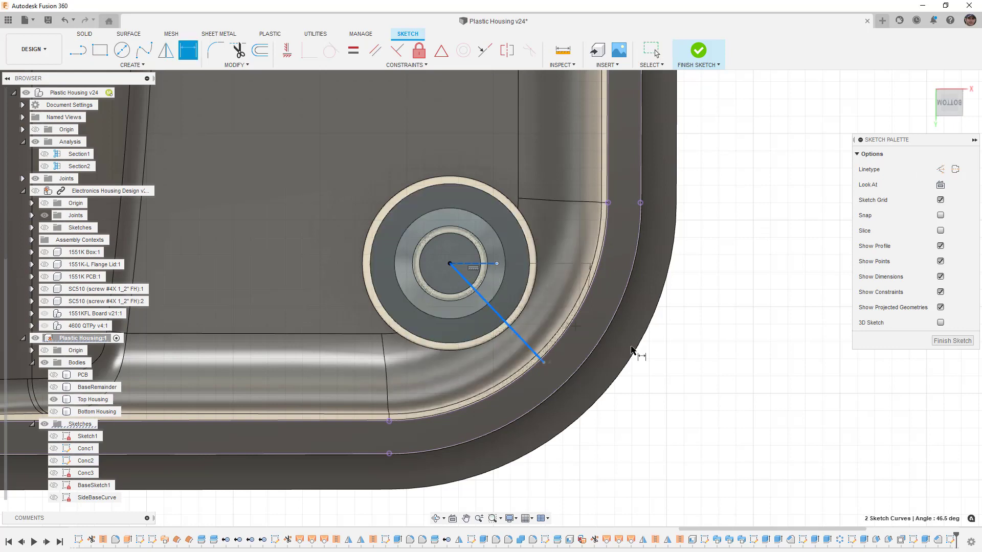
pyautogui.click(718, 381)
pyautogui.write('45')
pyautogui.press('Return')
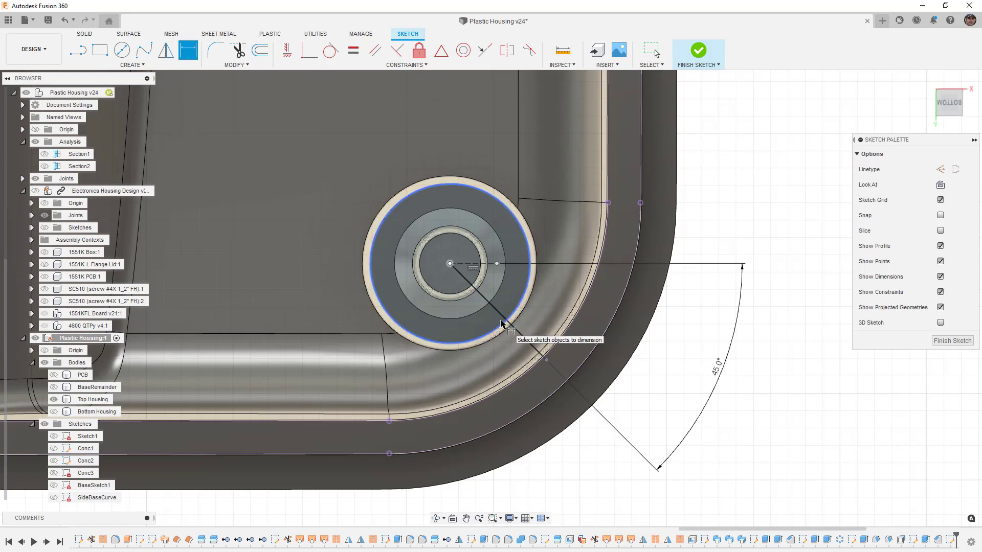
pyautogui.press('Escape')
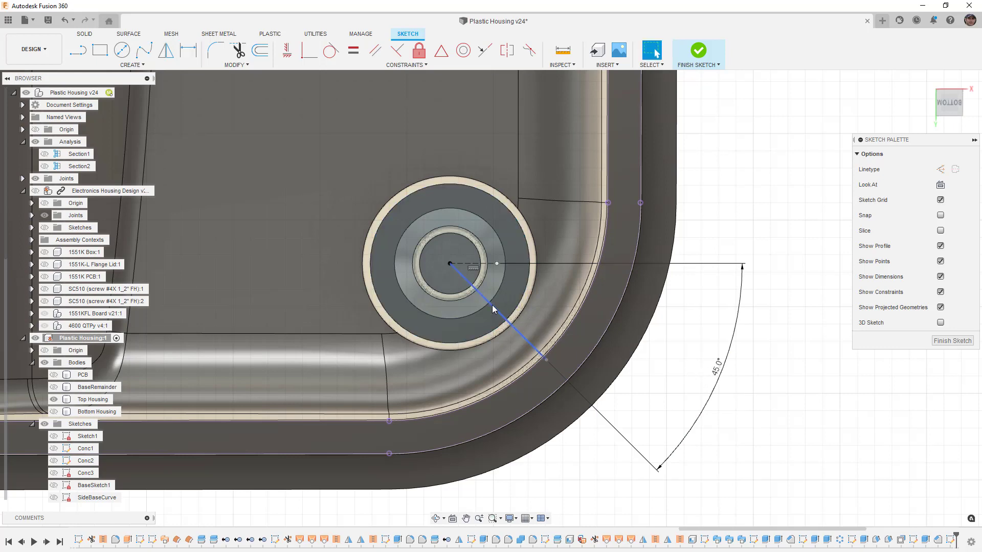
pyautogui.click(491, 304)
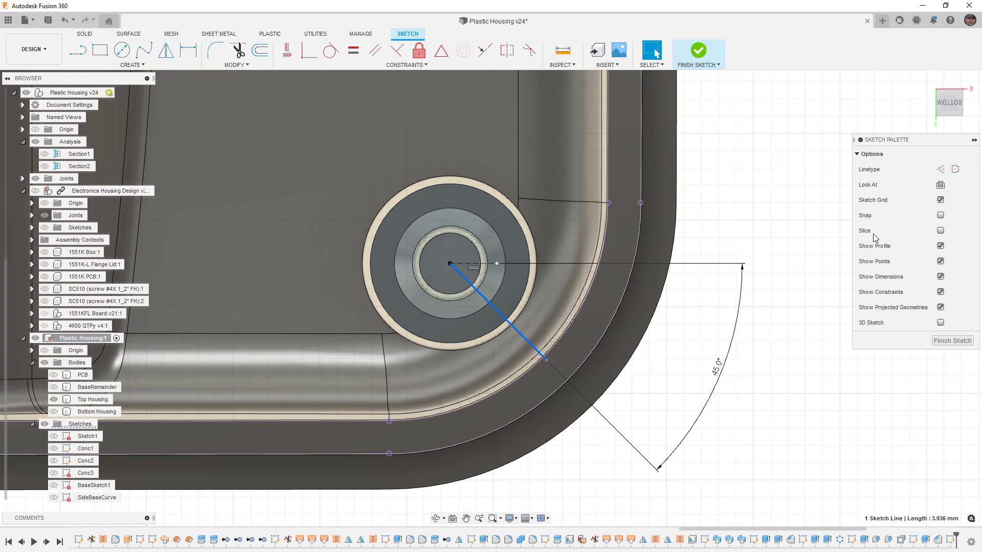
pyautogui.click(952, 172)
pyautogui.click(833, 225)
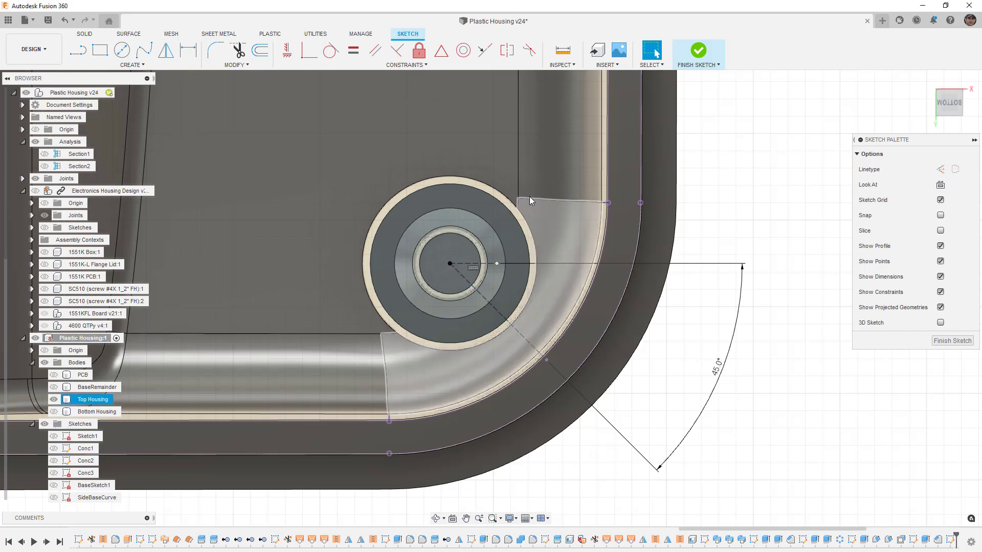
# - Draw the rib outline with lines from the boss edge across to the housing wall
pyautogui.press('l')
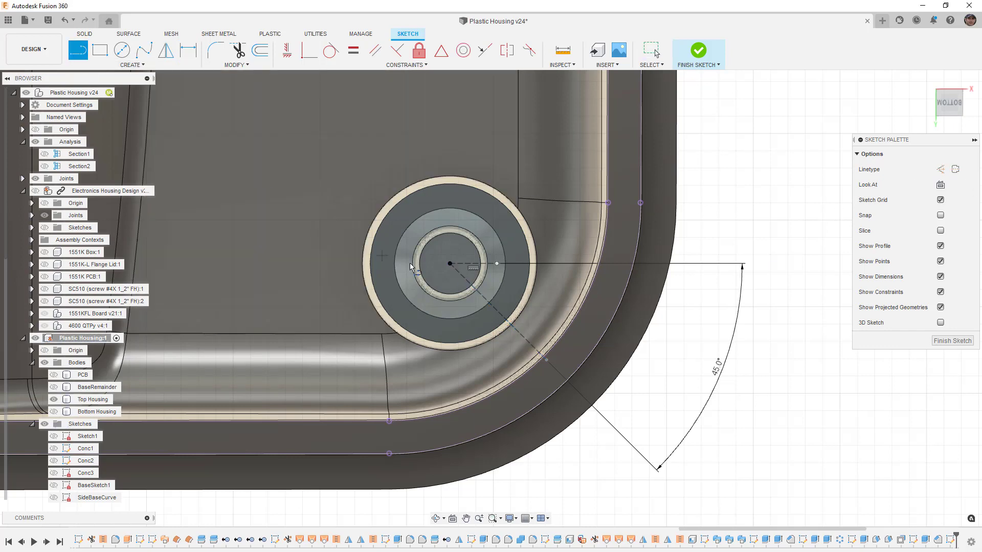
pyautogui.click(516, 309)
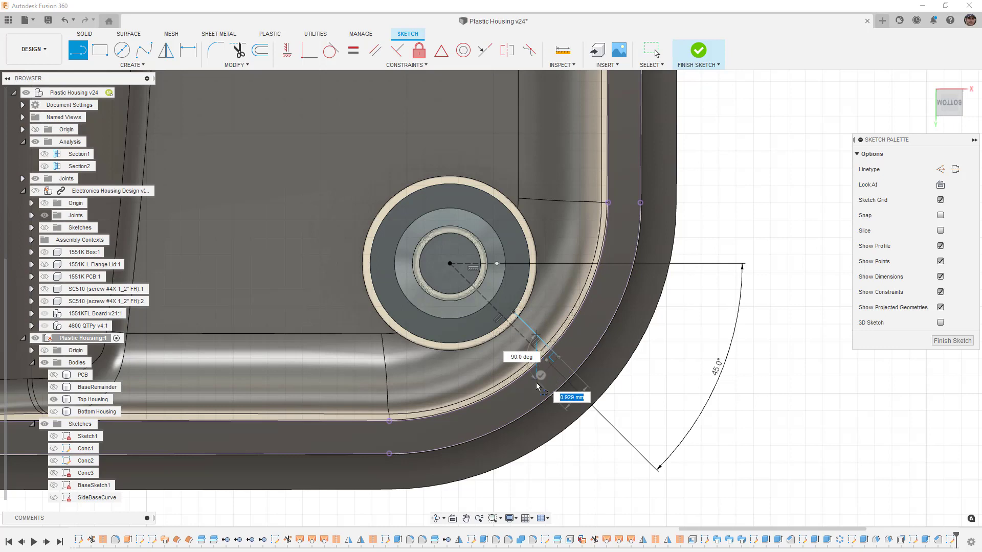
pyautogui.click(539, 382)
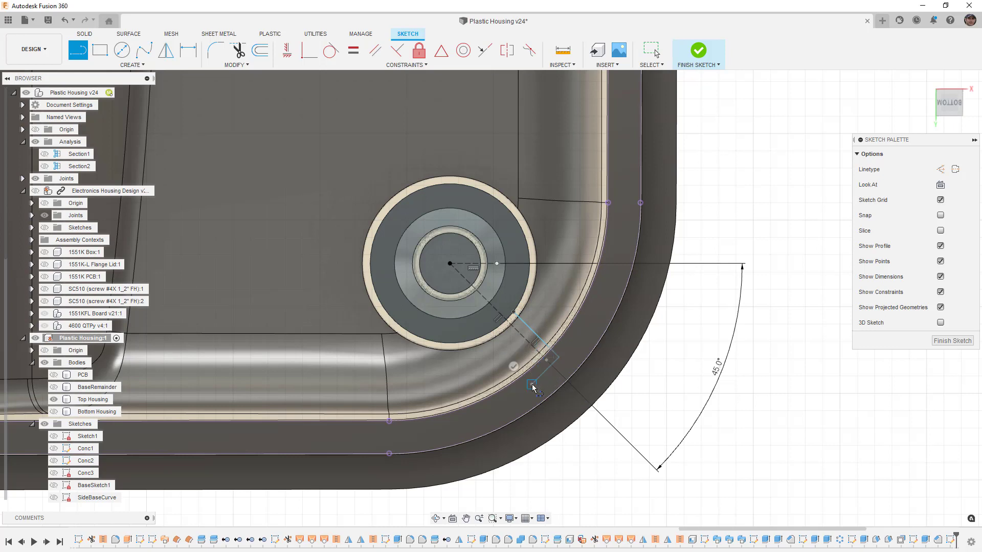
pyautogui.click(488, 337)
pyautogui.press('Escape')
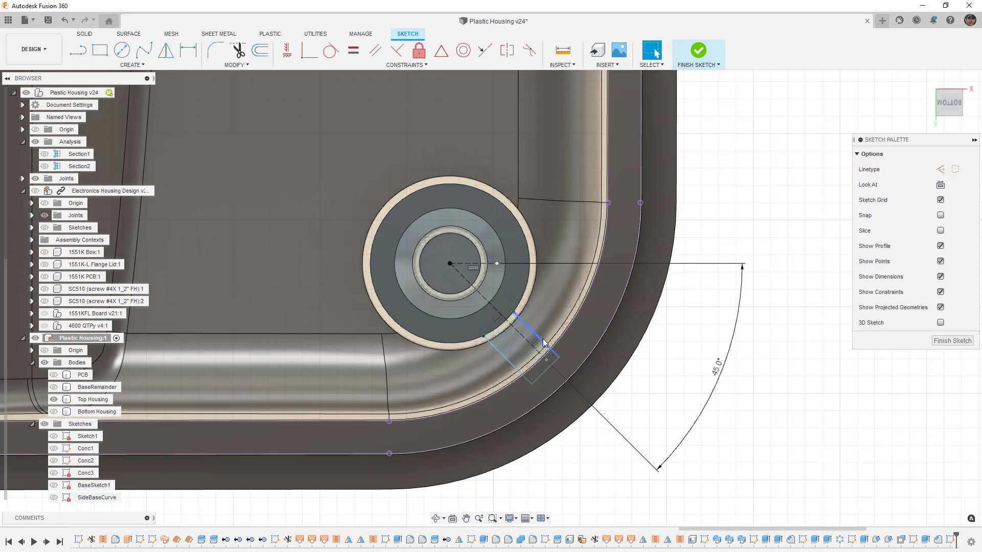
# - Constrain the rib's side edge parallel to the dashed 45° centre line
pyautogui.click(543, 343)
pyautogui.keyDown('ctrl'); pyautogui.click(533, 346); pyautogui.keyUp('ctrl')
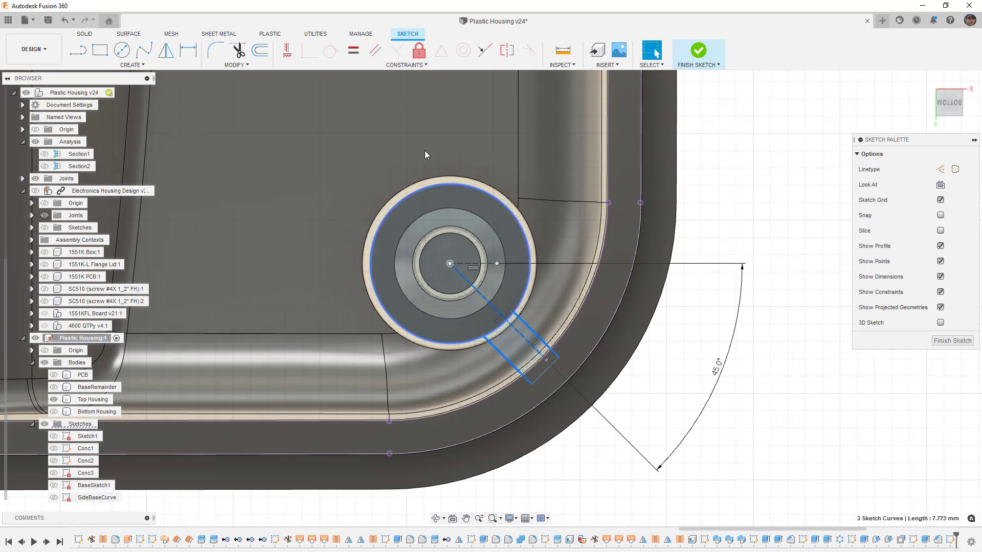
pyautogui.click(374, 50)
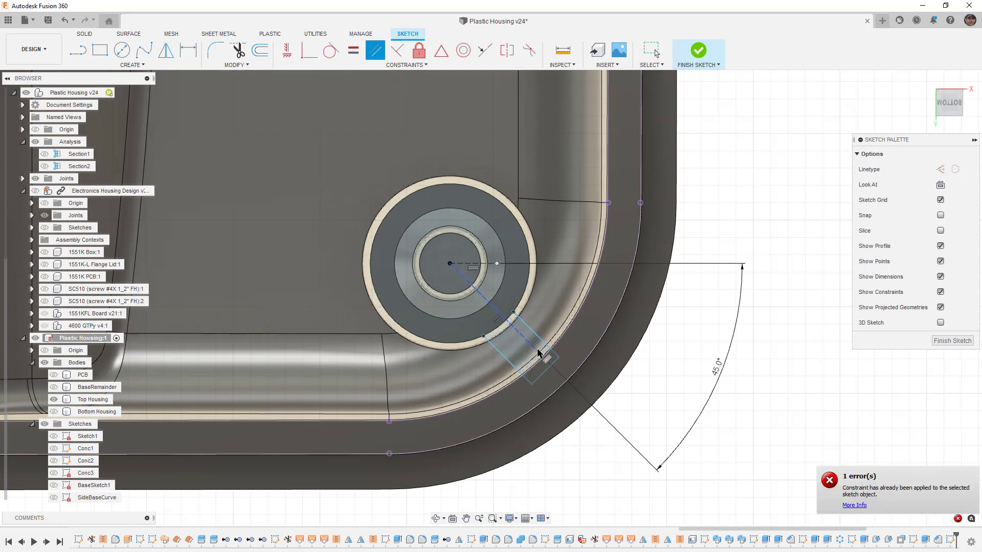
pyautogui.scroll(2, 538, 353)
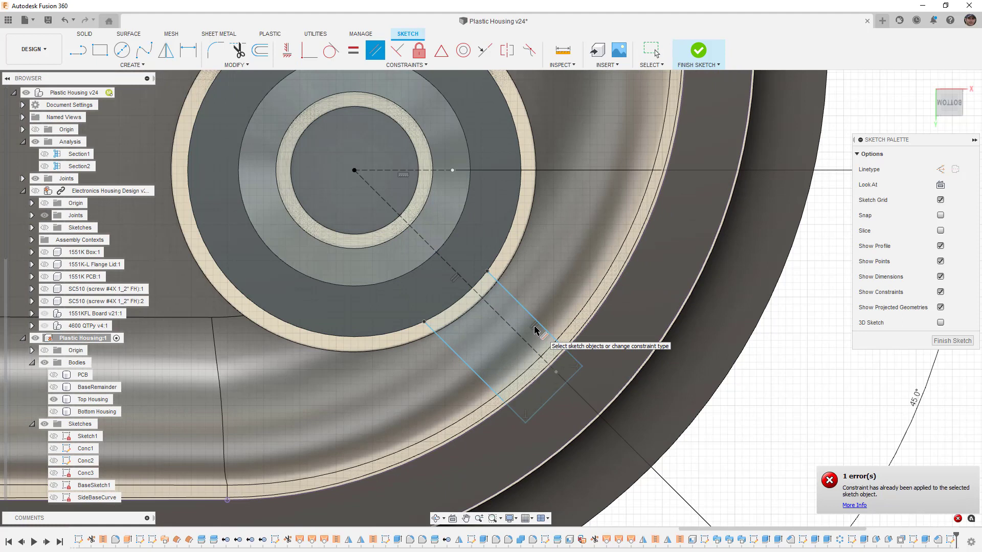
pyautogui.click(456, 355)
pyautogui.scroll(3, 532, 421)
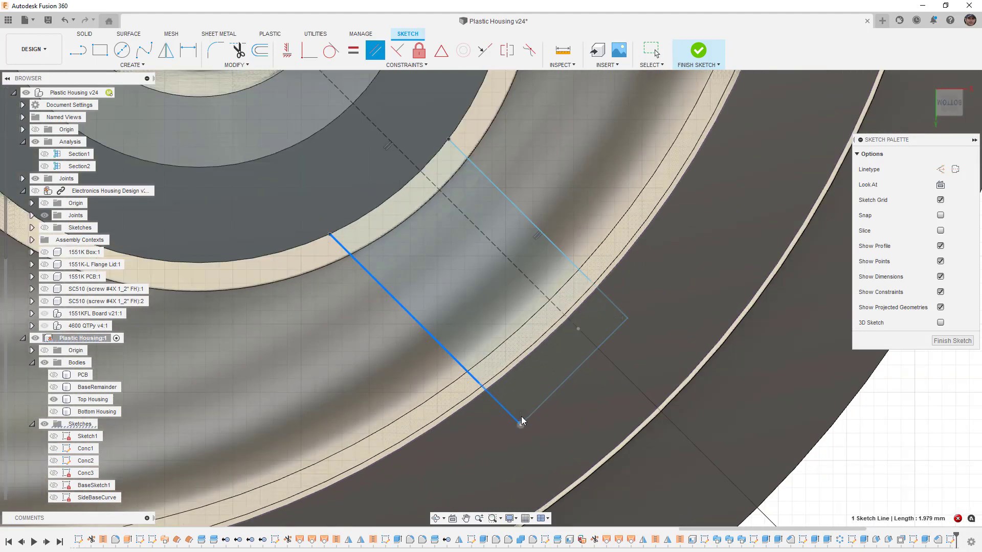
pyautogui.press('Escape')
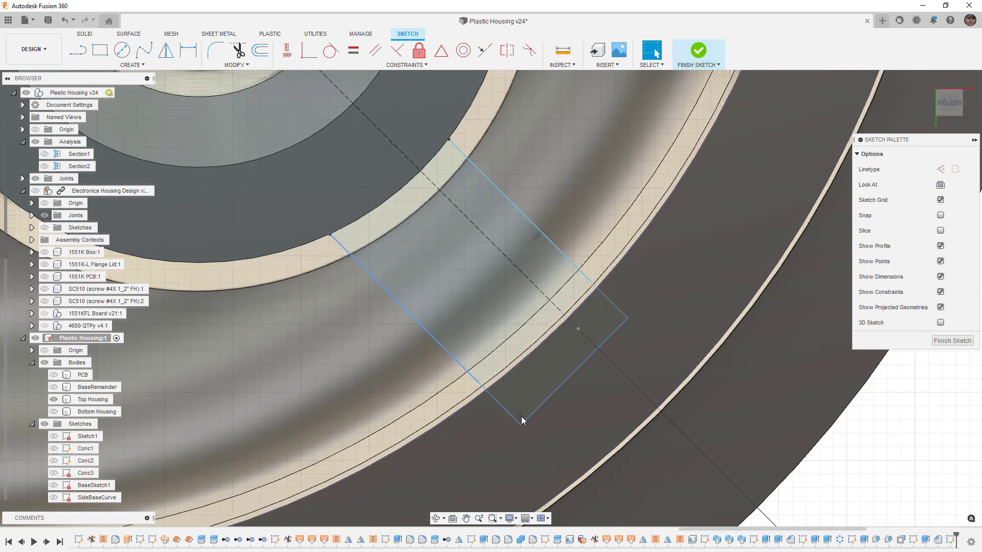
pyautogui.click(521, 415)
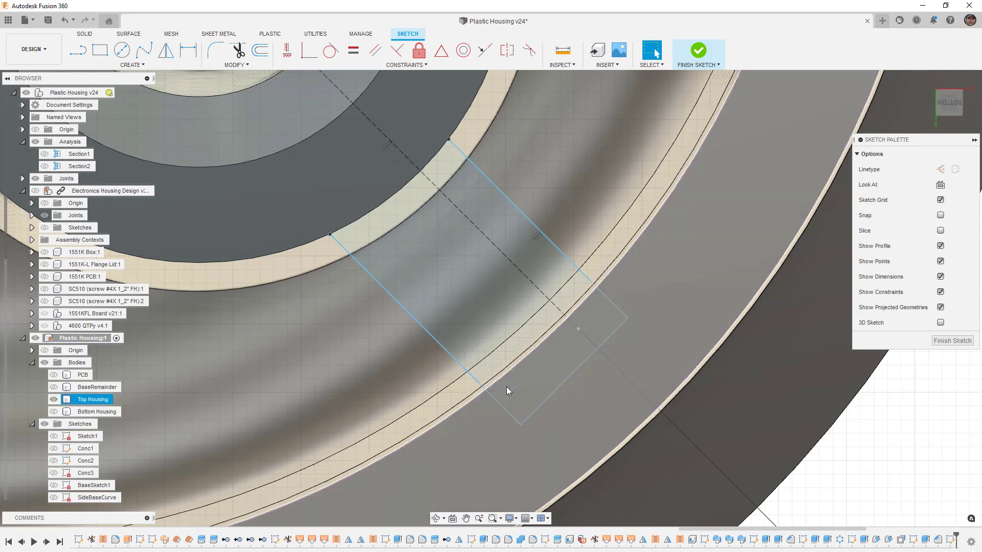
pyautogui.press('Escape')
pyautogui.click(375, 50)
pyautogui.click(370, 275)
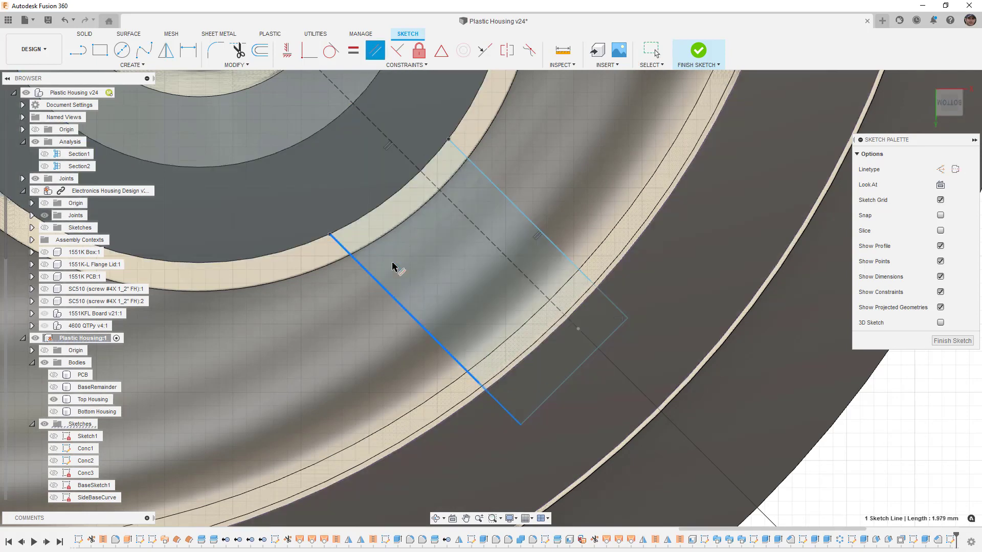
pyautogui.click(467, 220)
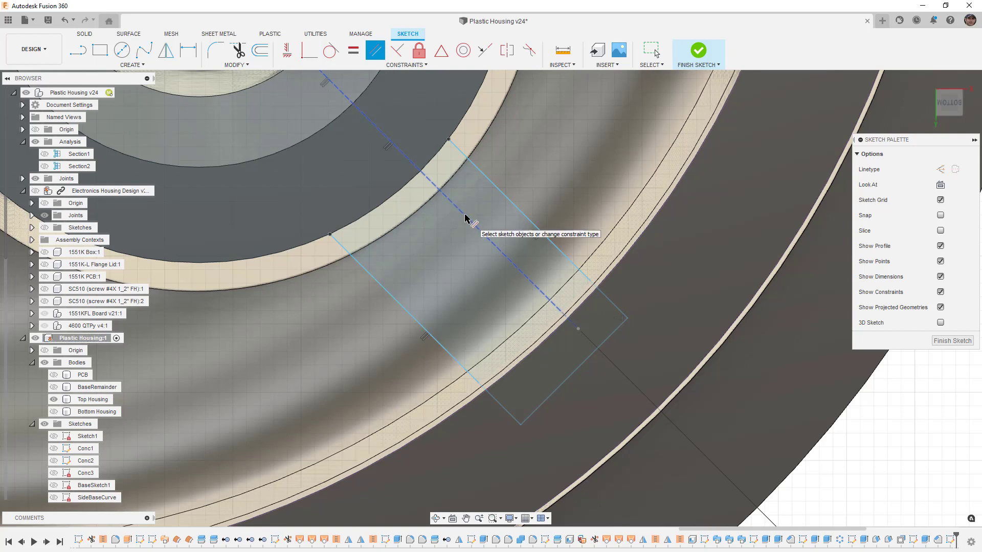
# - Dimension the rib width as InWallThickness (1.20 mm), then drag the outline toward the corner
pyautogui.click(188, 49)
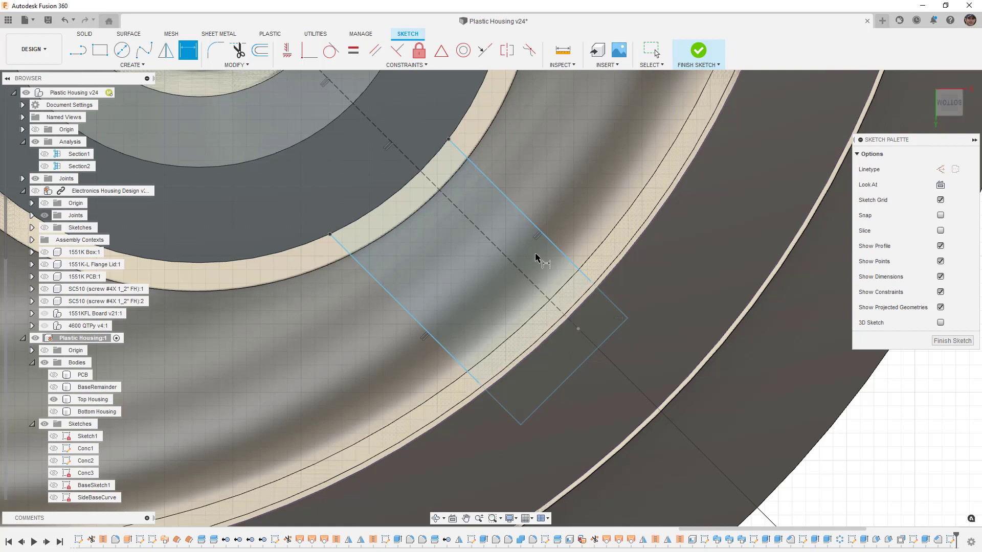
pyautogui.click(537, 228)
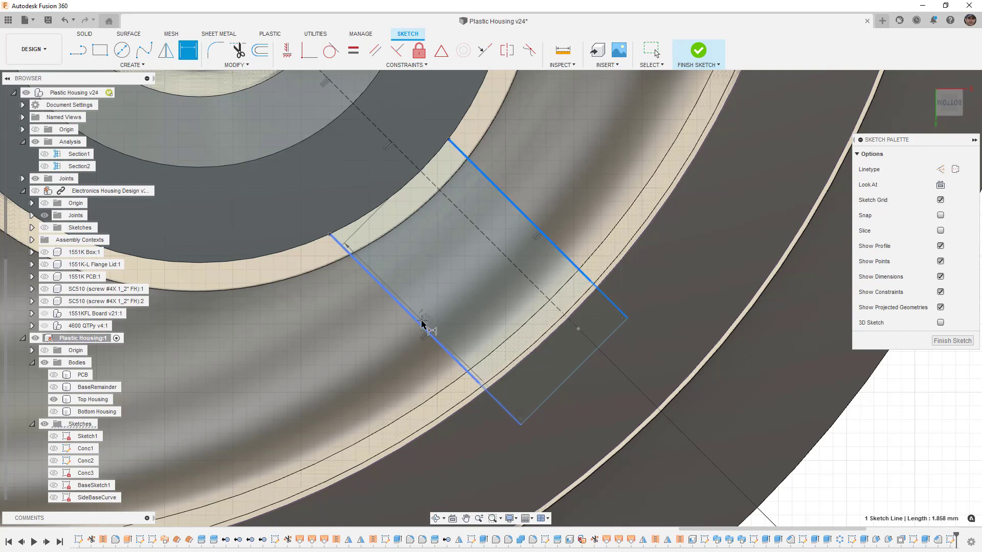
pyautogui.click(424, 325)
pyautogui.click(464, 275)
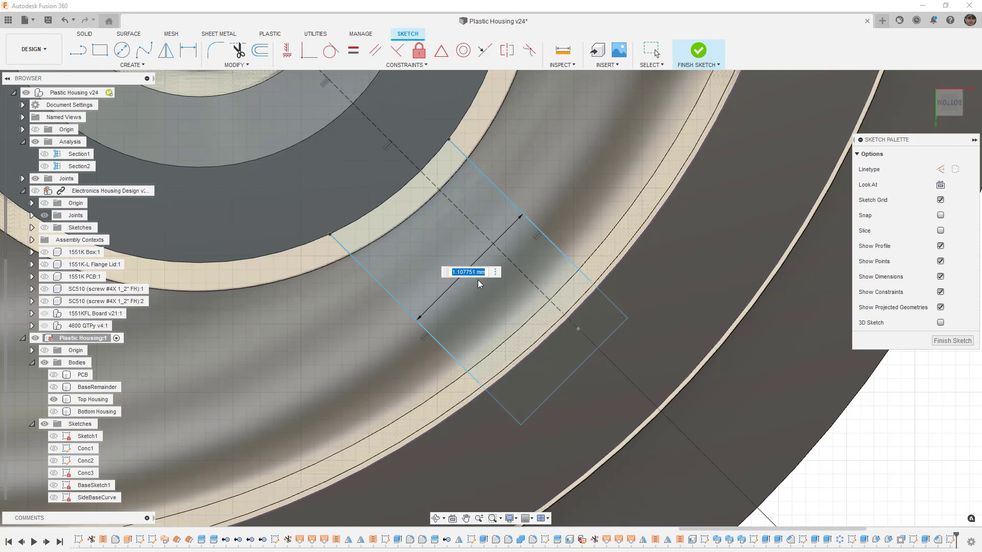
pyautogui.write('i')
pyautogui.click(480, 290)
pyautogui.press('Return')
pyautogui.press('Escape')
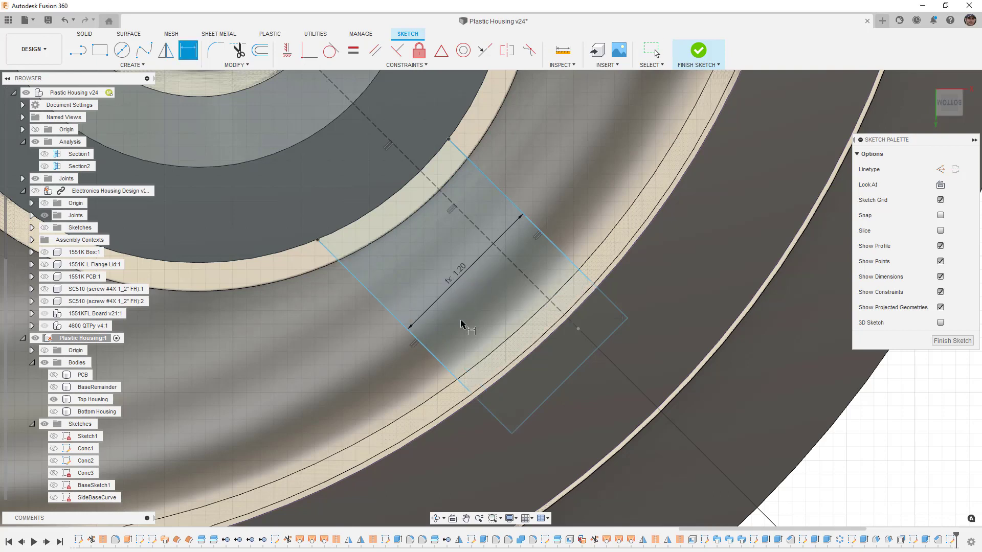
pyautogui.moveTo(420, 346); pyautogui.dragTo(460, 326)
pyautogui.click(578, 329)
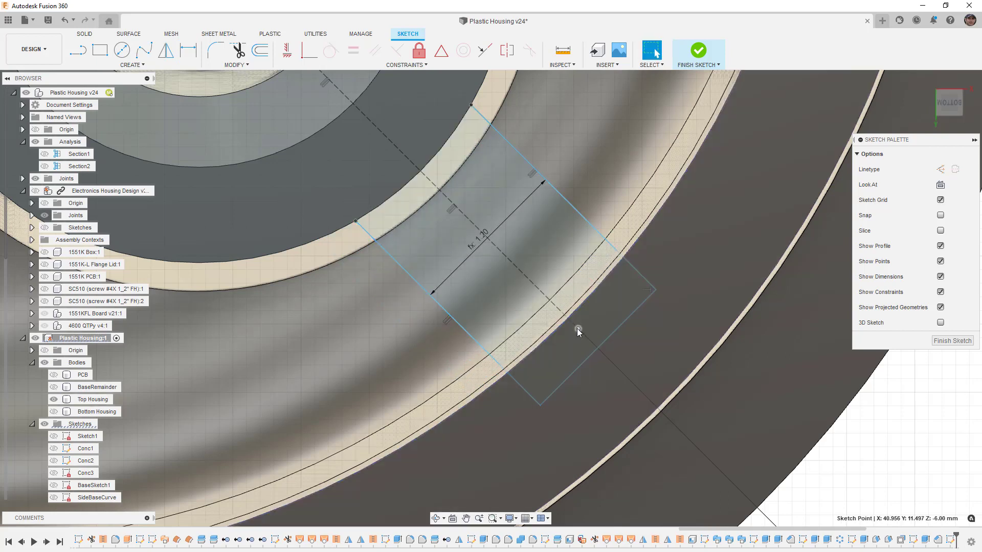
# - Centre the rib's outer end line on the sketch point on the centre line
pyautogui.keyDown('shift'); pyautogui.click(591, 355); pyautogui.keyUp('shift')
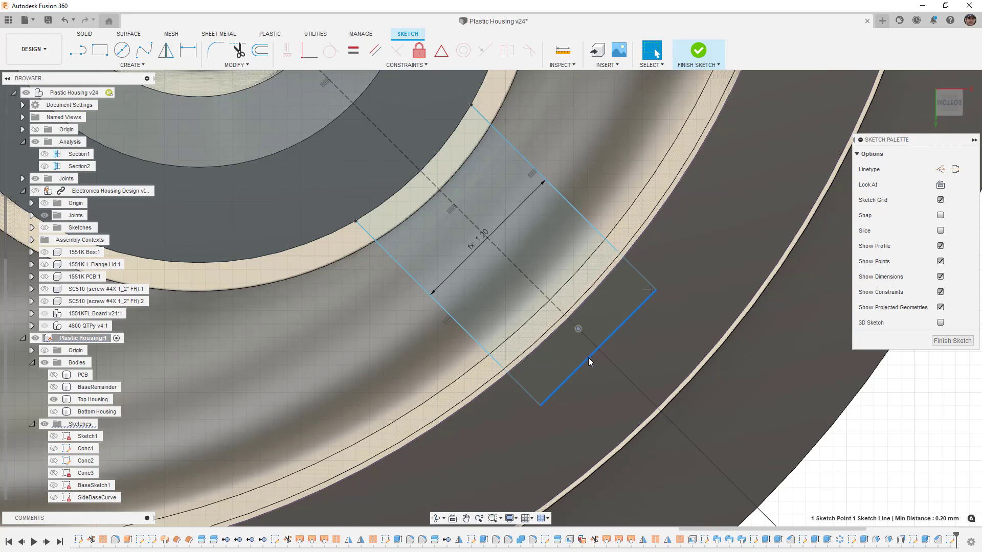
pyautogui.click(444, 55)
pyautogui.scroll(-2, 593, 262)
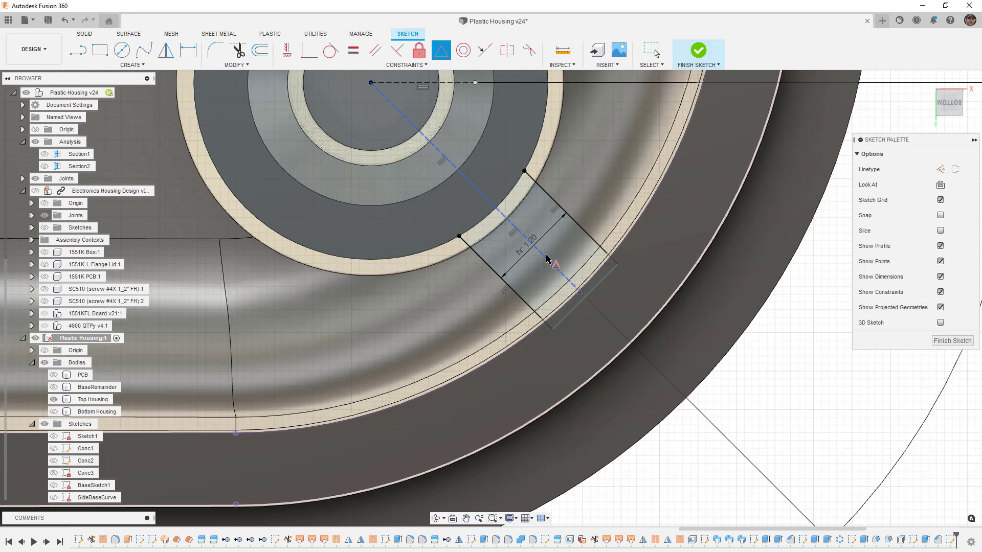
pyautogui.scroll(2, 563, 268)
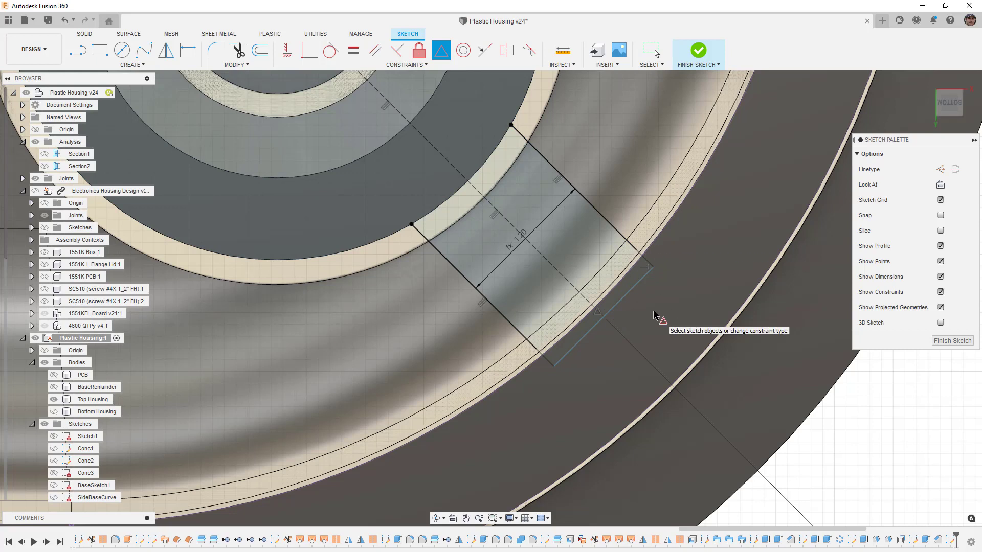
pyautogui.scroll(1, 608, 296)
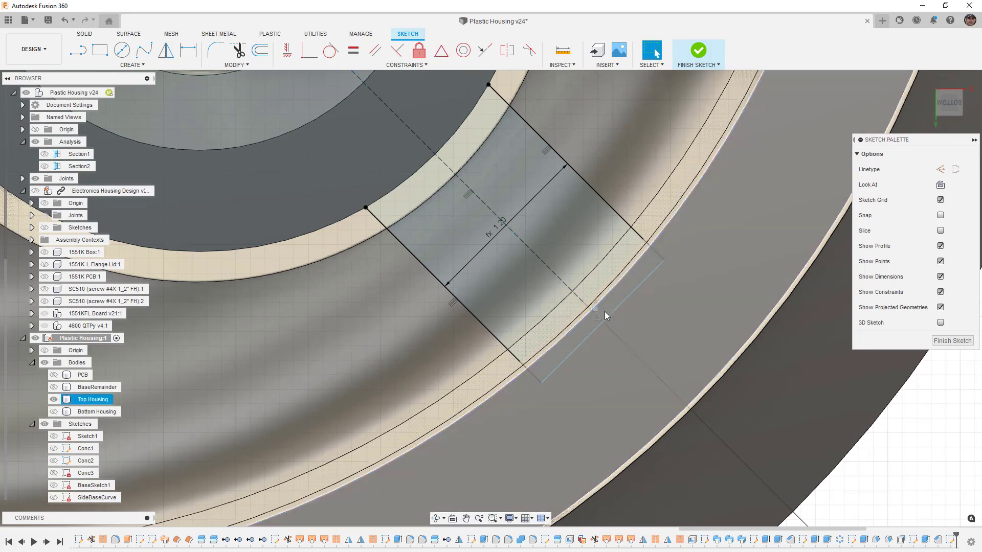
pyautogui.click(606, 324)
pyautogui.moveTo(611, 326)
pyautogui.mouseDown()
pyautogui.moveTo(593, 310)
pyautogui.moveTo(608, 327)
pyautogui.mouseUp()
pyautogui.press('Escape')
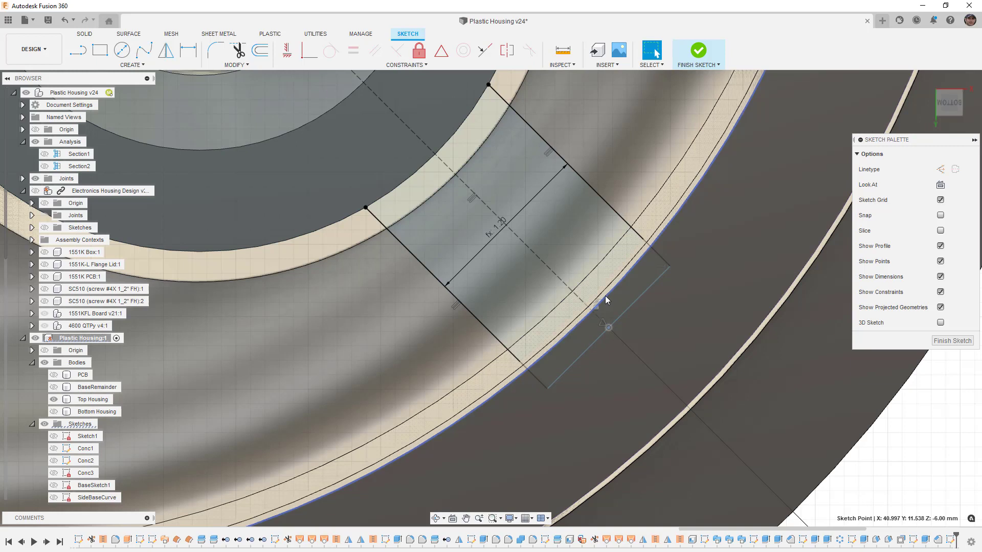
# - Make the rib's end point coincident with the housing's outer wall curve
pyautogui.click(606, 297)
pyautogui.keyDown('shift'); pyautogui.click(608, 327); pyautogui.keyUp('shift')
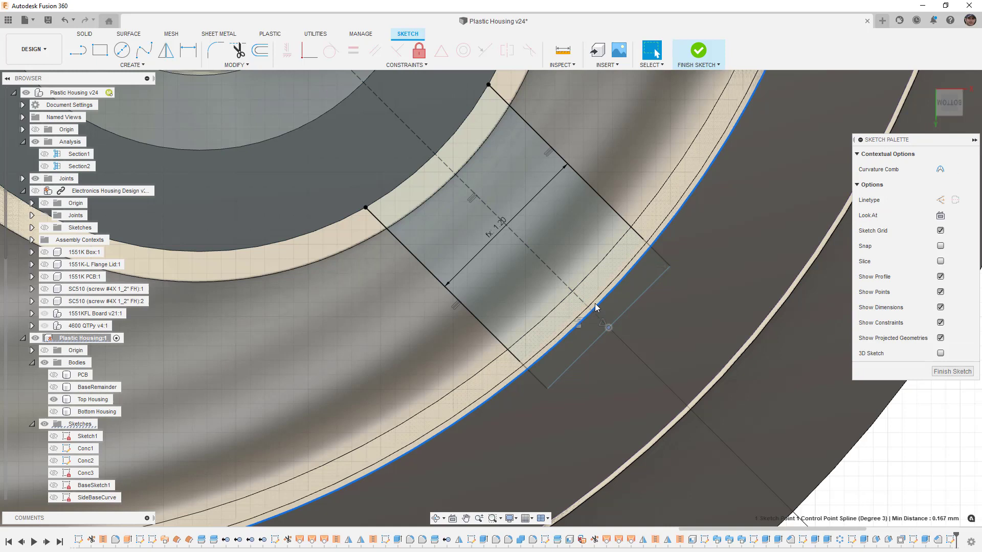
pyautogui.click(308, 50)
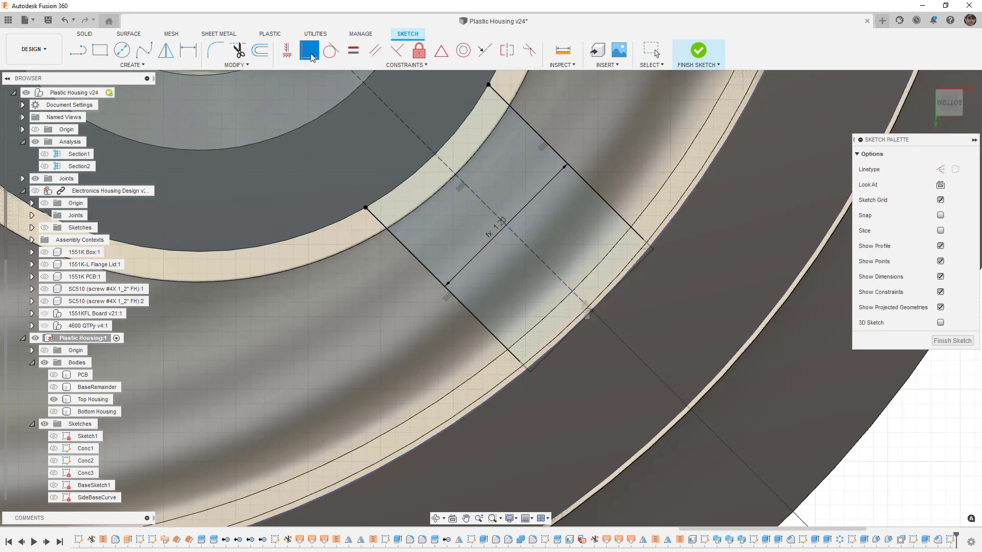
pyautogui.scroll(-10, 533, 234)
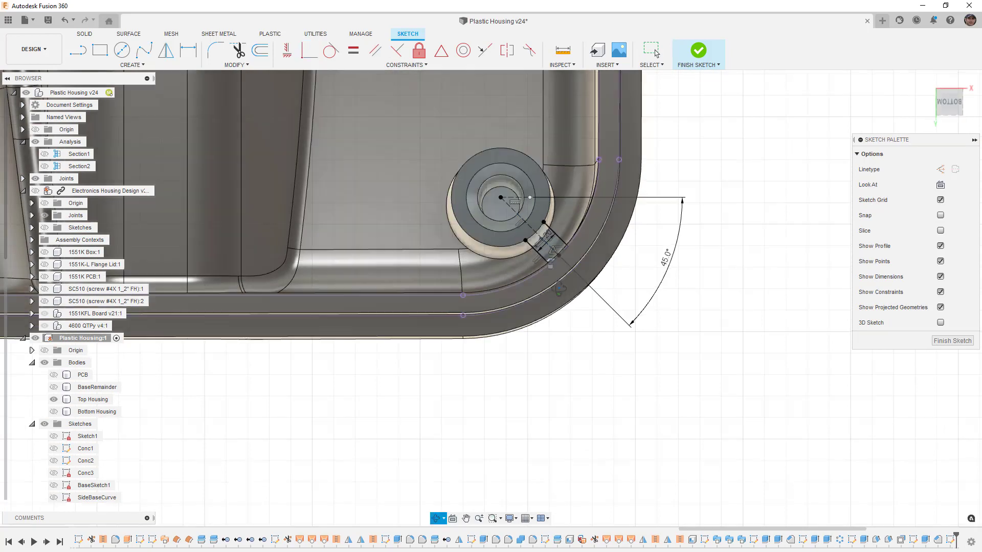
# - Orbit around the corner boss to inspect the 45° rib sketch, then finish the sketch
pyautogui.keyDown('shift'); pyautogui.moveTo(563, 262); pyautogui.dragTo(558, 284, button='middle'); pyautogui.keyUp('shift')
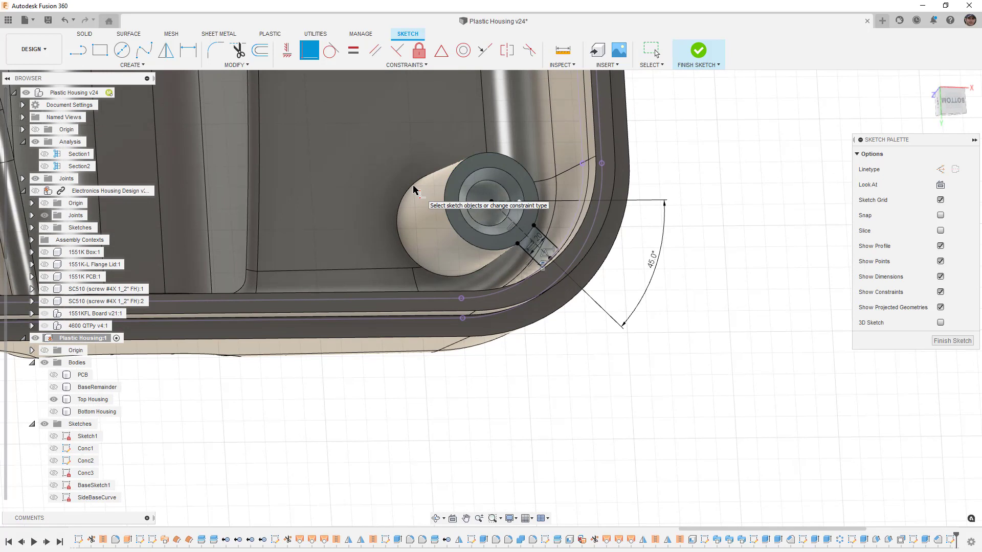
pyautogui.keyDown('shift'); pyautogui.moveTo(411, 214); pyautogui.dragTo(407, 226, button='middle'); pyautogui.keyUp('shift')
pyautogui.press('p')
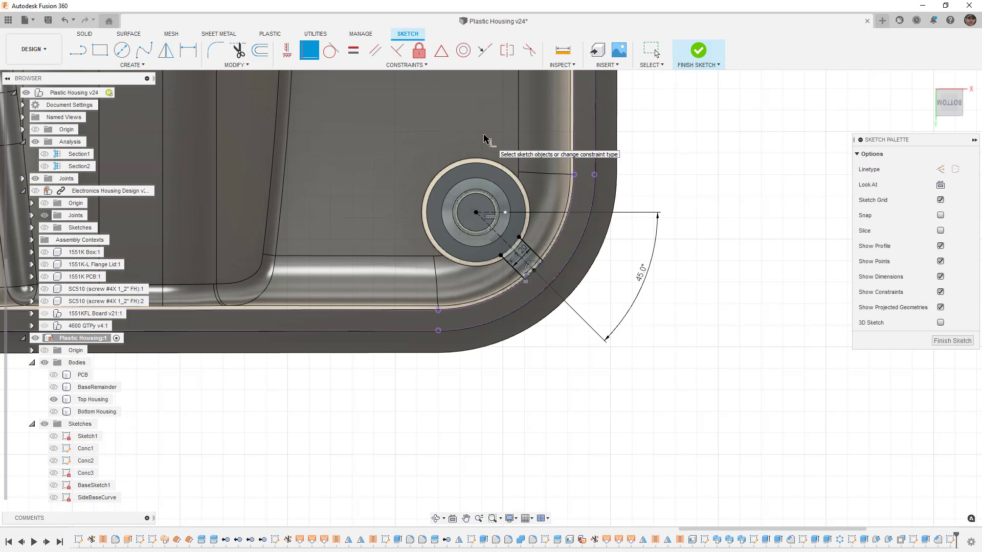
pyautogui.keyDown('shift'); pyautogui.moveTo(578, 215); pyautogui.dragTo(574, 191, button='middle'); pyautogui.keyUp('shift')
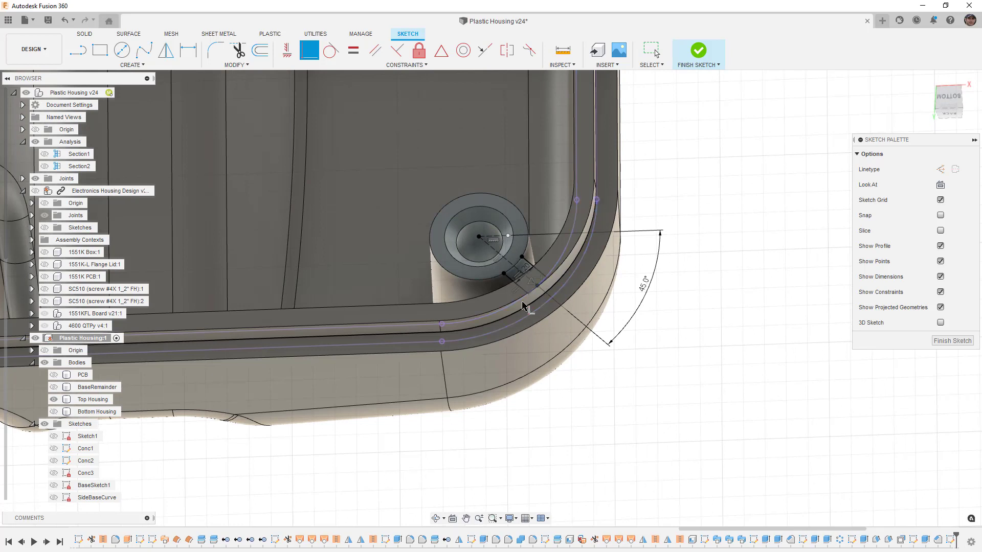
pyautogui.keyDown('shift'); pyautogui.moveTo(495, 311); pyautogui.dragTo(523, 313, button='middle'); pyautogui.keyUp('shift')
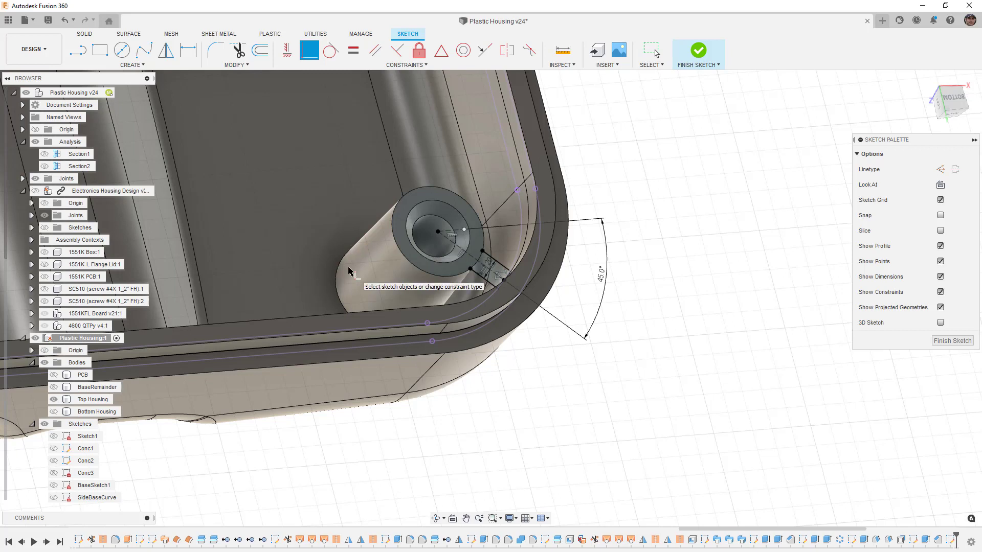
pyautogui.keyDown('shift'); pyautogui.moveTo(370, 271); pyautogui.dragTo(379, 270, button='middle'); pyautogui.keyUp('shift')
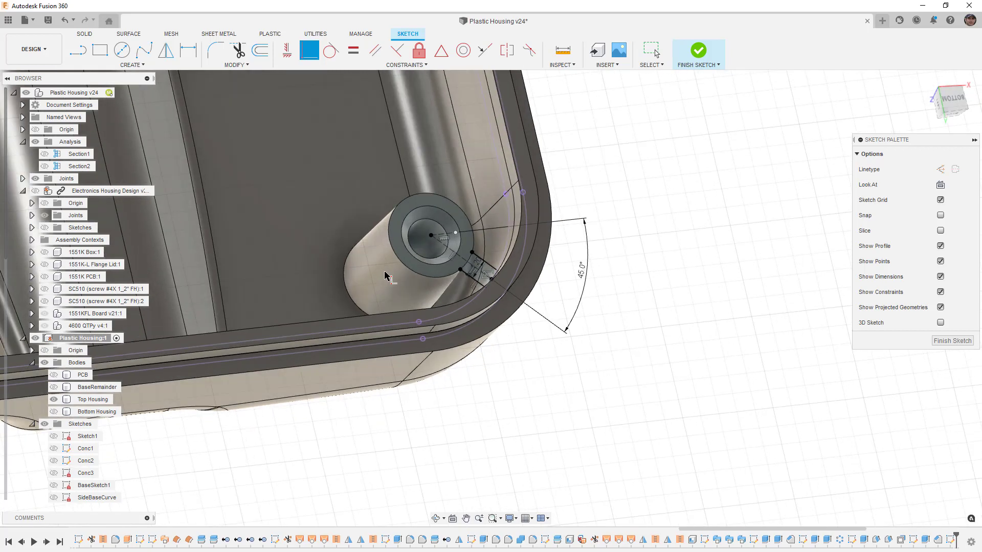
pyautogui.scroll(3, 398, 262)
pyautogui.click(700, 51)
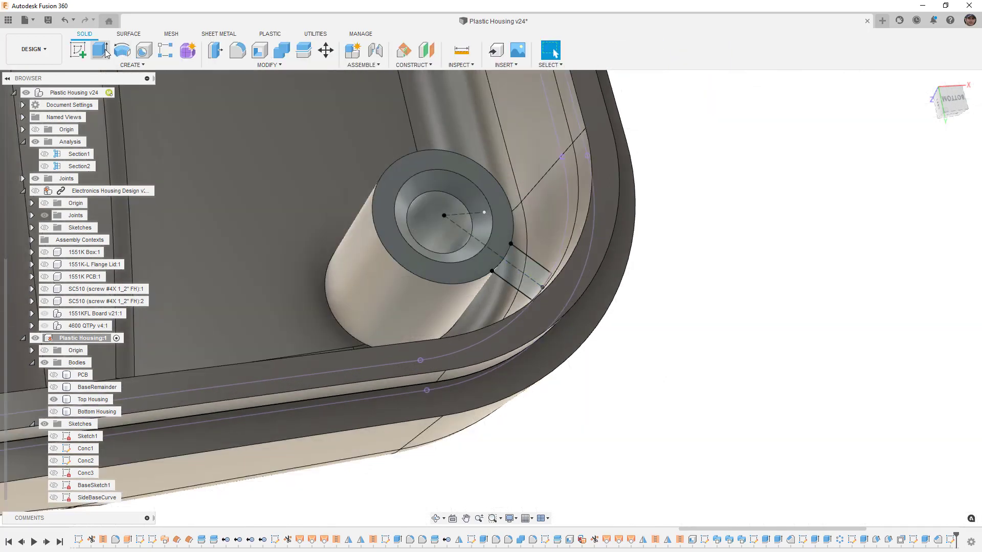
# - Extrude the rib profile with its start offset -3 mm from the sketch plane
pyautogui.click(100, 49)
pyautogui.click(526, 268)
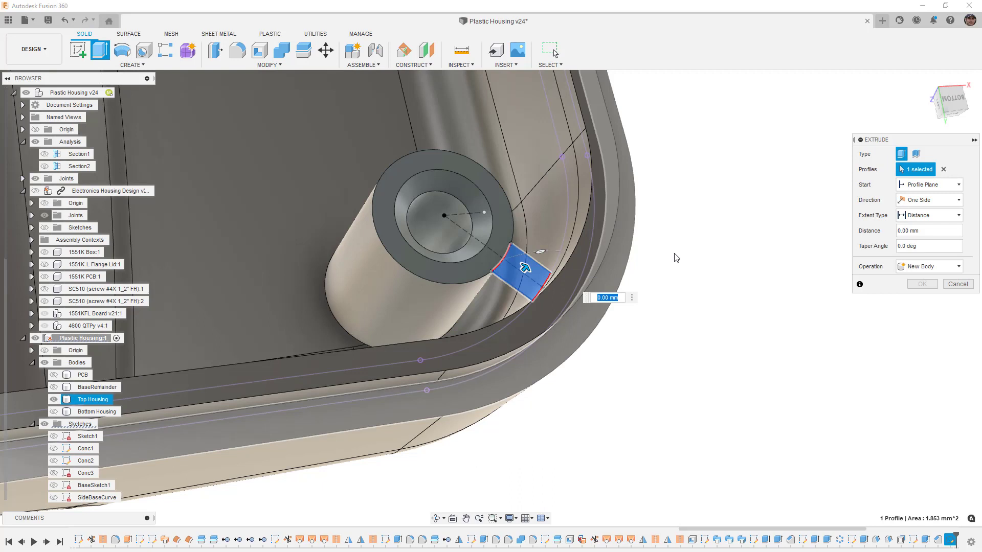
pyautogui.click(950, 184)
pyautogui.click(937, 213)
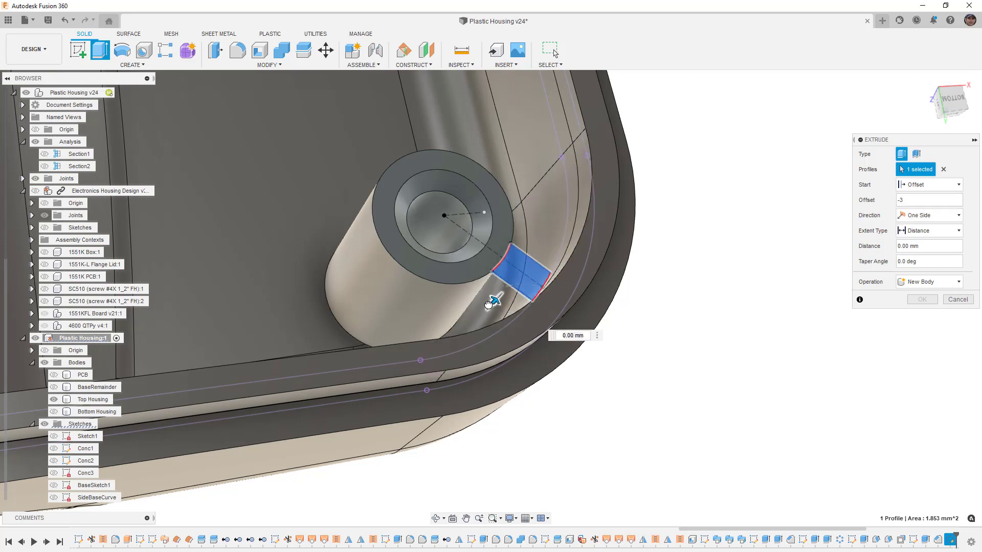
pyautogui.moveTo(495, 299); pyautogui.dragTo(475, 322)
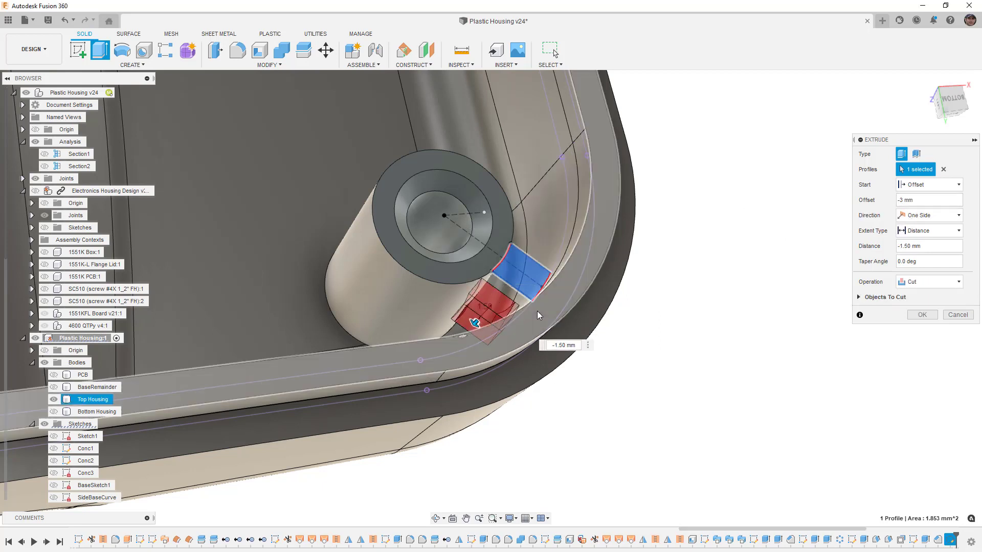
# - Try extruding the rib to the Top Housing body as a Join
pyautogui.click(938, 228)
pyautogui.click(927, 256)
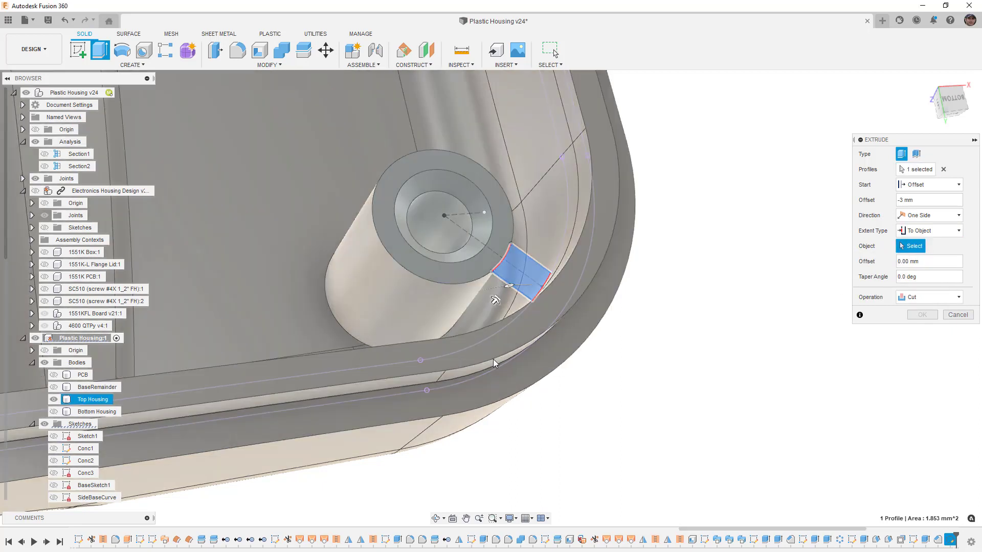
pyautogui.click(494, 362)
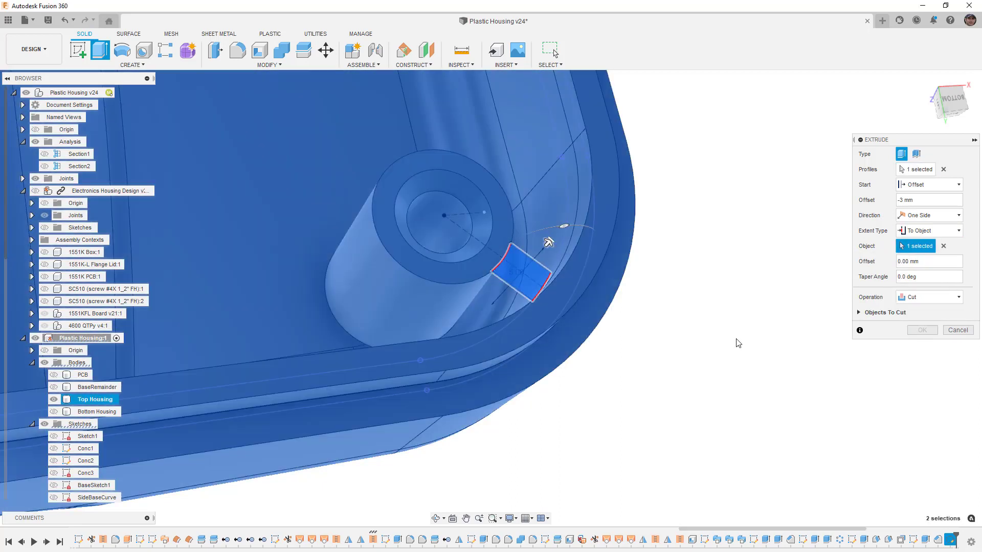
pyautogui.click(915, 298)
pyautogui.click(916, 311)
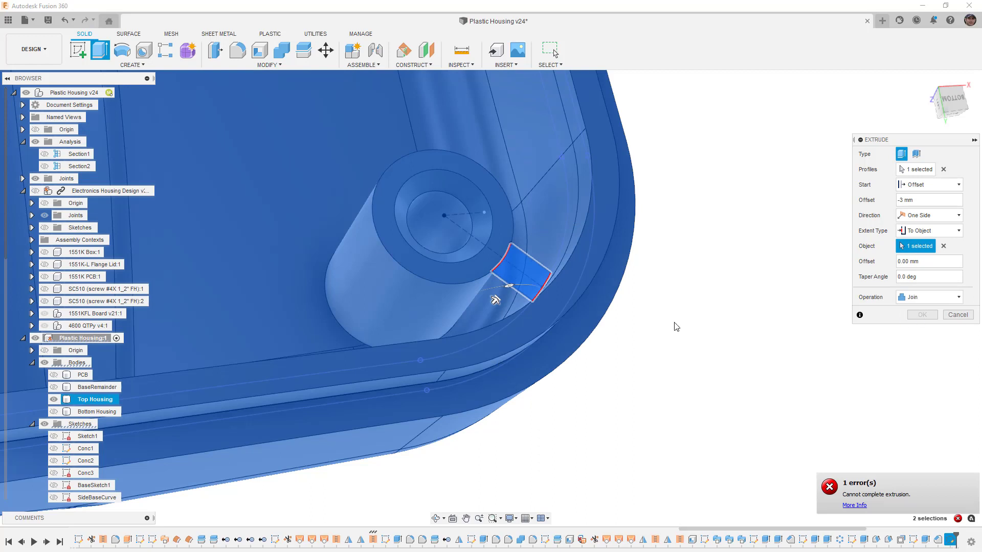
pyautogui.keyDown('shift'); pyautogui.moveTo(676, 326); pyautogui.dragTo(696, 325, button='middle'); pyautogui.keyUp('shift')
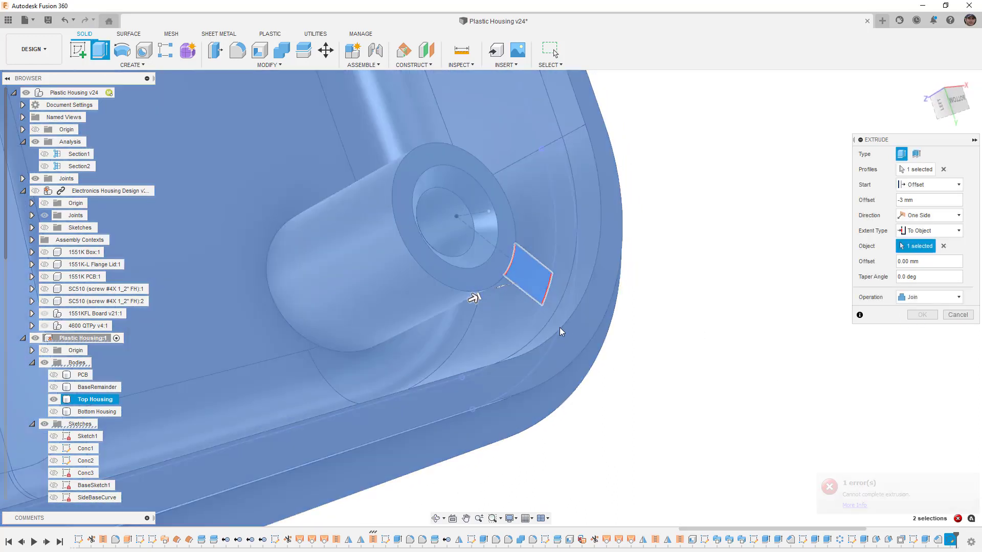
pyautogui.scroll(2, 550, 290)
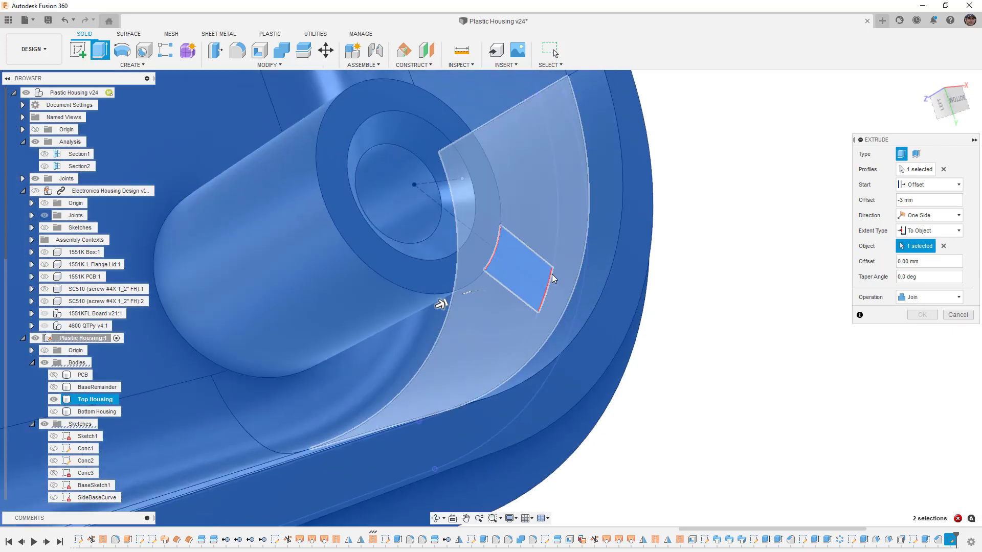
# - Switch back to a Distance extent and lengthen the rib to -3.60 mm
pyautogui.click(929, 231)
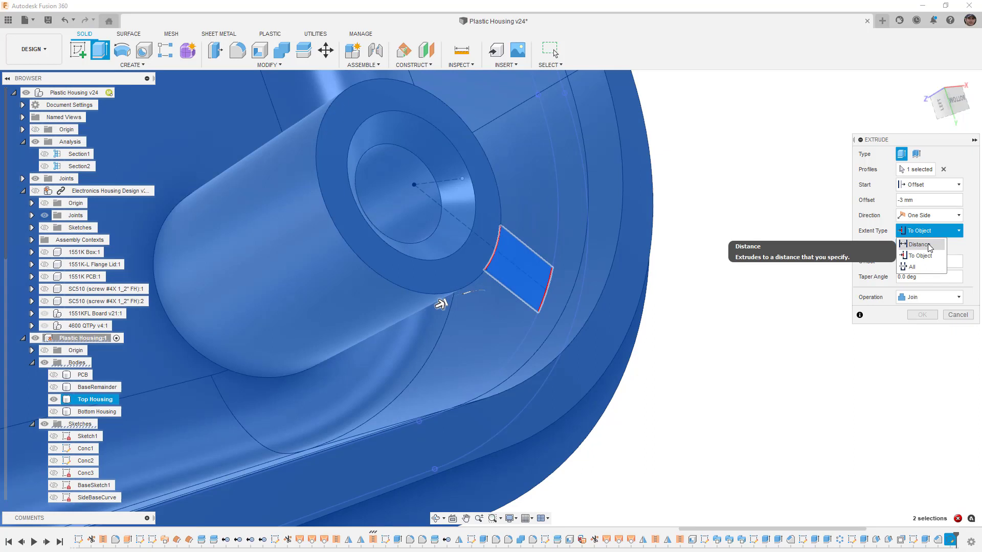
pyautogui.click(929, 245)
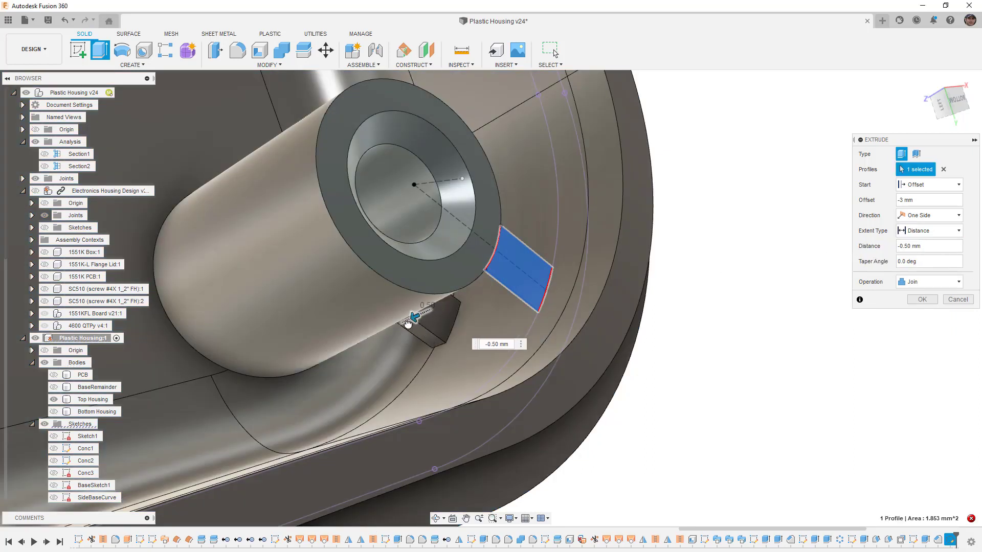
pyautogui.moveTo(407, 323); pyautogui.dragTo(338, 347)
pyautogui.keyDown('shift'); pyautogui.moveTo(339, 347); pyautogui.dragTo(435, 429, button='middle'); pyautogui.keyUp('shift')
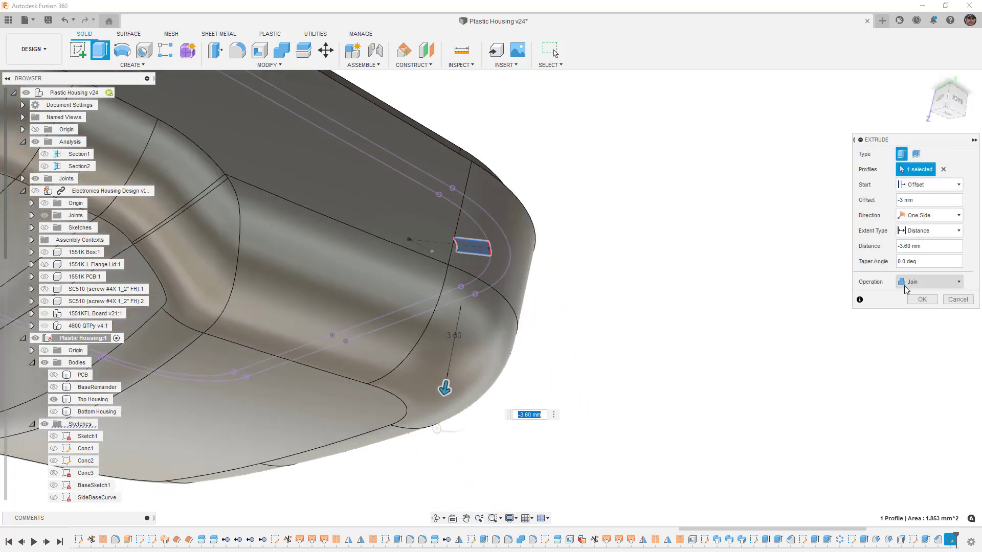
# - Extrude the rib to the selected housing face with taper angle set to Draft
pyautogui.click(923, 230)
pyautogui.click(921, 254)
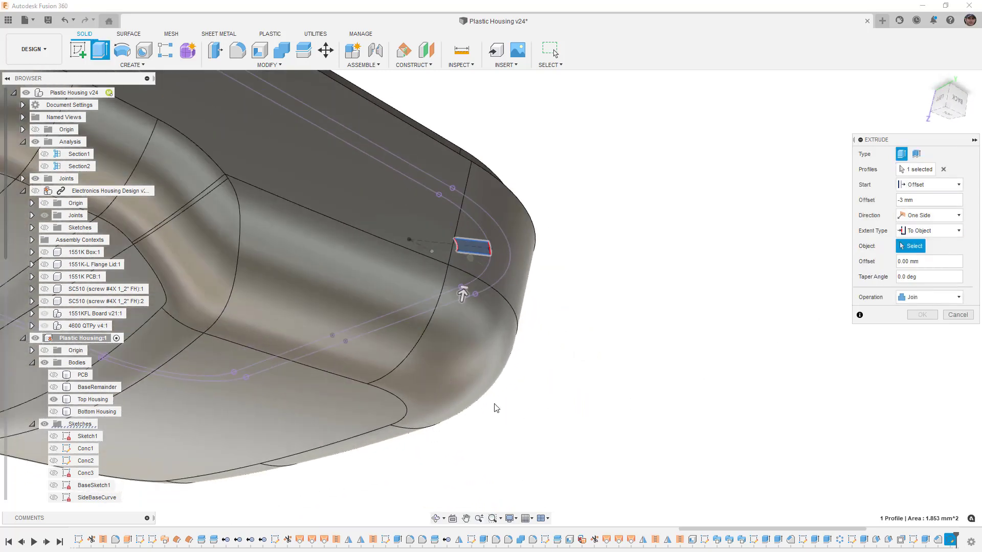
pyautogui.click(440, 394)
pyautogui.keyDown('shift'); pyautogui.moveTo(431, 392); pyautogui.dragTo(434, 370, button='middle'); pyautogui.keyUp('shift')
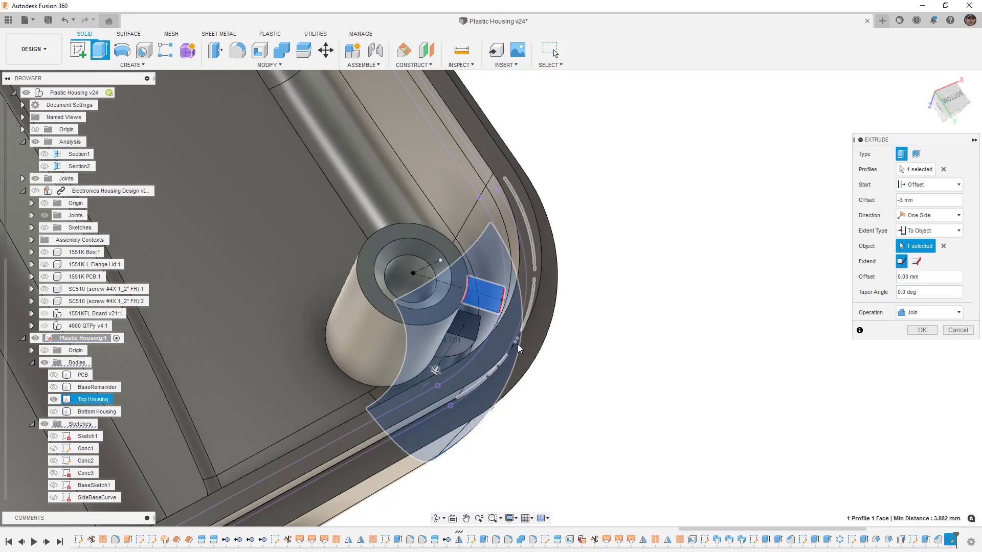
pyautogui.click(925, 294)
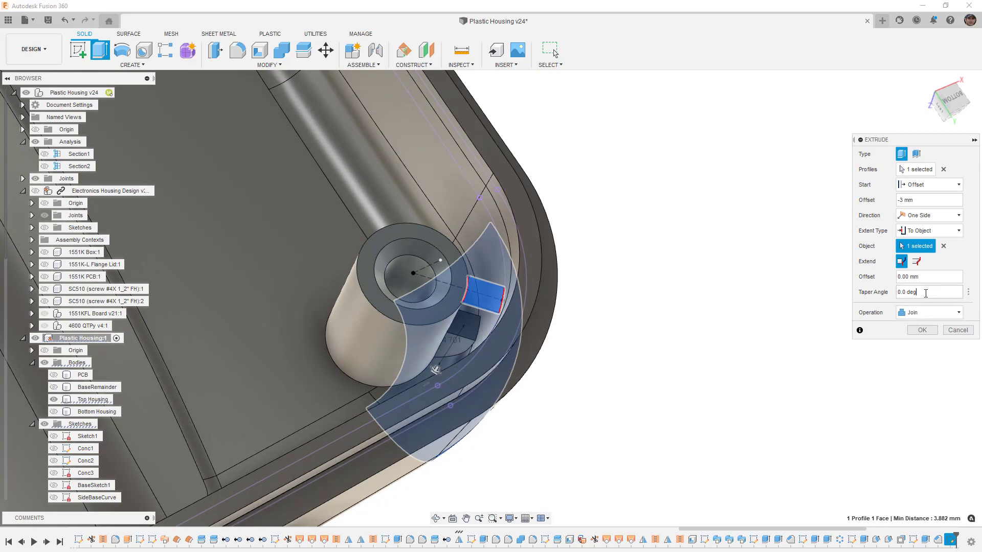
pyautogui.write('Draft')
pyautogui.click(951, 98)
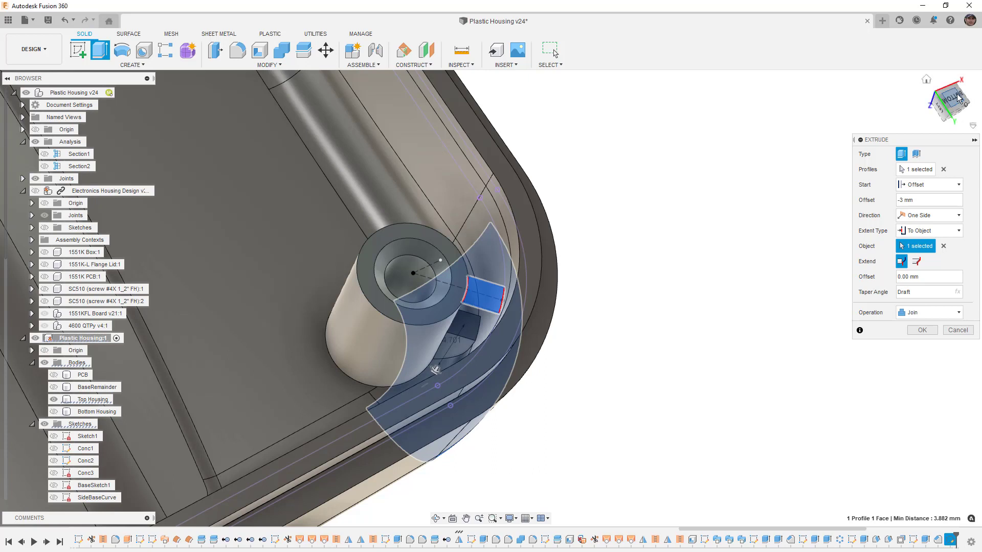
pyautogui.scroll(10, 430, 318)
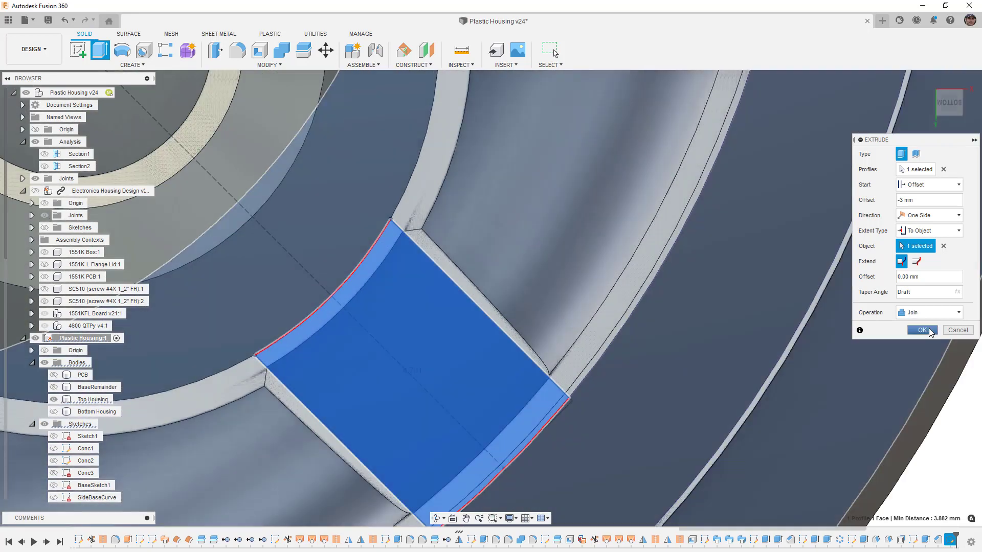
pyautogui.click(921, 330)
pyautogui.scroll(-6, 645, 303)
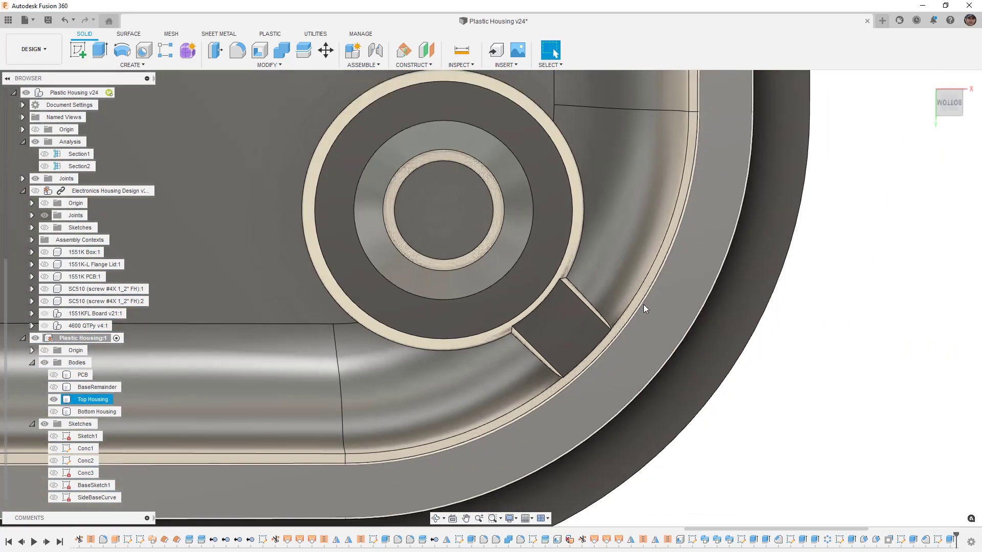
pyautogui.scroll(5, 643, 304)
pyautogui.keyDown('shift'); pyautogui.moveTo(647, 342); pyautogui.dragTo(532, 382, button='middle'); pyautogui.keyUp('shift')
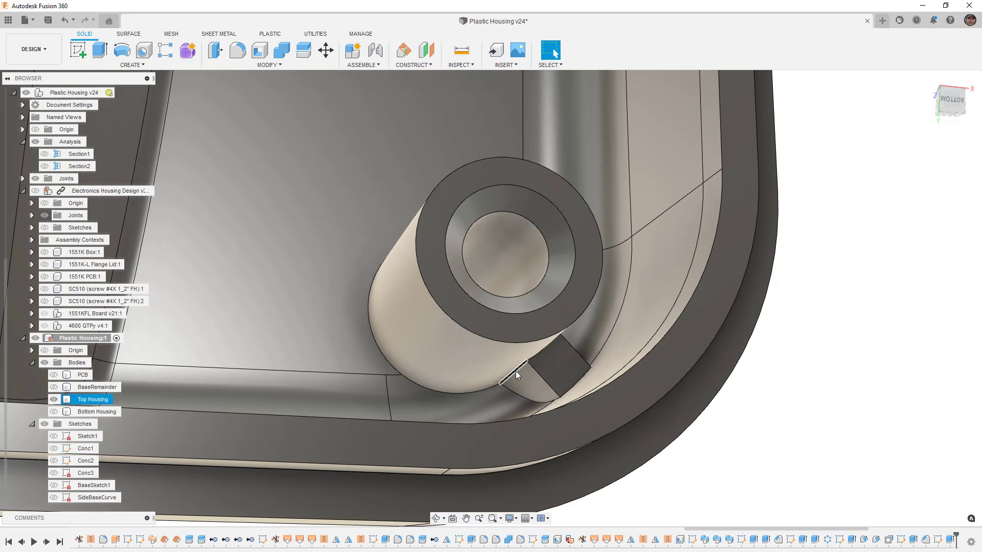
pyautogui.scroll(-3, 517, 371)
pyautogui.moveTo(516, 372)
pyautogui.keyDown('shift'); pyautogui.mouseDown(button='middle')
pyautogui.moveTo(511, 380)
pyautogui.moveTo(522, 372)
pyautogui.mouseUp(button='middle'); pyautogui.keyUp('shift')
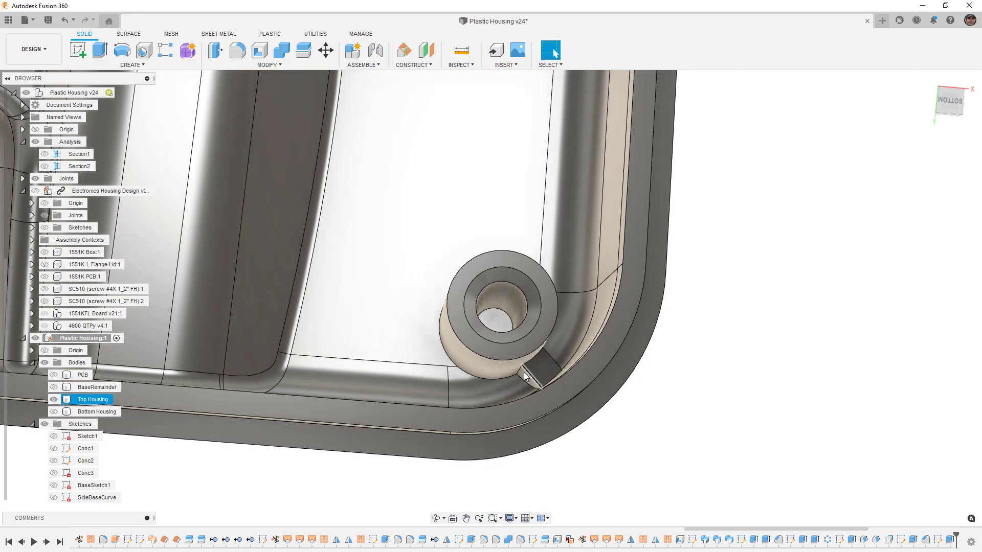
pyautogui.click(620, 347)
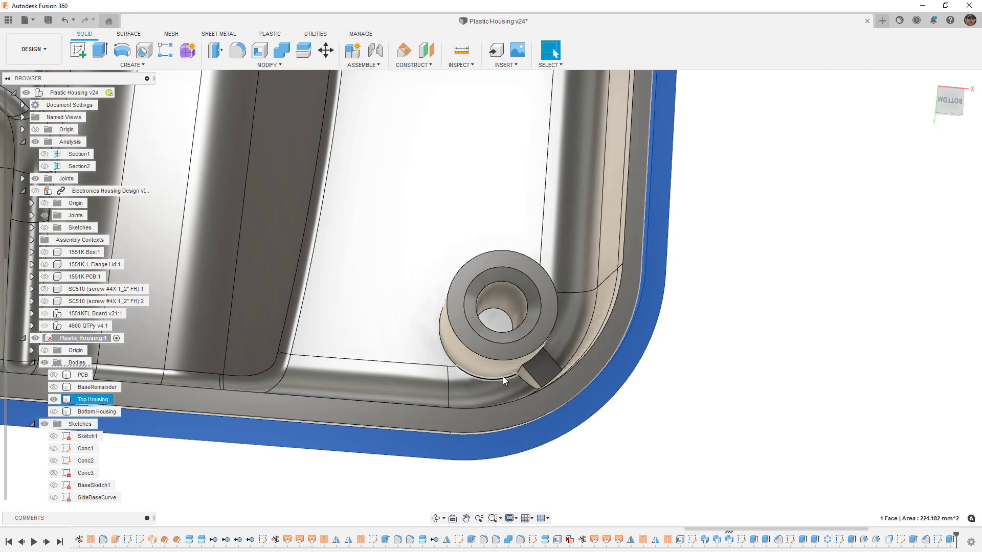
pyautogui.scroll(5, 520, 373)
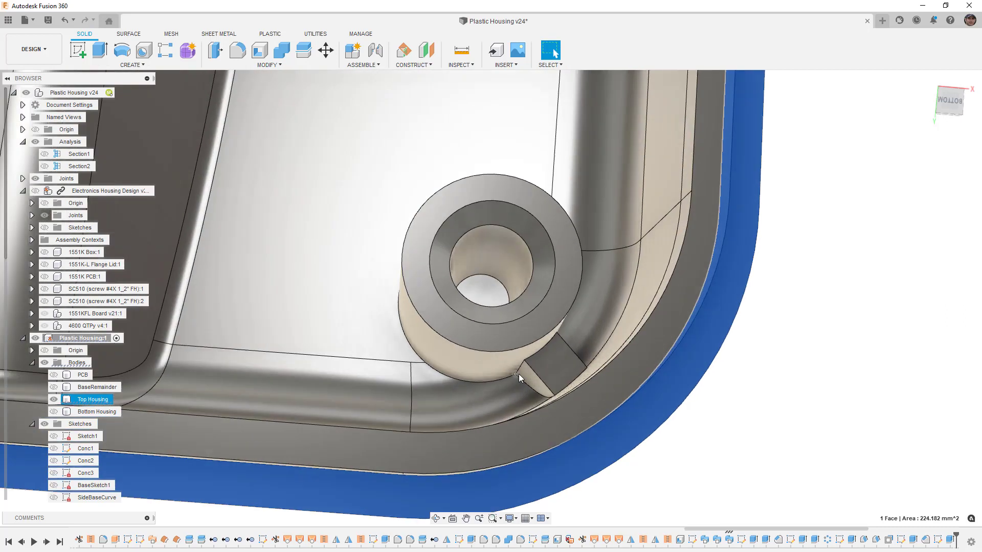
pyautogui.click(520, 363)
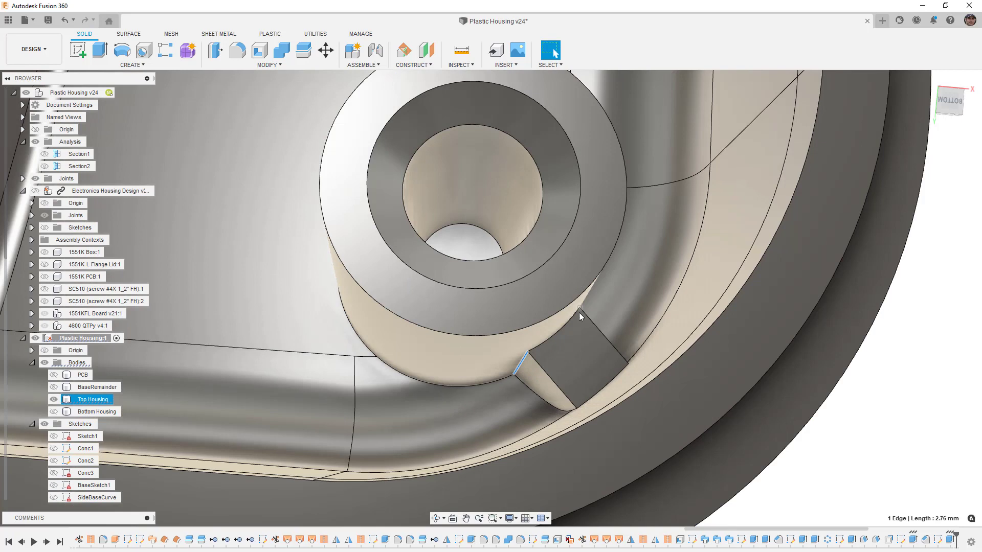
pyautogui.scroll(-3, 541, 368)
pyautogui.click(537, 389)
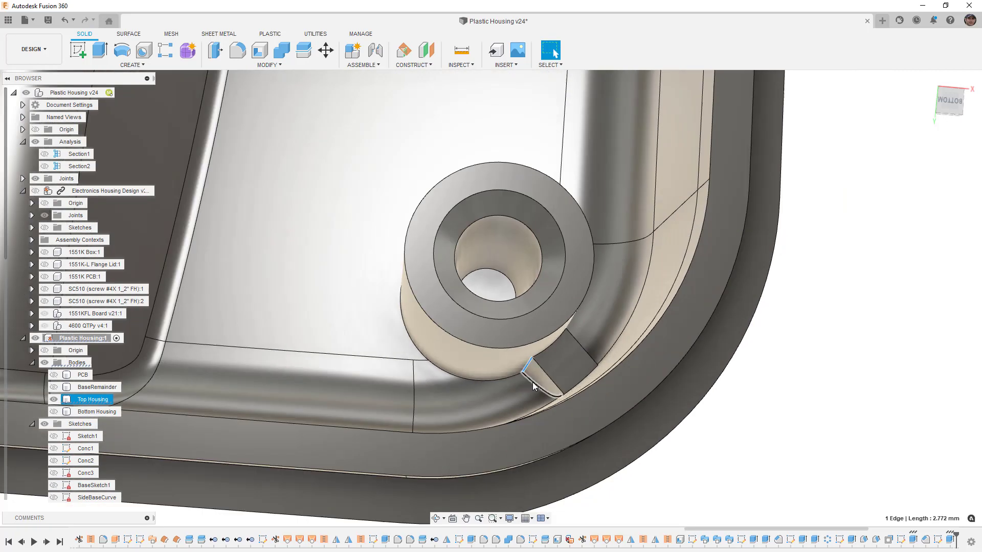
pyautogui.scroll(-5, 565, 366)
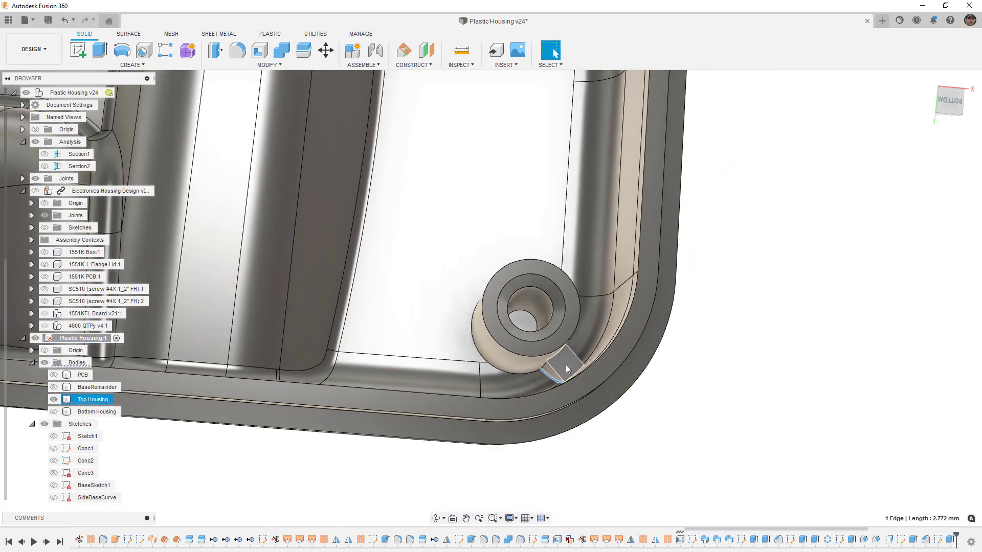
pyautogui.click(654, 408)
pyautogui.scroll(5, 554, 367)
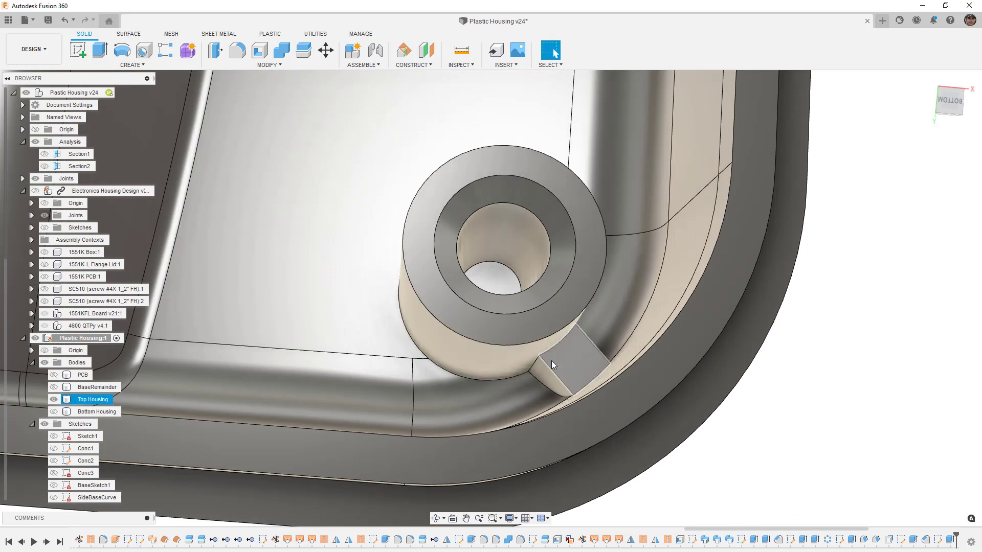
pyautogui.click(551, 361)
pyautogui.scroll(-5, 570, 376)
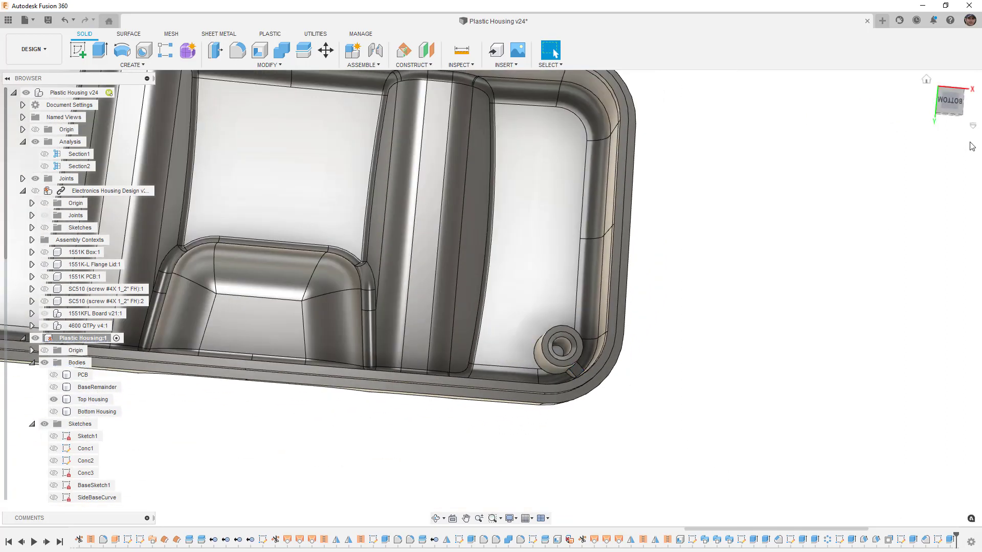
pyautogui.click(950, 101)
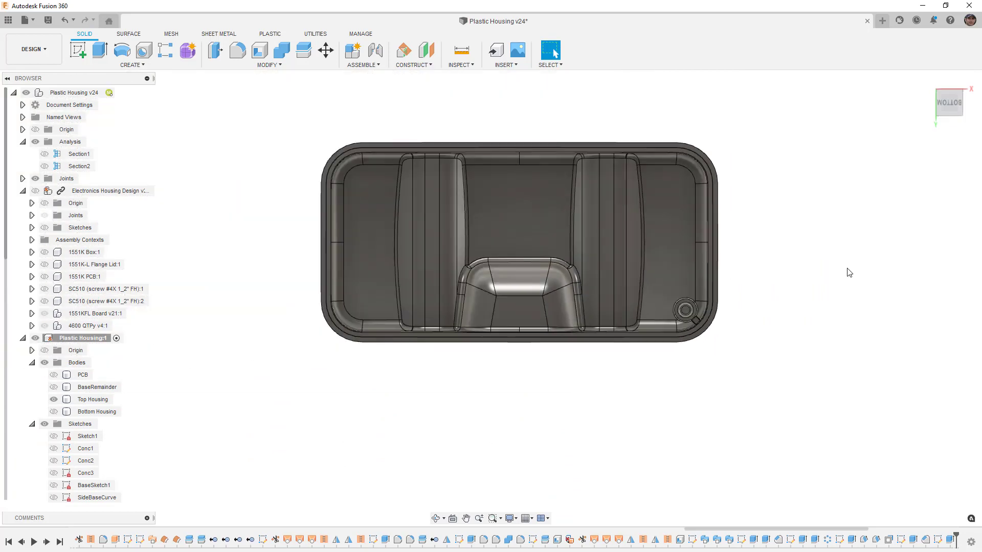
pyautogui.moveTo(804, 262); pyautogui.dragTo(780, 296, button='middle')
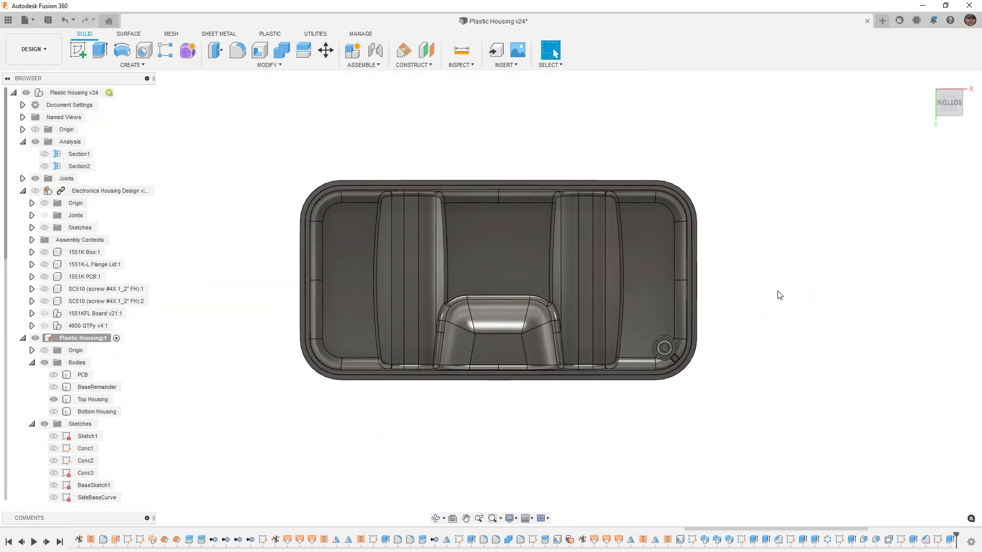
# - Circular-pattern Extrude13 and the next two boss features around the housing's centre axis
pyautogui.click(125, 65)
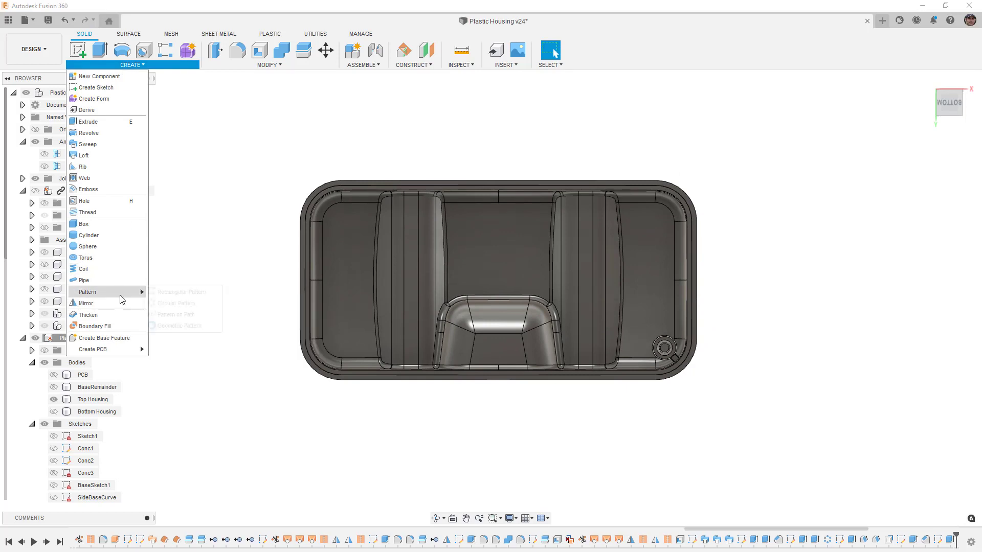
pyautogui.moveTo(123, 292)
pyautogui.click(174, 303)
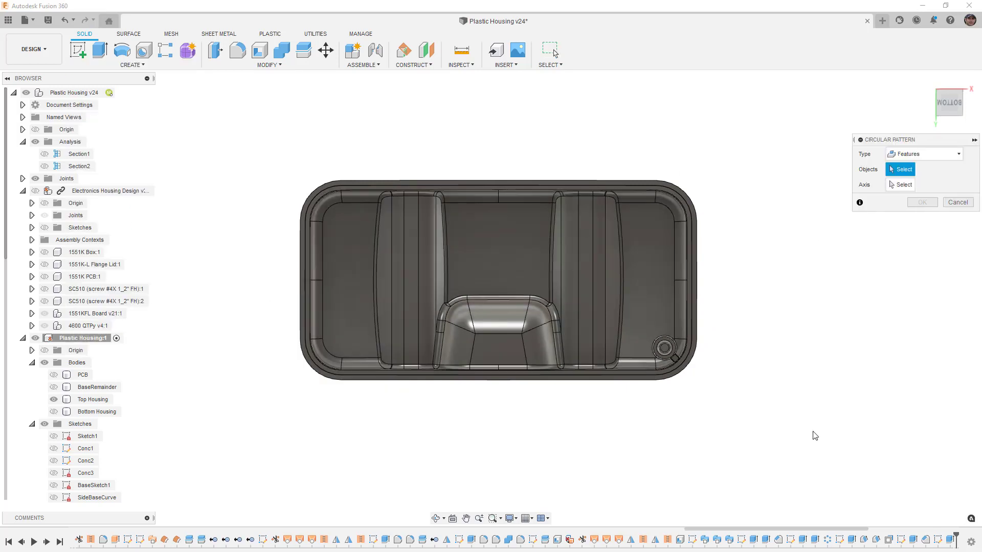
pyautogui.click(913, 539)
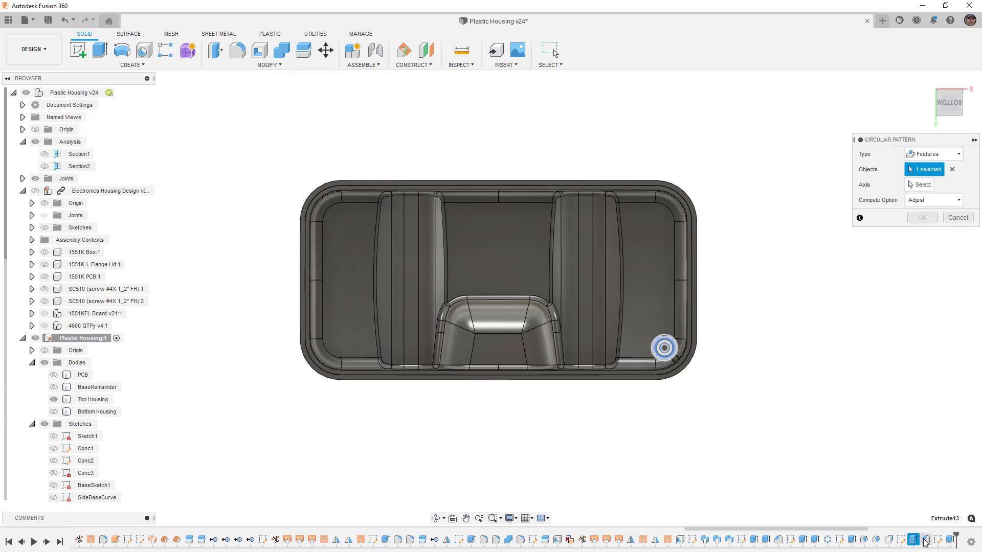
pyautogui.click(925, 540)
pyautogui.click(950, 540)
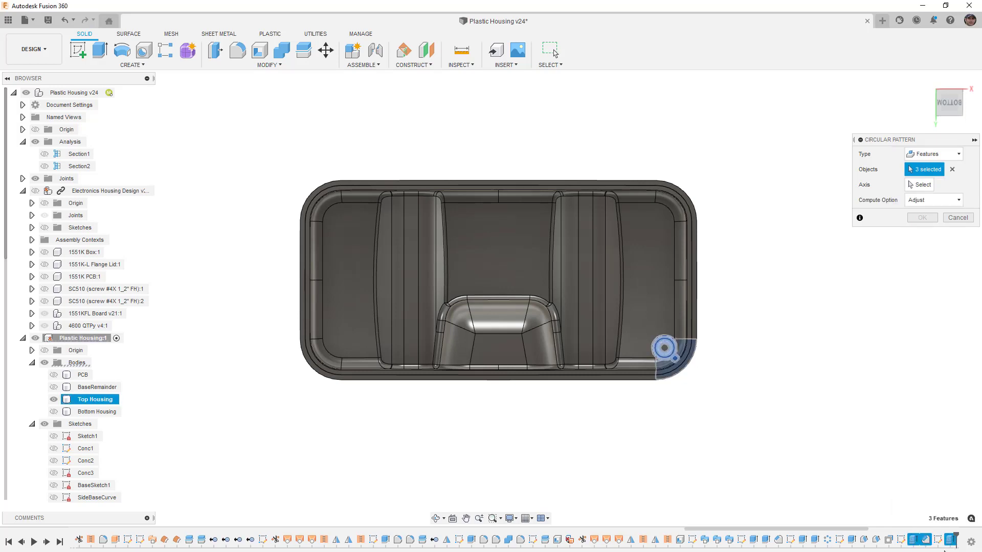
pyautogui.click(919, 185)
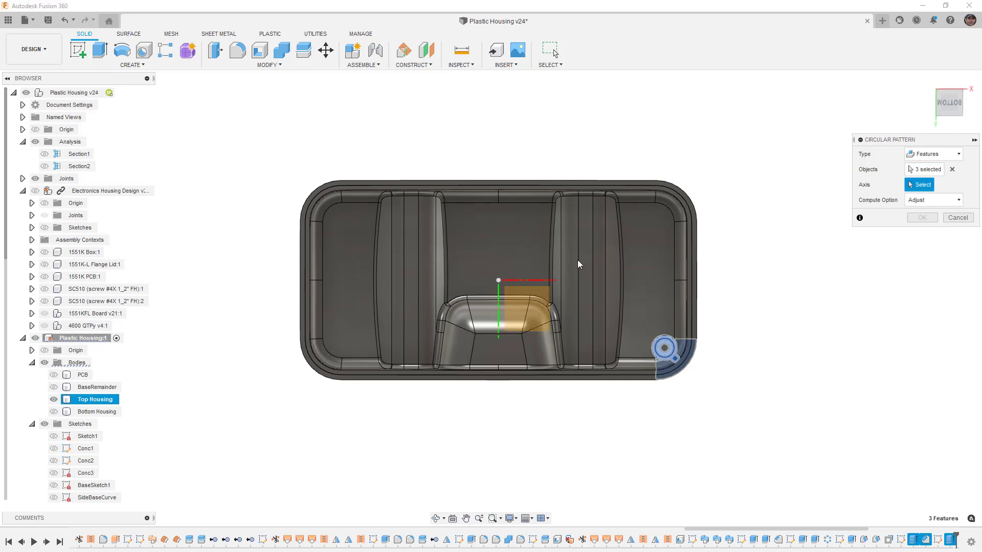
pyautogui.keyDown('shift'); pyautogui.moveTo(492, 284); pyautogui.dragTo(498, 279, button='middle'); pyautogui.keyUp('shift')
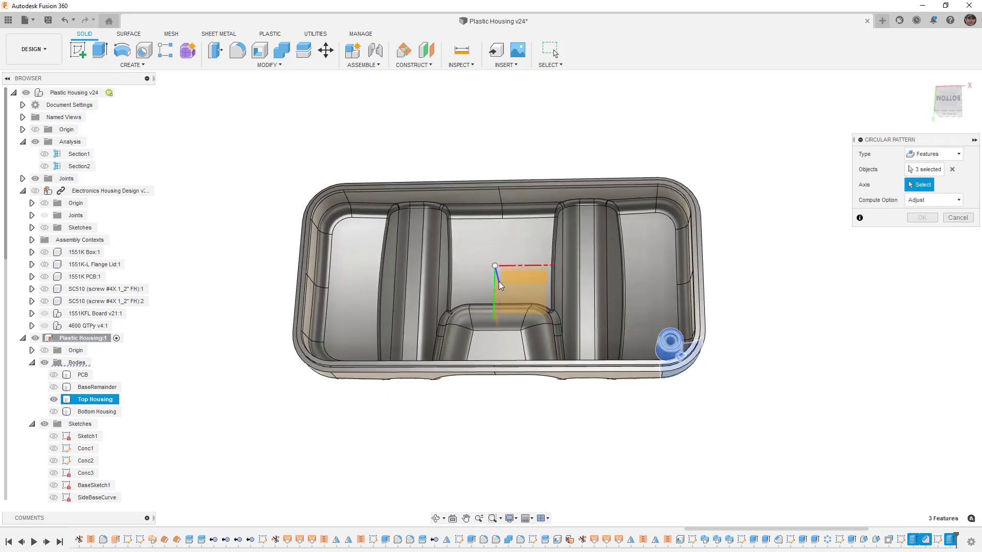
pyautogui.click(499, 279)
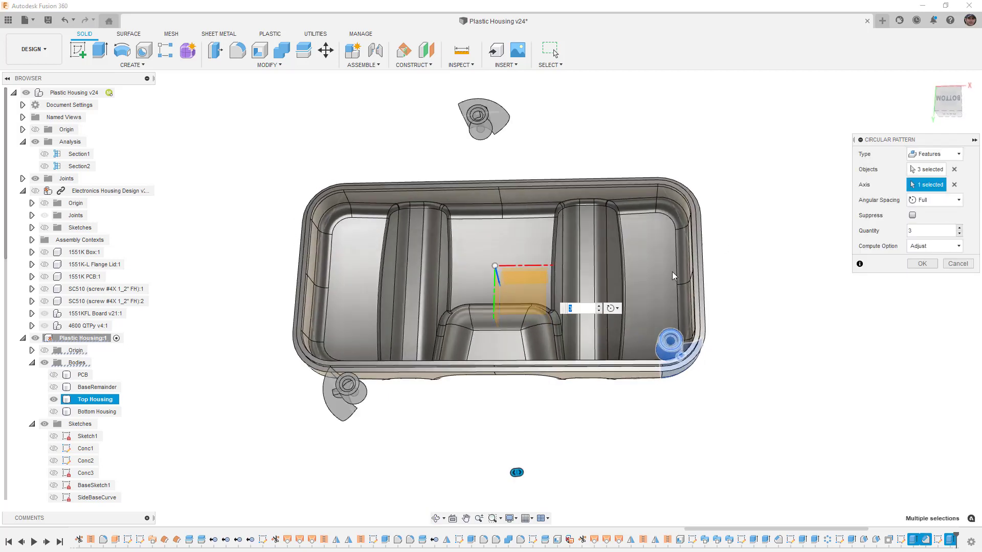
# - Set the pattern to 2 copies with Adjust compute and confirm it
pyautogui.click(959, 234)
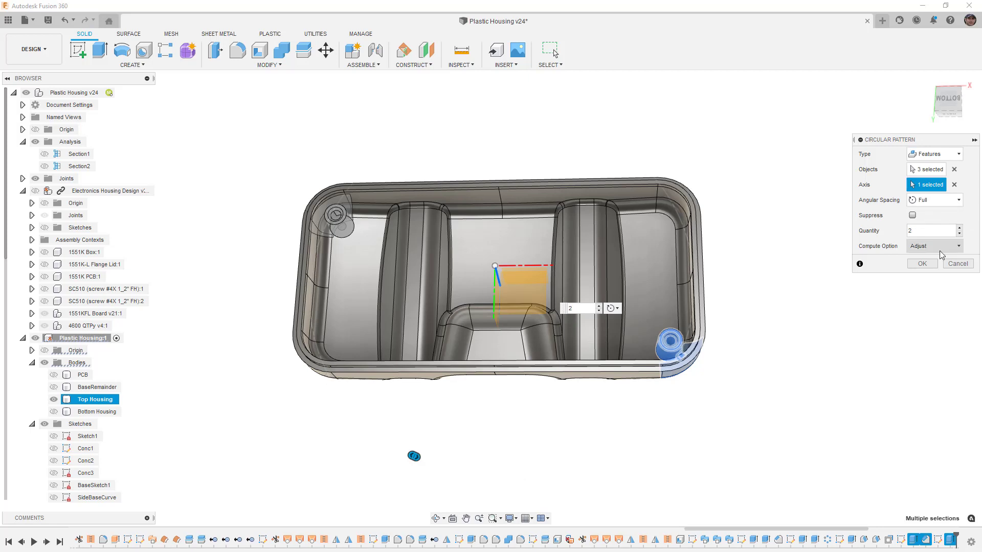
pyautogui.click(947, 100)
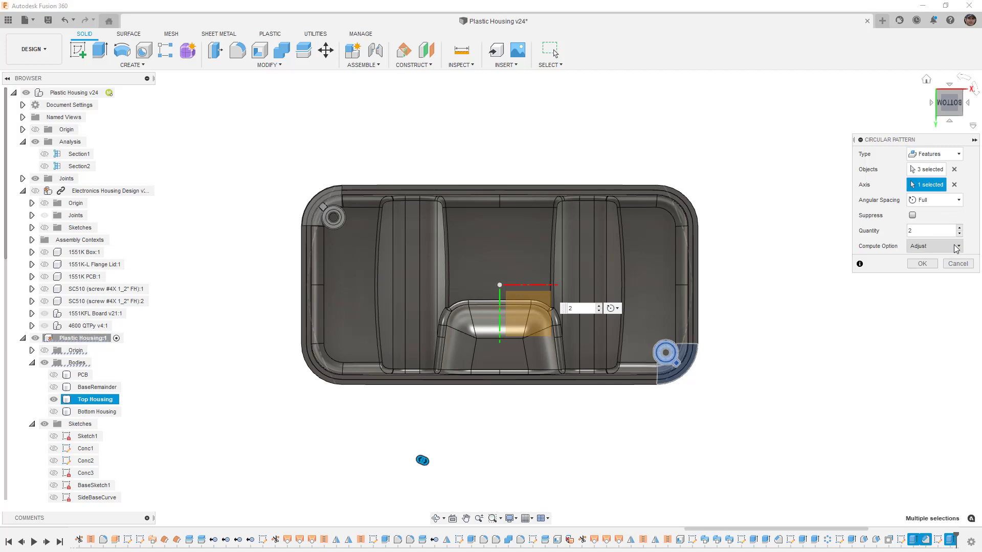
pyautogui.click(956, 246)
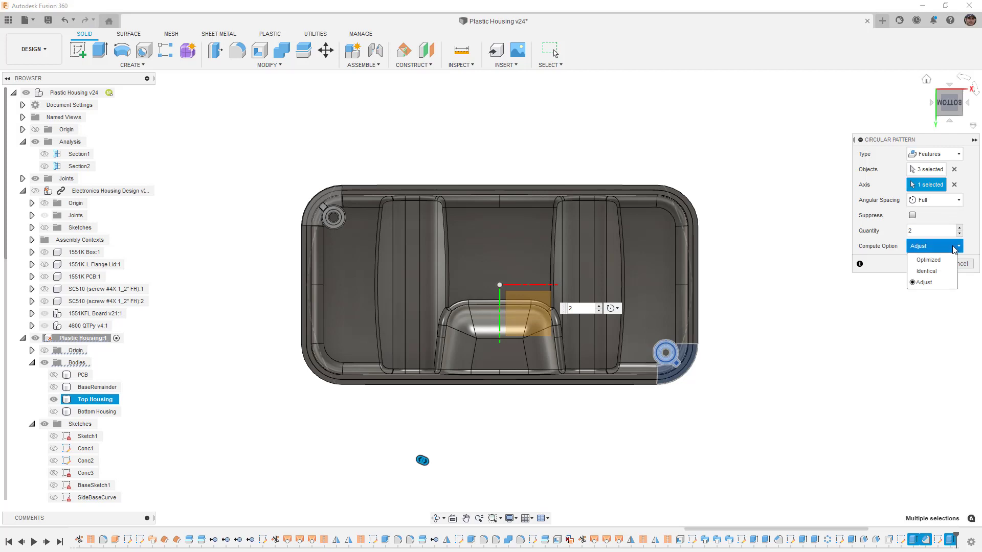
pyautogui.click(954, 249)
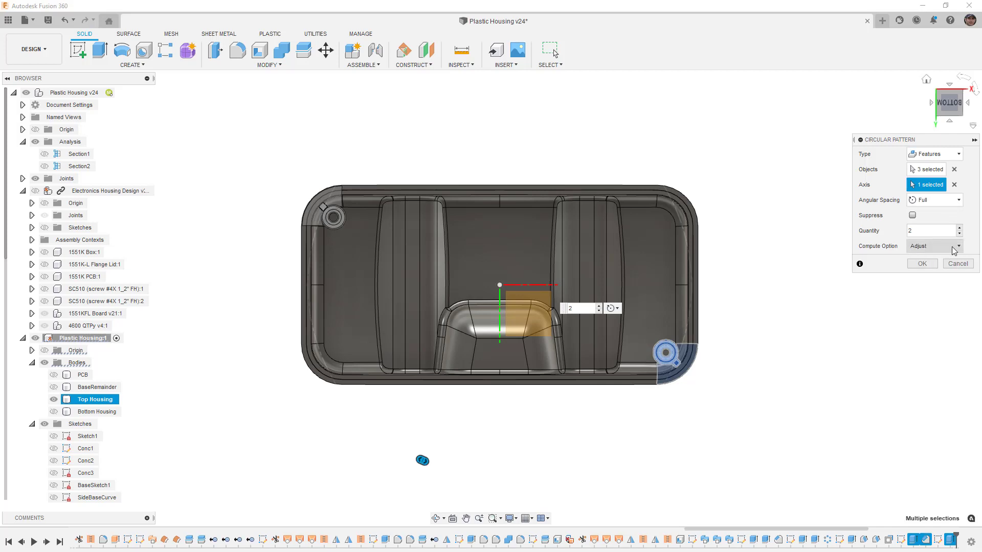
pyautogui.click(927, 265)
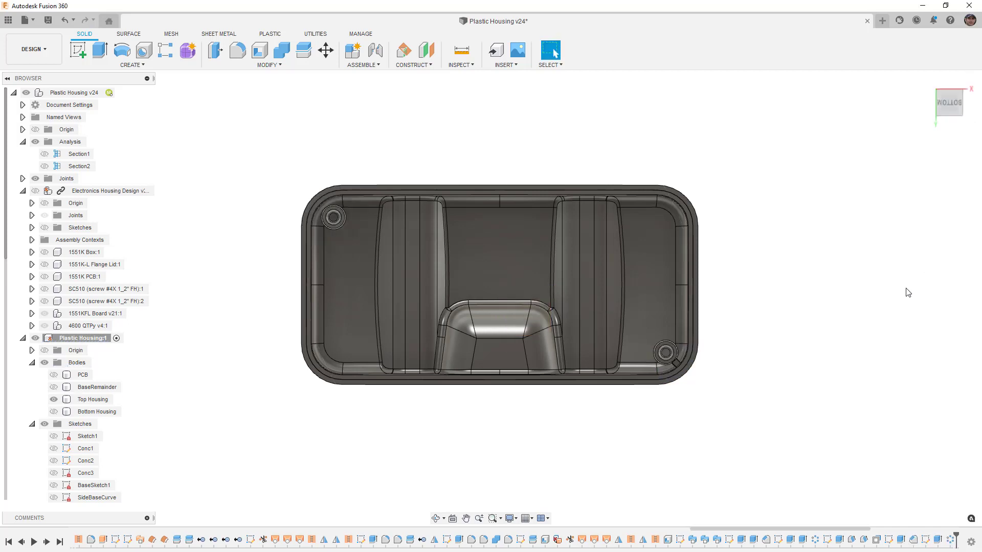
# - Select the Top Housing body and zoom in on the new top-left screw boss
pyautogui.click(344, 239)
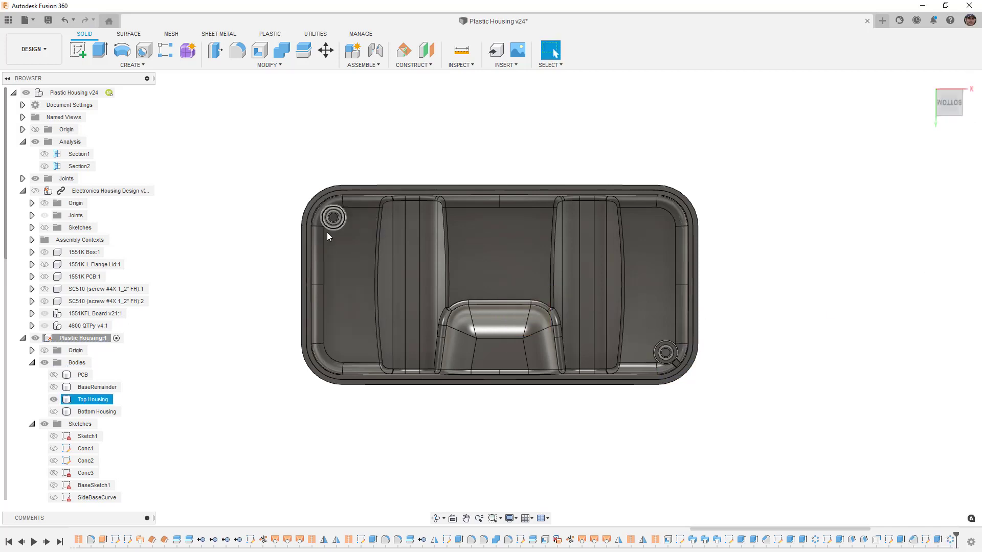
pyautogui.scroll(5, 324, 213)
pyautogui.moveTo(324, 209)
pyautogui.keyDown('shift'); pyautogui.mouseDown(button='middle')
pyautogui.moveTo(449, 197)
pyautogui.moveTo(279, 213)
pyautogui.mouseUp(button='middle'); pyautogui.keyUp('shift')
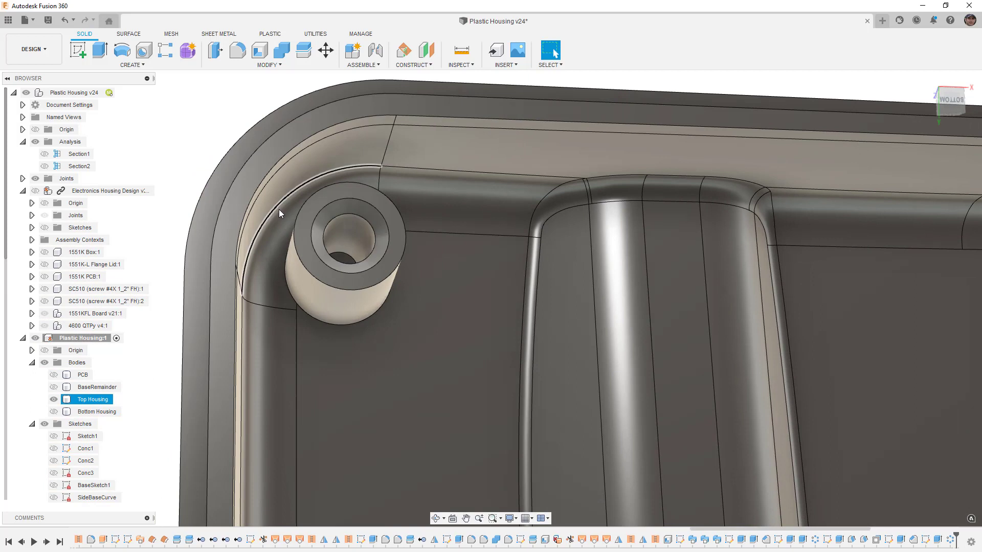
pyautogui.scroll(-6, 279, 213)
pyautogui.scroll(4, 772, 431)
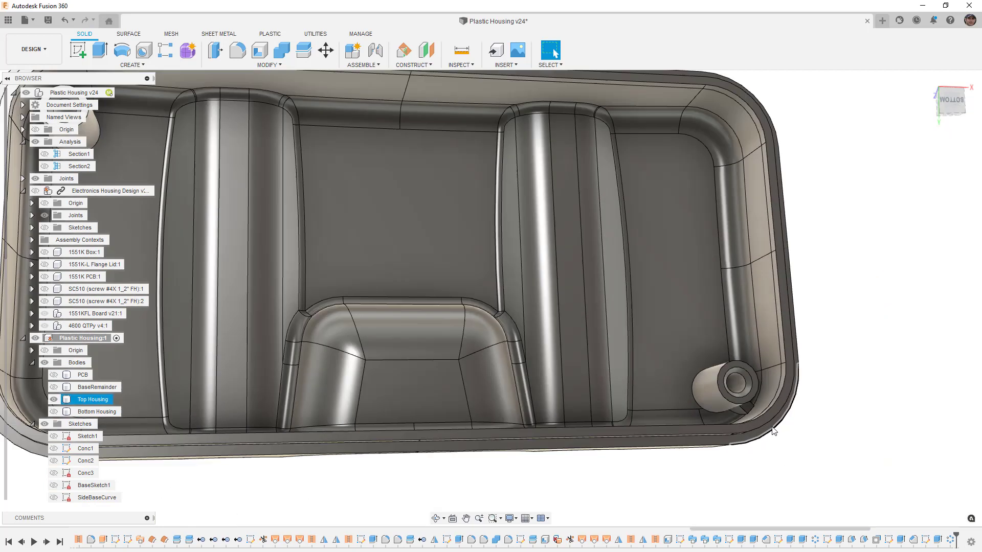
pyautogui.scroll(5, 760, 417)
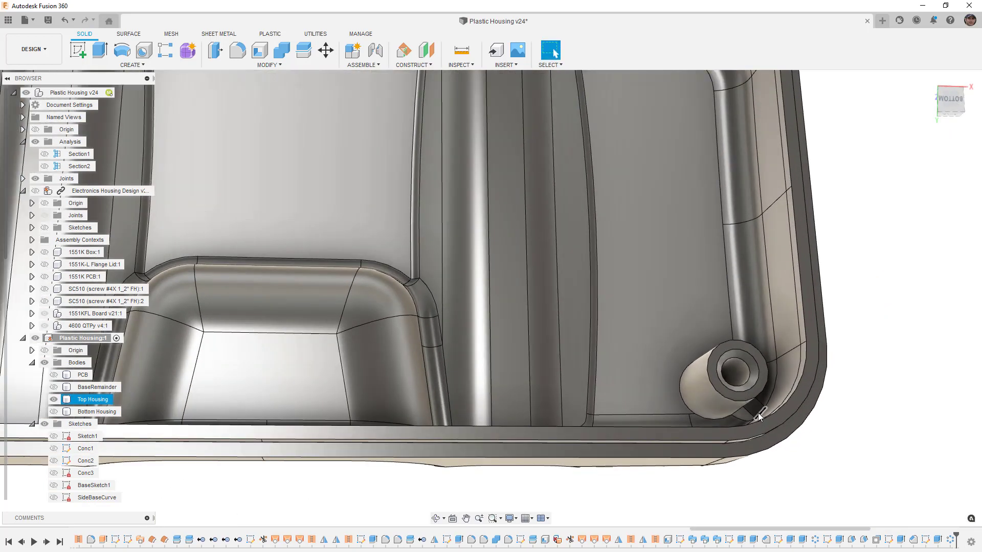
pyautogui.scroll(1, 759, 417)
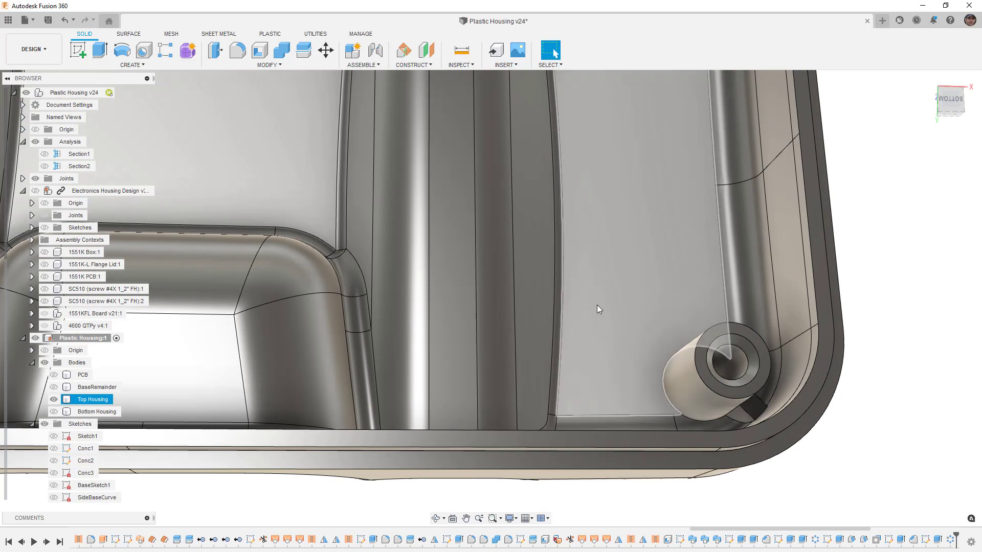
# - Start a circular pattern of faces and select the three rib and boss faces
pyautogui.click(176, 64)
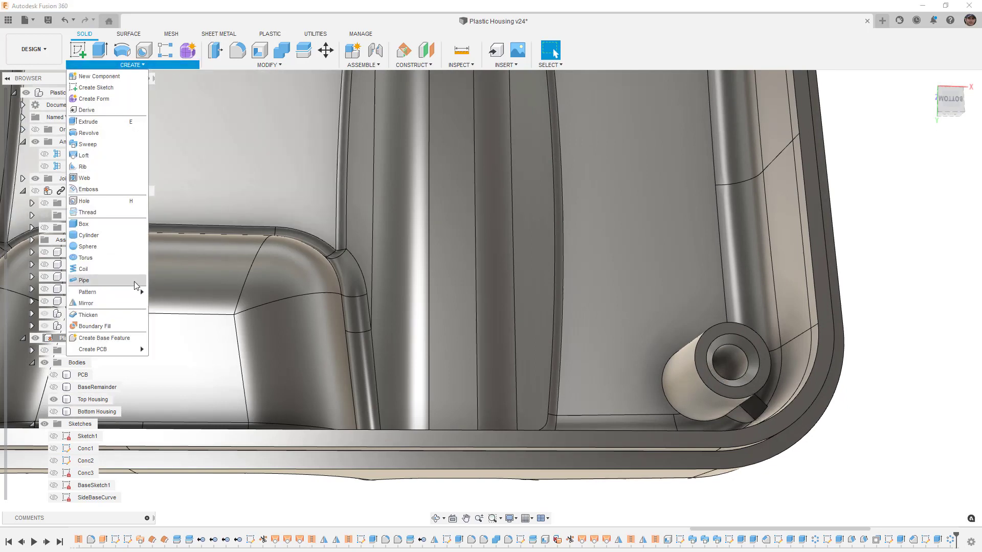
pyautogui.moveTo(131, 291)
pyautogui.click(169, 304)
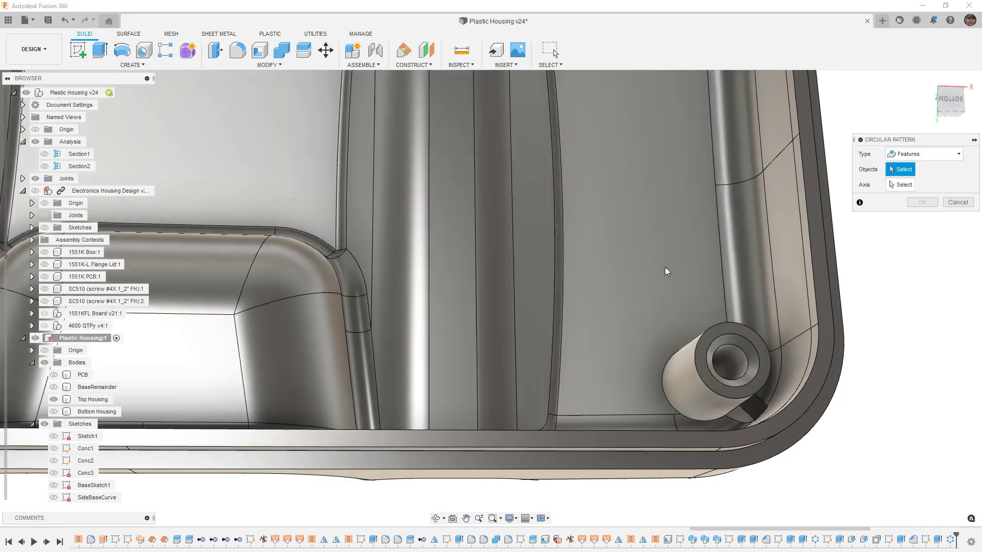
pyautogui.click(915, 154)
pyautogui.click(905, 168)
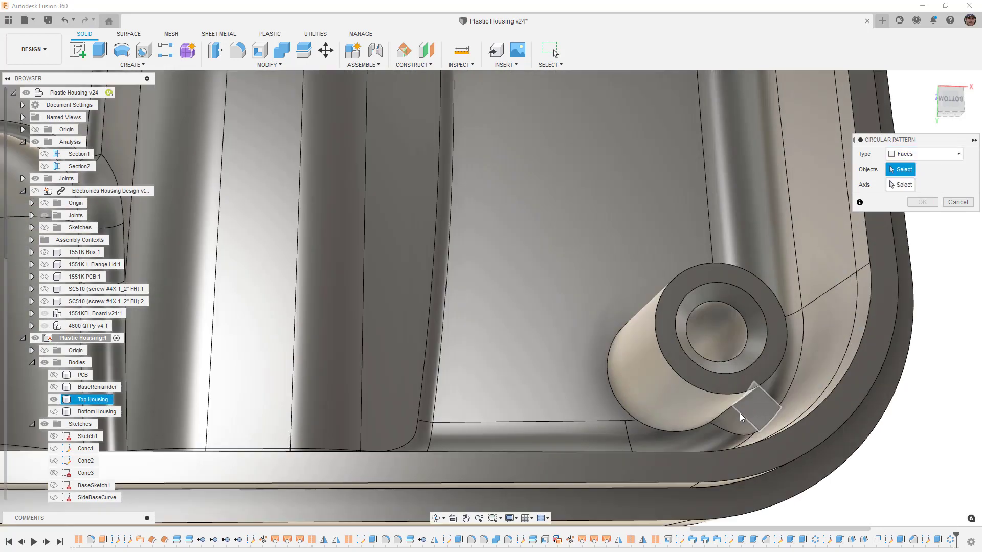
pyautogui.scroll(2, 741, 407)
pyautogui.click(734, 421)
pyautogui.click(758, 402)
pyautogui.scroll(-3, 799, 365)
pyautogui.keyDown('shift'); pyautogui.moveTo(787, 368); pyautogui.dragTo(762, 384, button='middle'); pyautogui.keyUp('shift')
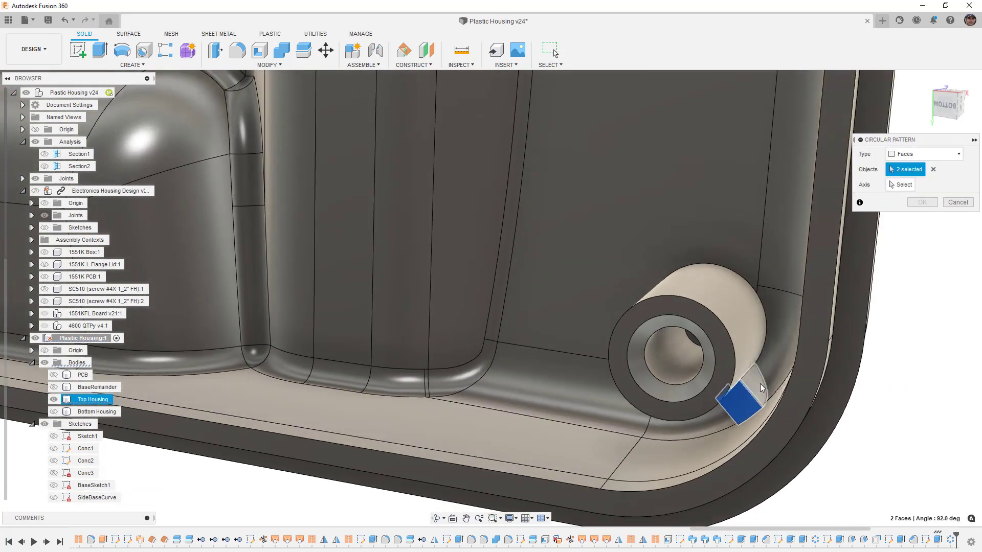
pyautogui.click(761, 384)
pyautogui.scroll(1, 761, 381)
pyautogui.scroll(-3, 761, 381)
# - Pattern the faces around the housing-centre axis with quantity 2 and confirm
pyautogui.click(900, 185)
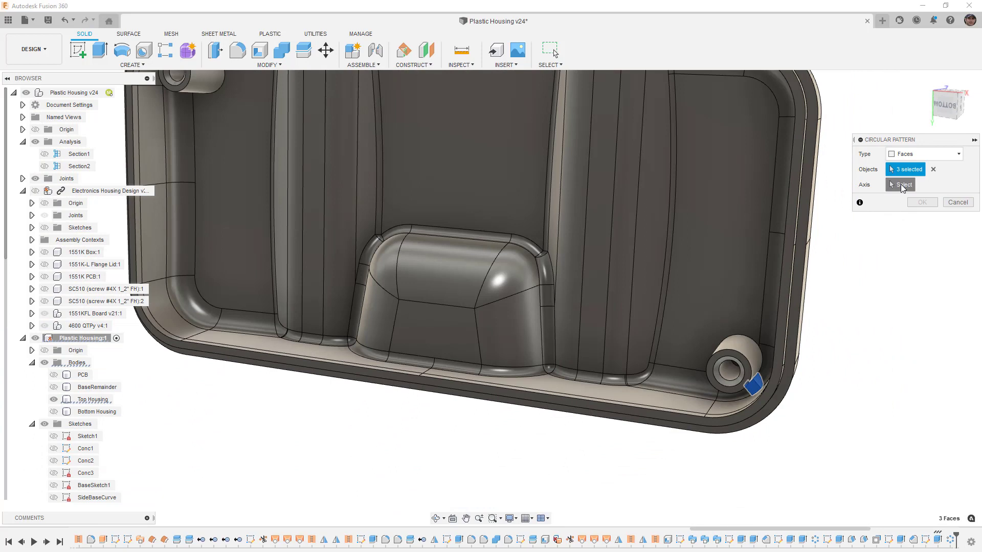
pyautogui.click(422, 214)
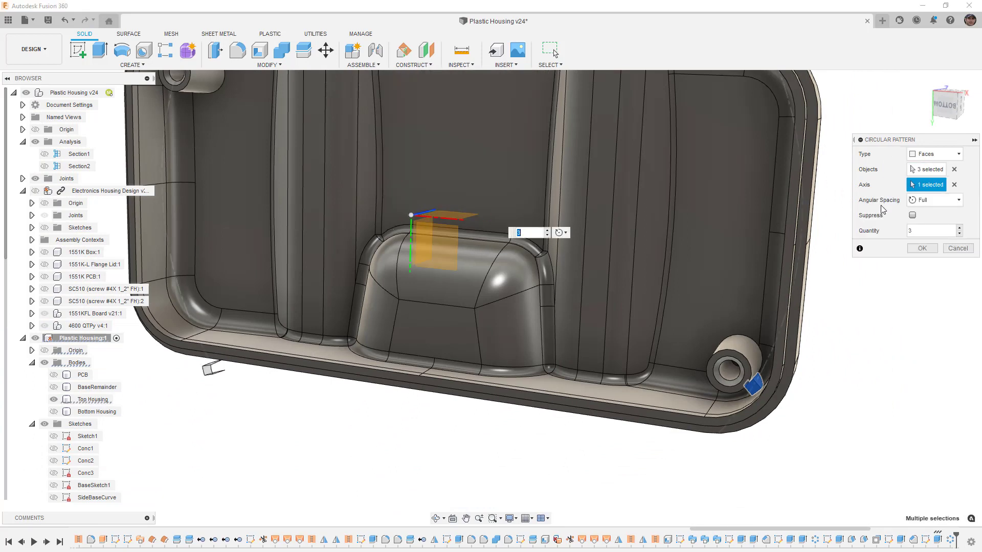
pyautogui.click(959, 234)
pyautogui.scroll(-3, 556, 317)
pyautogui.keyDown('shift'); pyautogui.moveTo(556, 316); pyautogui.dragTo(389, 195, button='middle'); pyautogui.keyUp('shift')
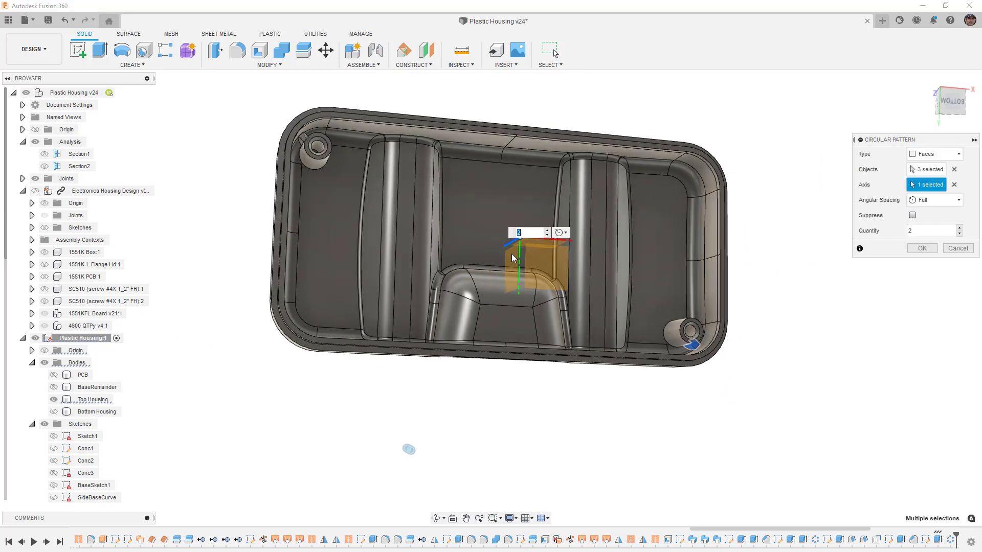
pyautogui.scroll(3, 304, 147)
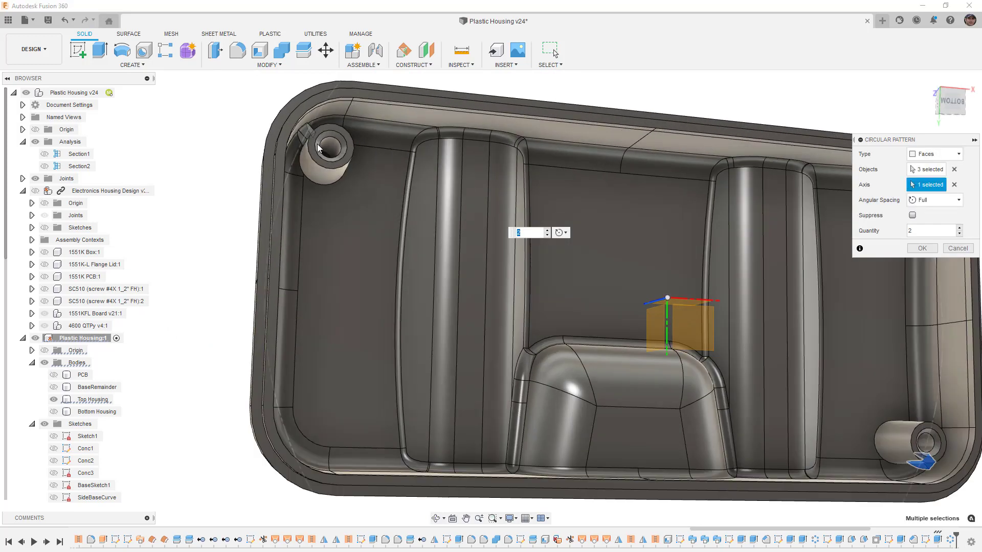
pyautogui.scroll(2, 318, 148)
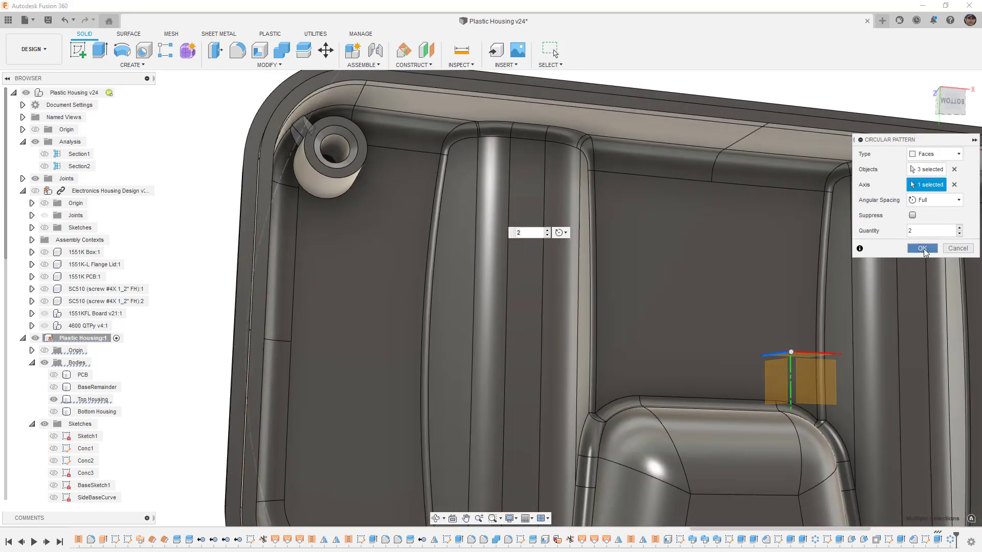
pyautogui.click(922, 248)
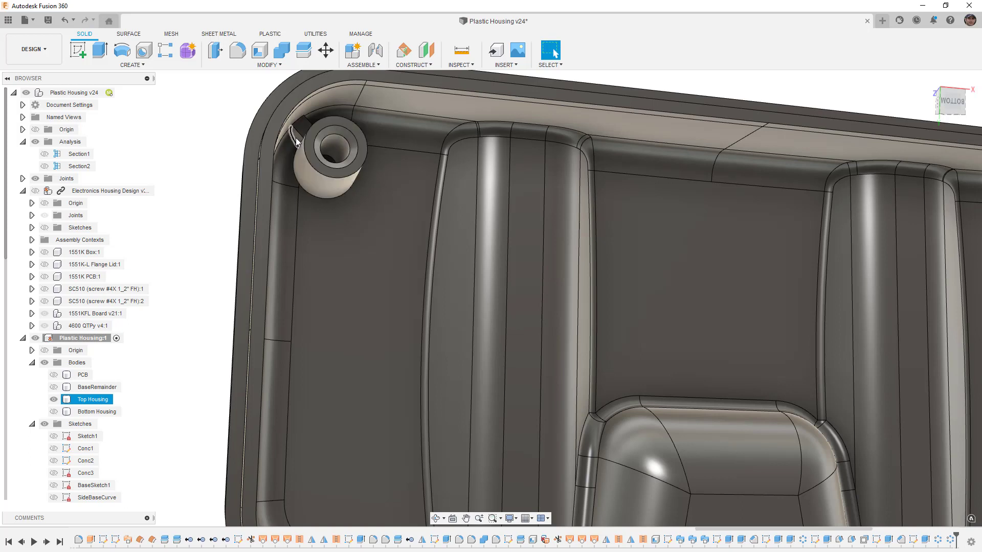
# - Fit the whole housing in view from the bottom, then tilt it to an angled 3D view
pyautogui.press('F6')
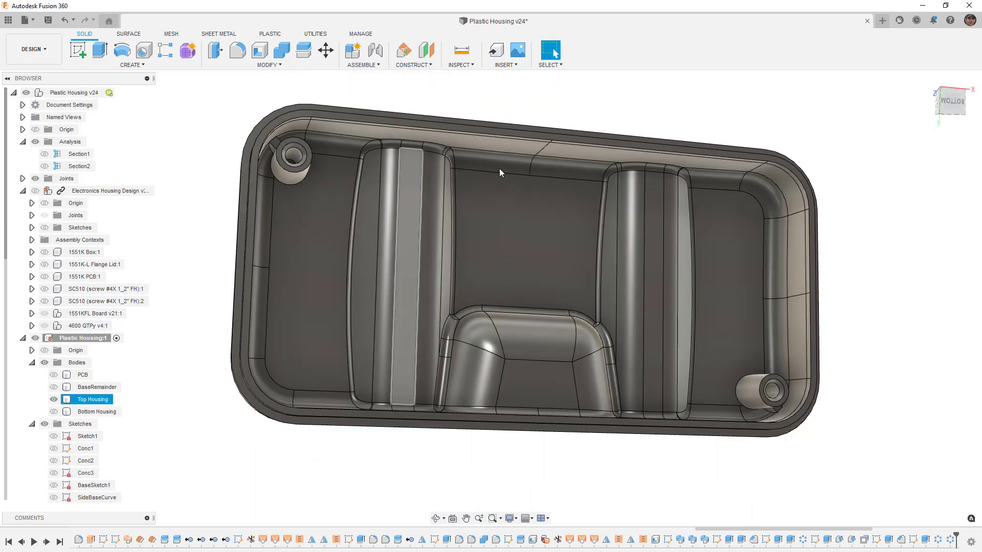
pyautogui.click(949, 98)
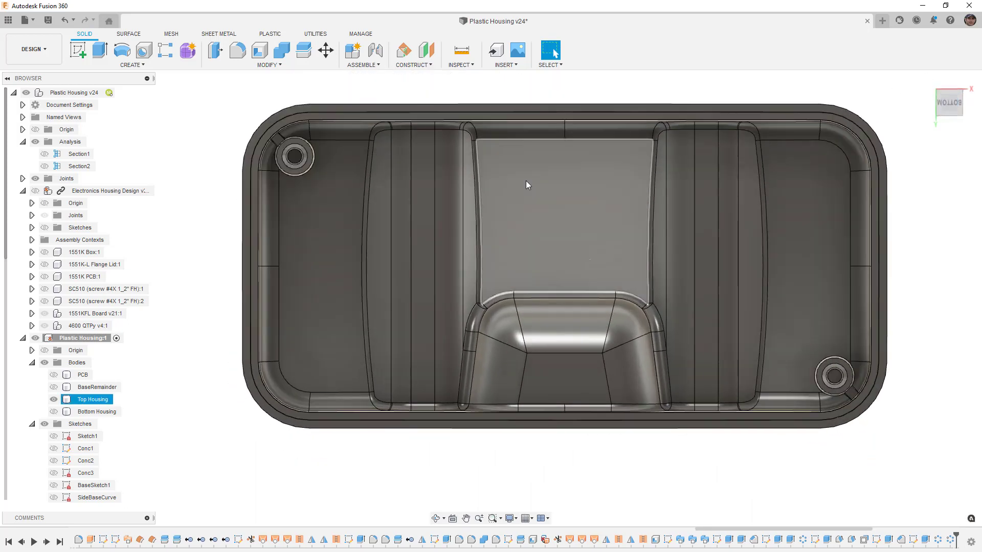
pyautogui.scroll(-5, 385, 246)
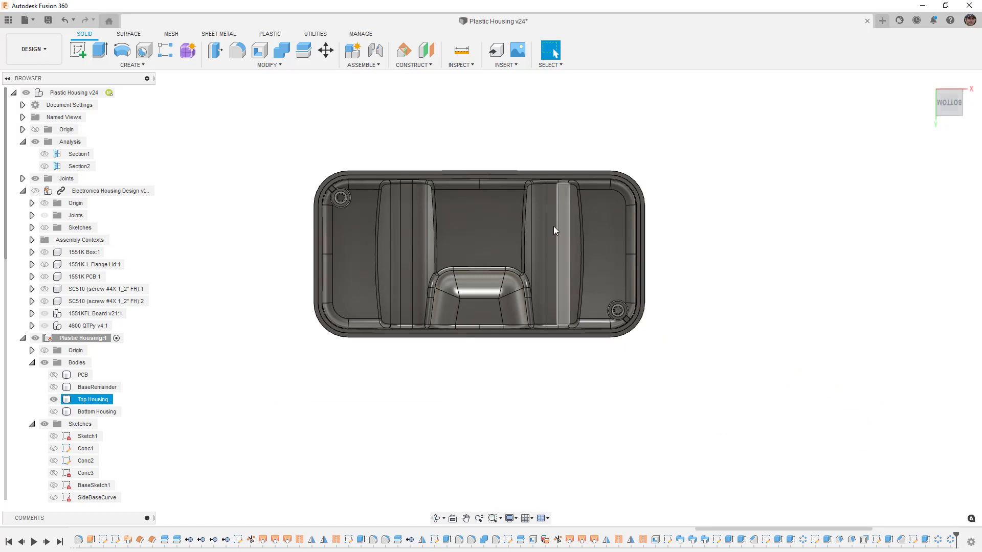
pyautogui.keyDown('shift'); pyautogui.moveTo(554, 226); pyautogui.dragTo(551, 286, button='middle'); pyautogui.keyUp('shift')
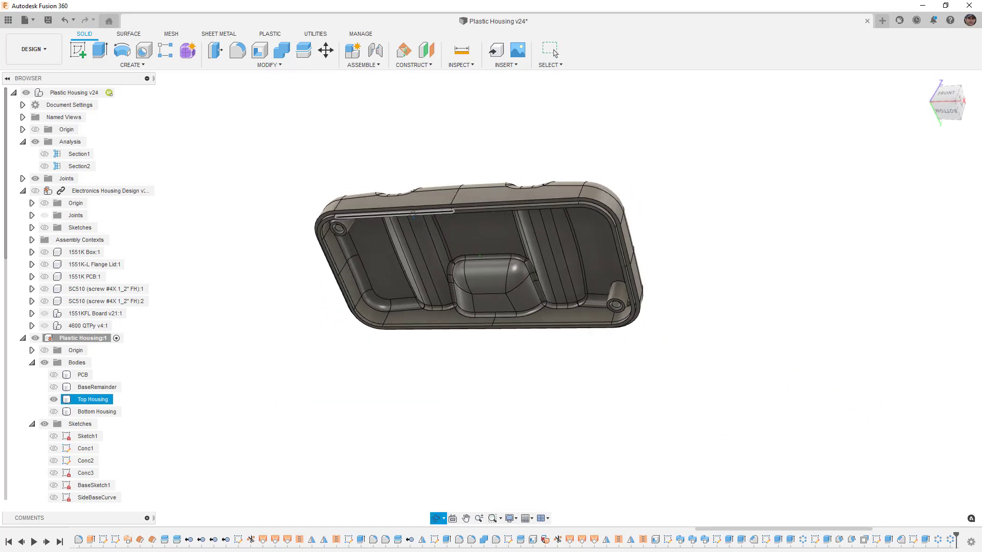
# - Turn on Bottom Housing and the Section2 cut, then zoom onto the boss from the Right view
pyautogui.click(554, 51)
pyautogui.click(54, 412)
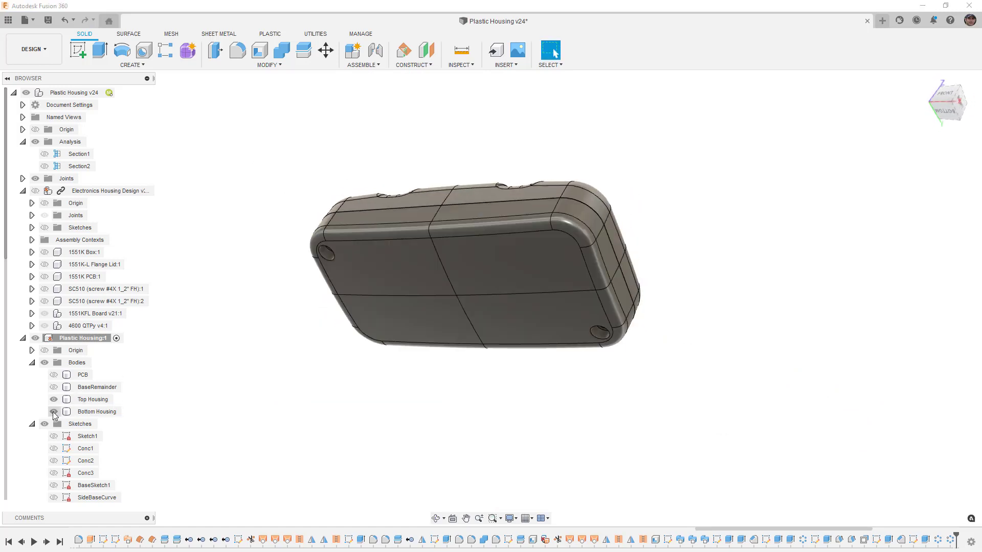
pyautogui.click(44, 170)
pyautogui.click(45, 167)
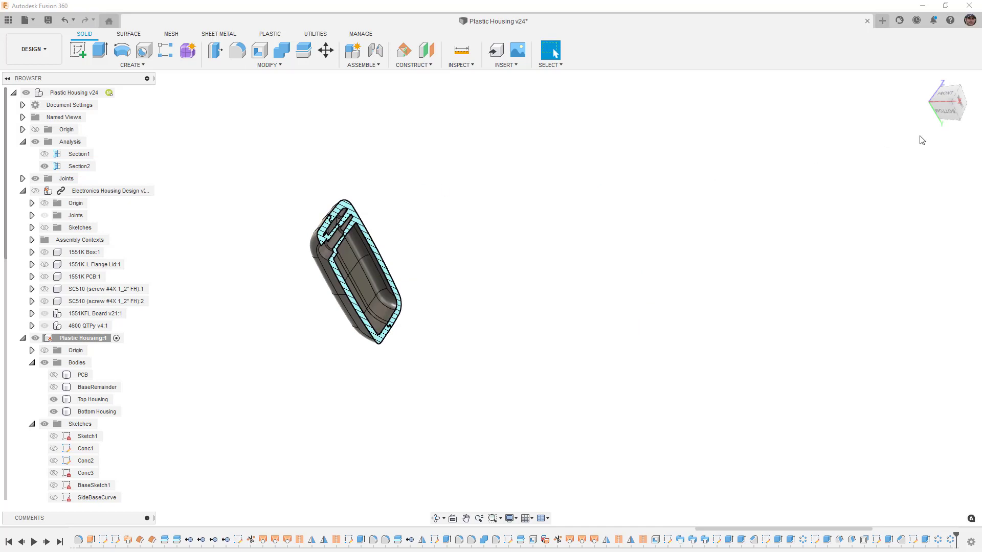
pyautogui.click(964, 107)
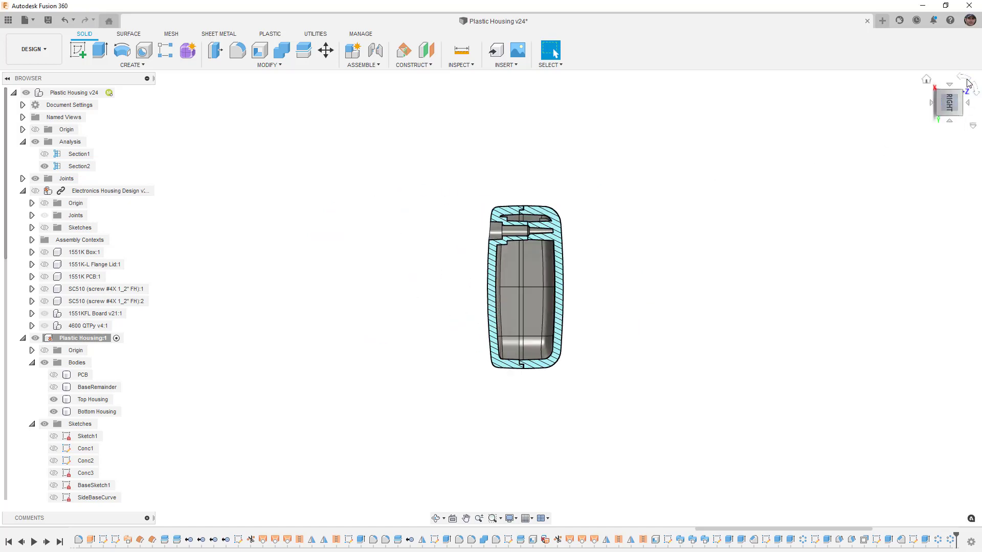
pyautogui.scroll(10, 418, 260)
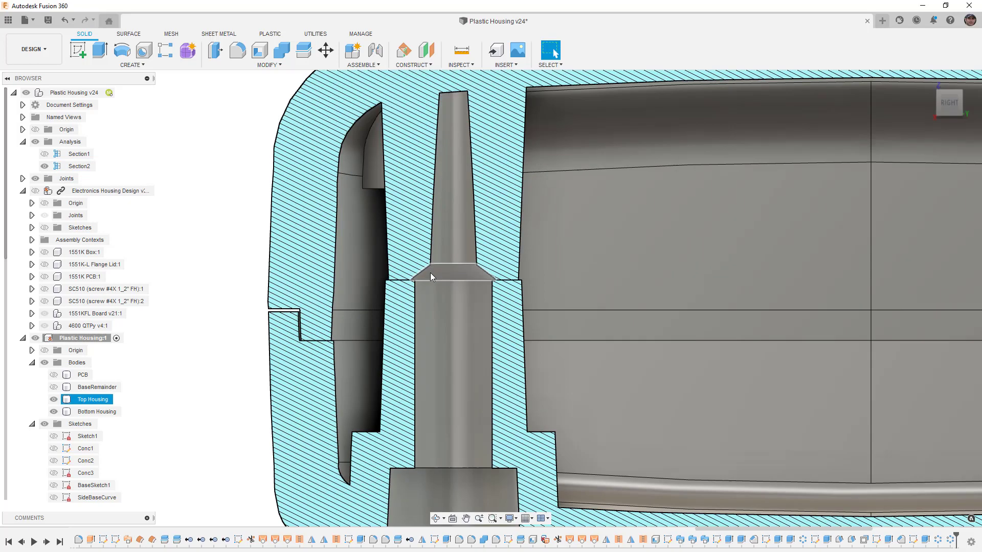
pyautogui.scroll(4, 431, 291)
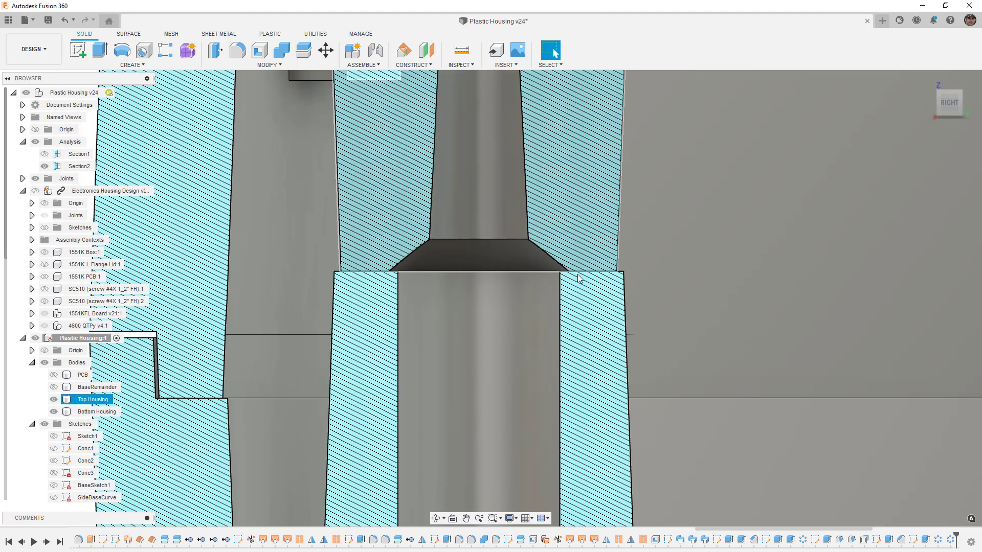
# - Compare the Bottom Housing and Top Housing bodies in the section, at the lip and the boss step
pyautogui.scroll(-1, 583, 275)
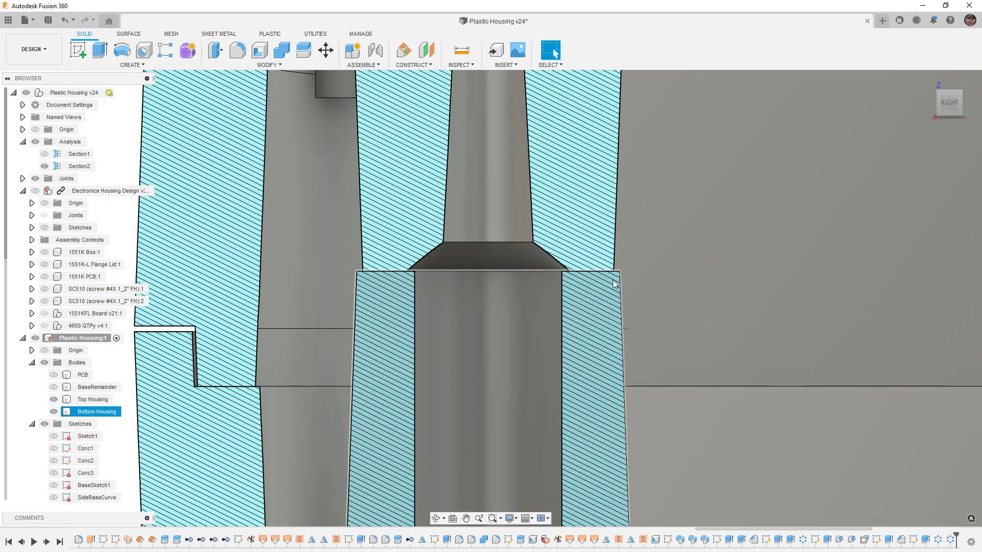
pyautogui.click(617, 285)
pyautogui.click(621, 270)
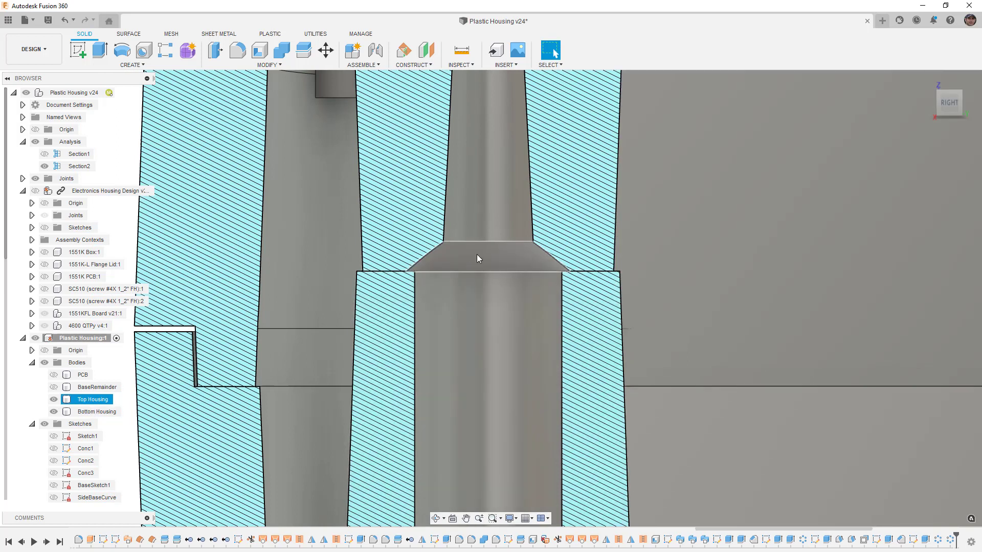
pyautogui.scroll(-5, 516, 258)
pyautogui.click(513, 262)
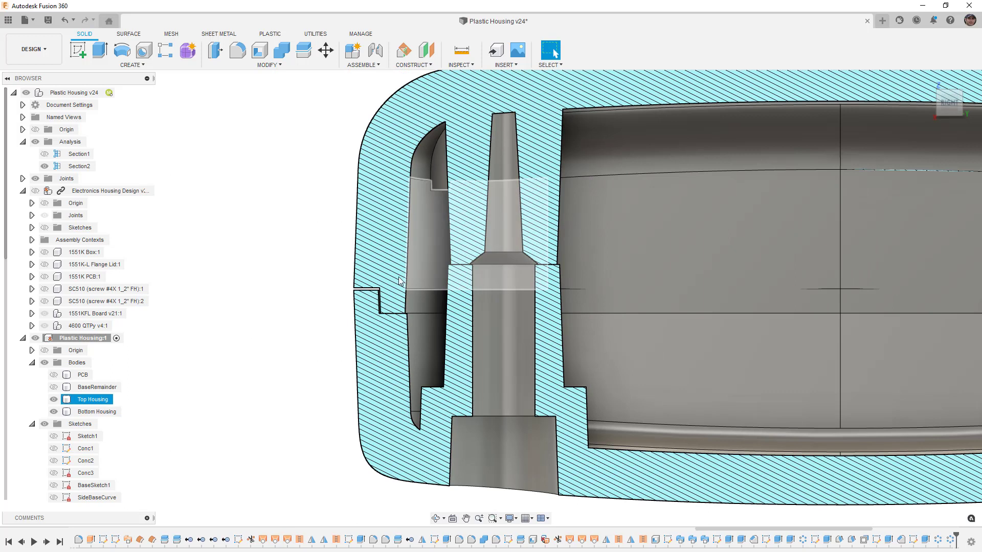
pyautogui.click(382, 303)
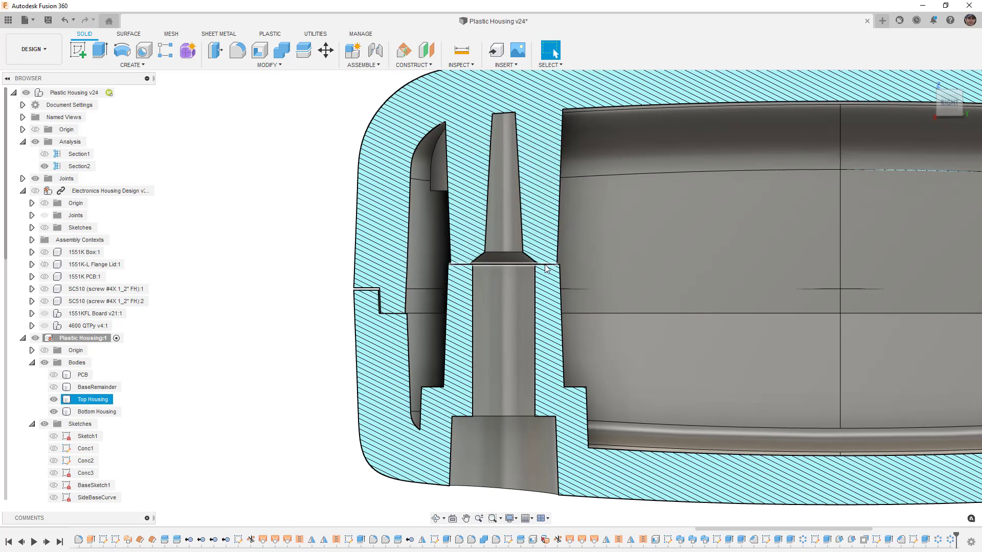
pyautogui.click(560, 266)
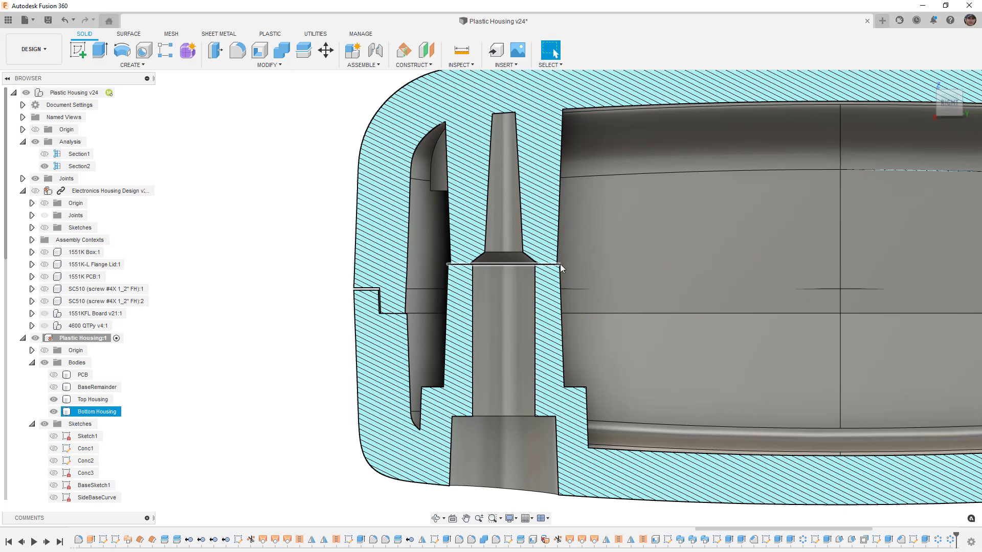
# - From an angled view, read the boss face area and the 4.801 mm hole diameter
pyautogui.scroll(-5, 557, 267)
pyautogui.keyDown('shift'); pyautogui.moveTo(557, 267); pyautogui.dragTo(526, 293, button='middle'); pyautogui.keyUp('shift')
pyautogui.scroll(6, 527, 286)
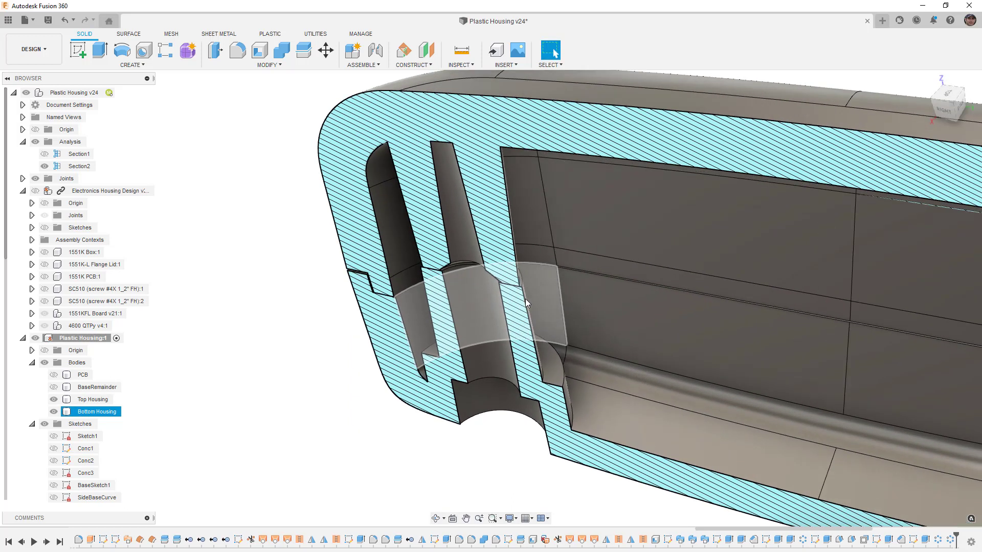
pyautogui.click(525, 306)
pyautogui.scroll(5, 524, 302)
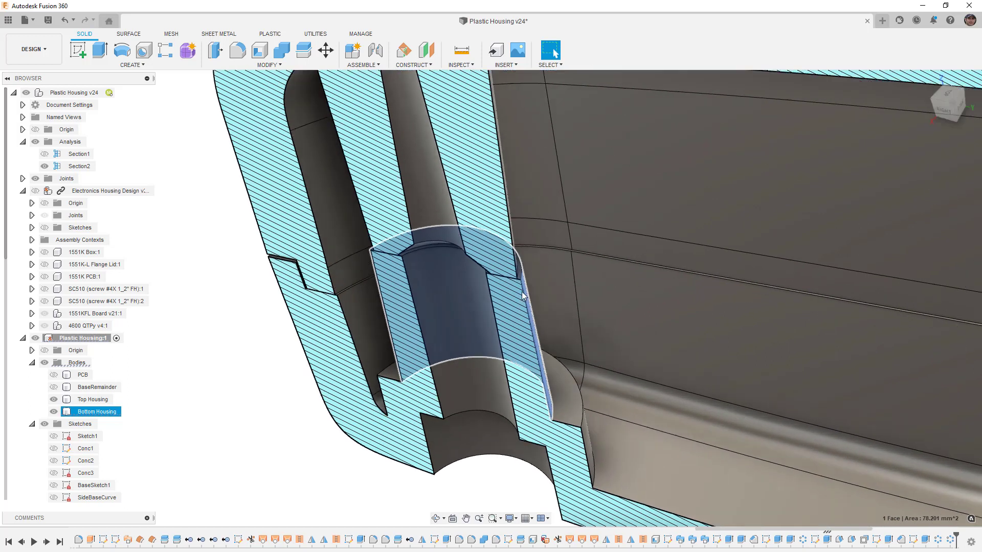
pyautogui.click(520, 270)
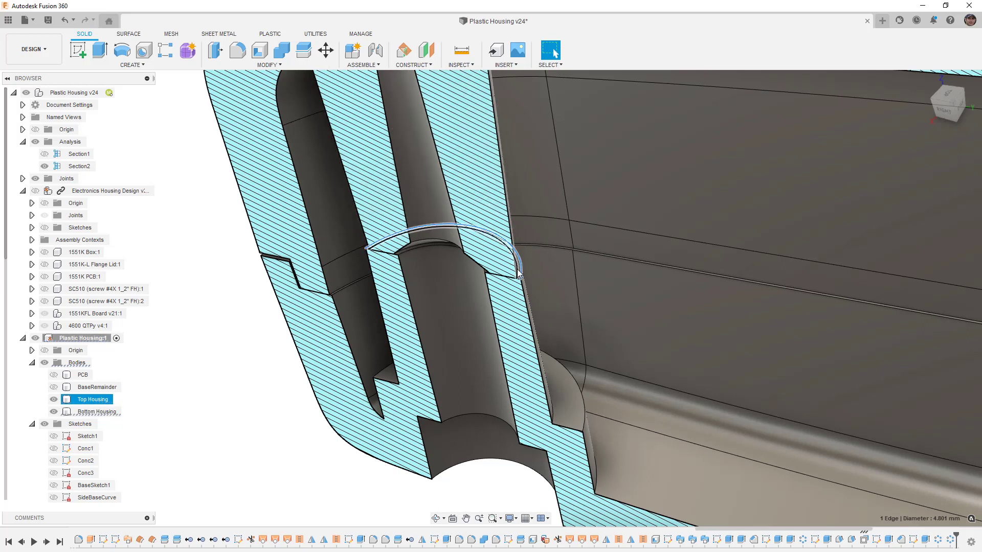
pyautogui.scroll(-5, 518, 274)
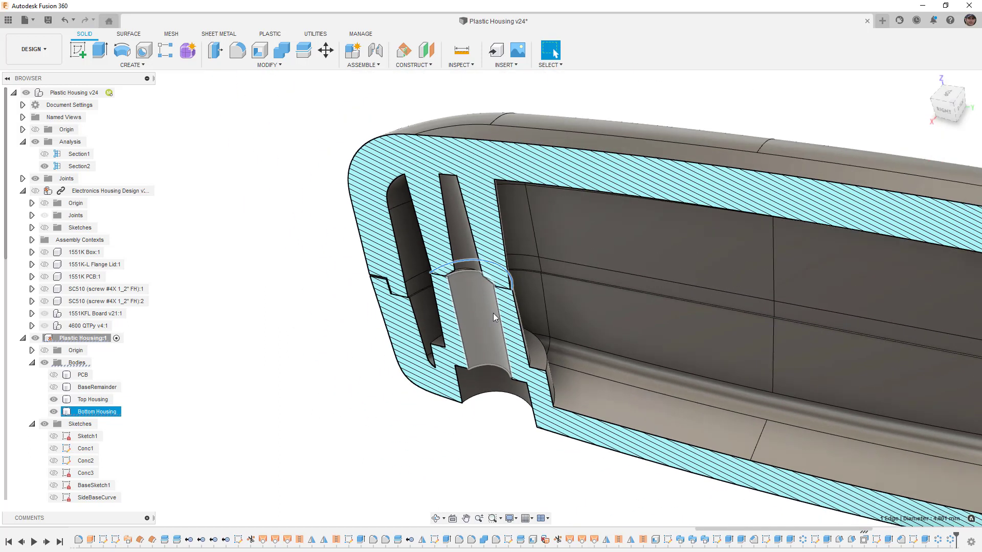
pyautogui.scroll(-3, 493, 313)
pyautogui.scroll(-1, 358, 277)
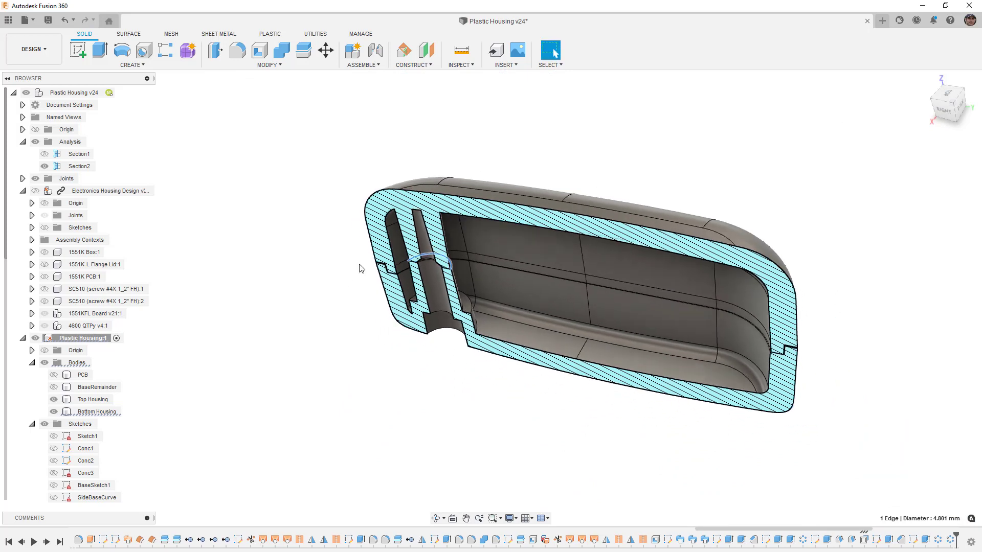
pyautogui.scroll(-1, 360, 268)
pyautogui.click(386, 316)
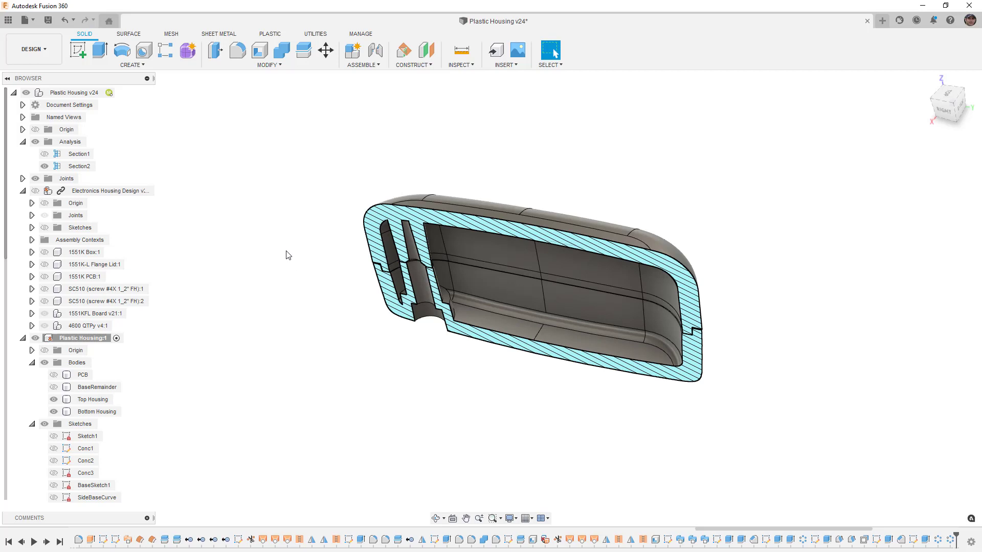
# - Turn off Section2, view the assembled housing in isometric, and save a new version
pyautogui.click(77, 166)
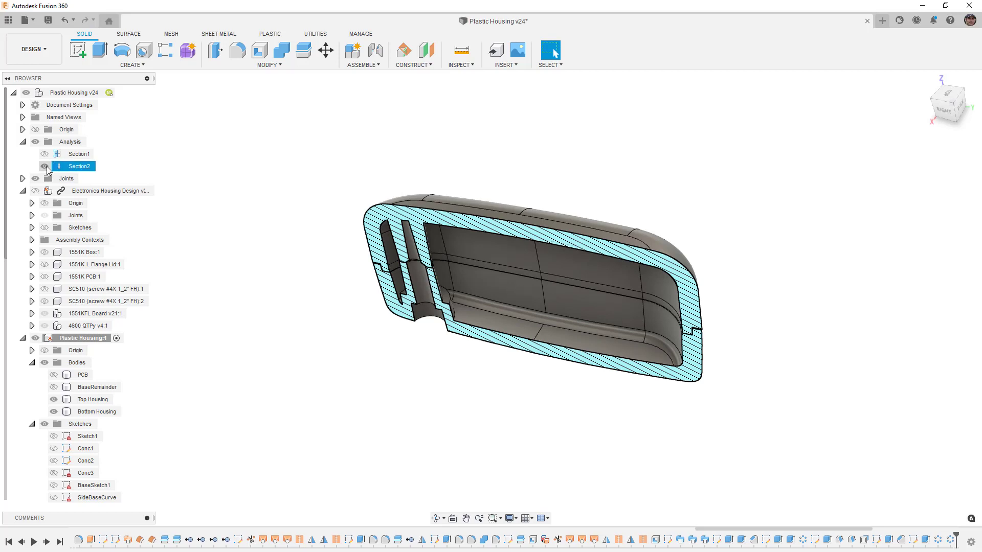
pyautogui.click(44, 166)
pyautogui.click(401, 294)
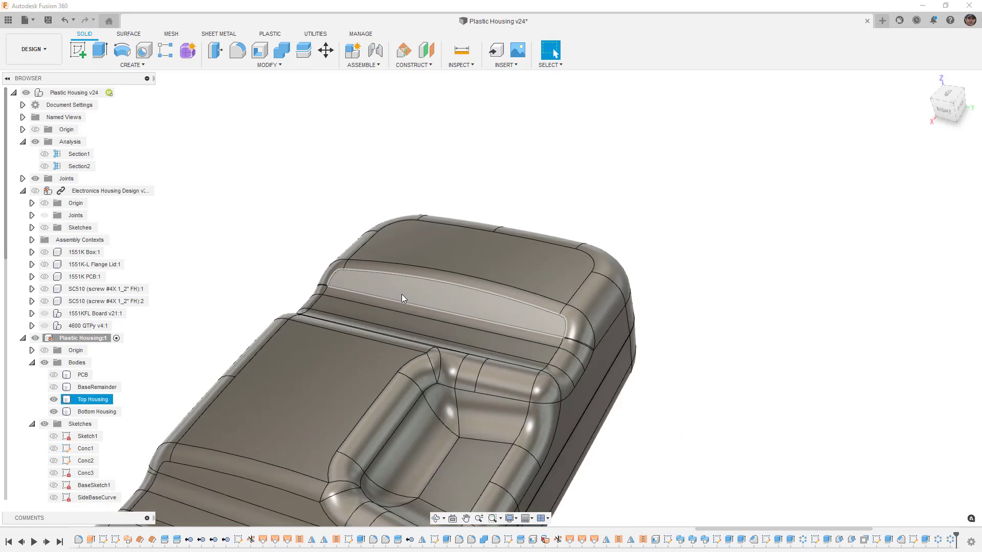
pyautogui.keyDown('shift'); pyautogui.moveTo(407, 304); pyautogui.dragTo(372, 307, button='middle'); pyautogui.keyUp('shift')
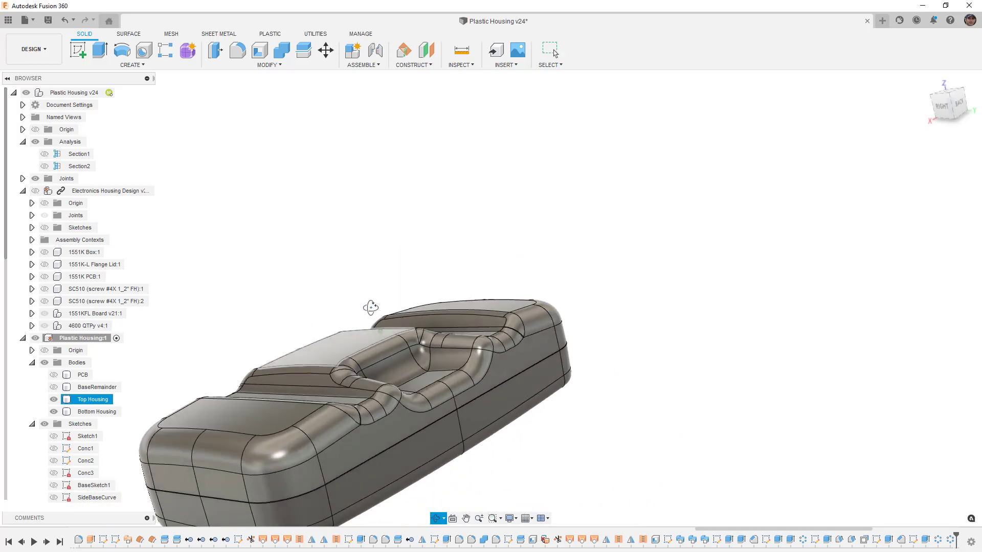
pyautogui.click(378, 307)
pyautogui.click(928, 78)
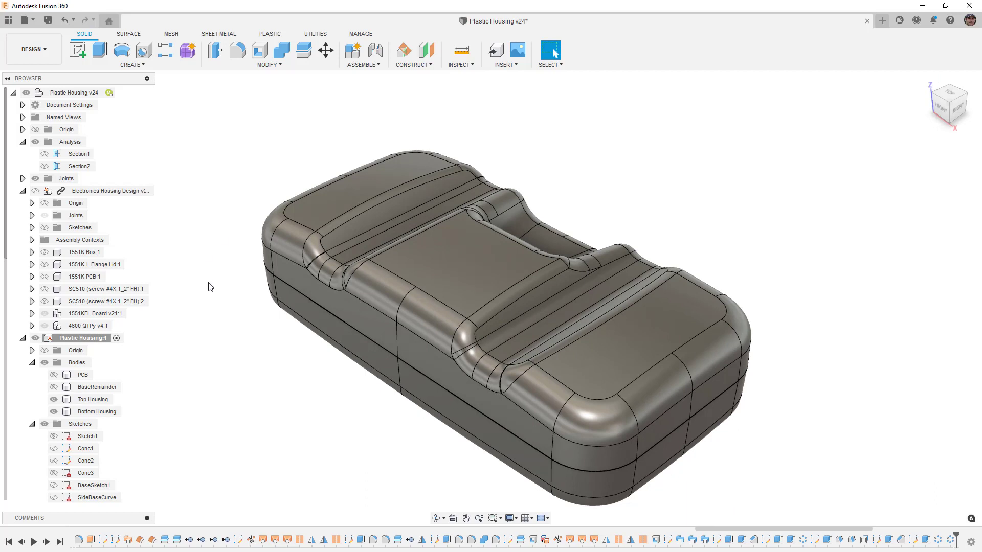
pyautogui.hotkey('ctrl', 's')
pyautogui.press('Return')
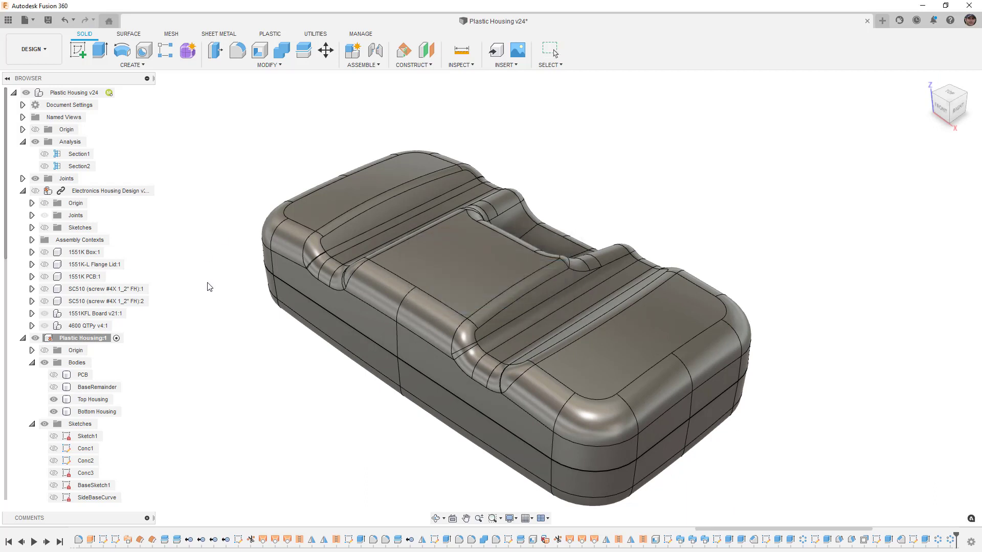